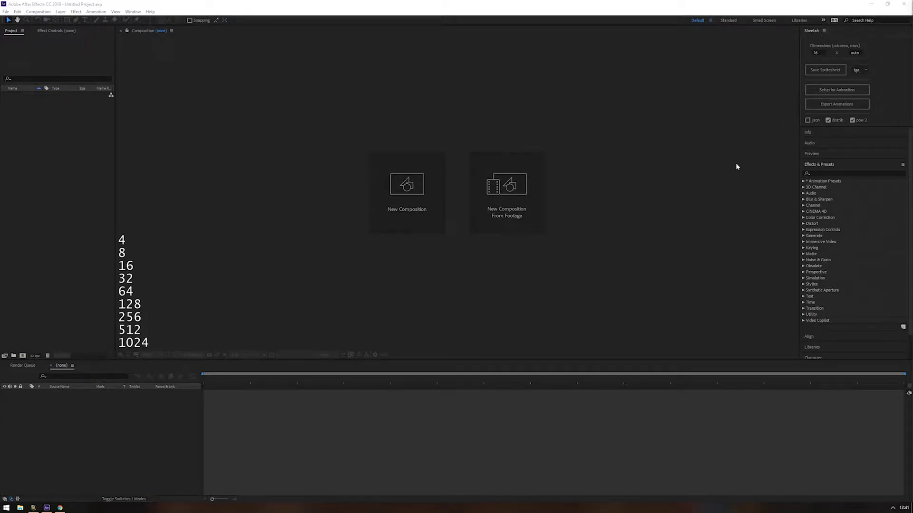
Switch to Chrome and examine the Sheetah Spritesheet Tools page, including its Name Your Own Price field, features and installation instructions
left_click(59, 507)
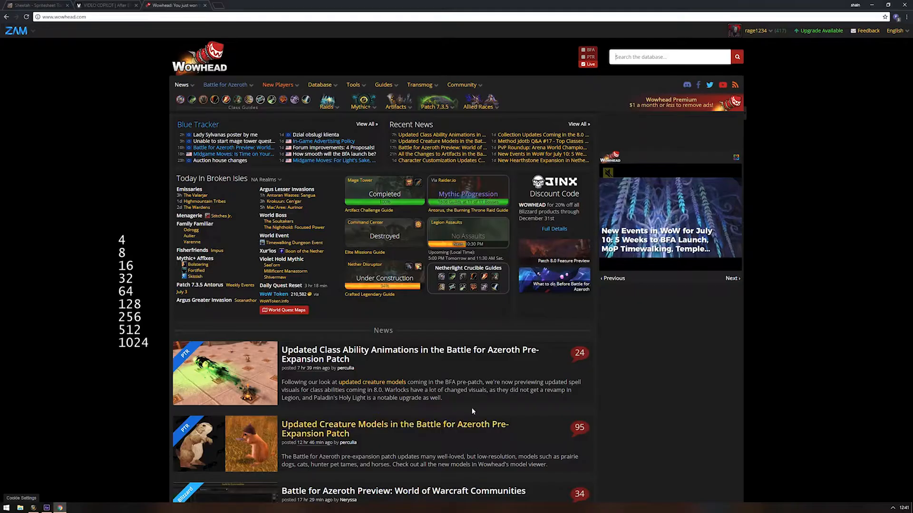
left_click(55, 8)
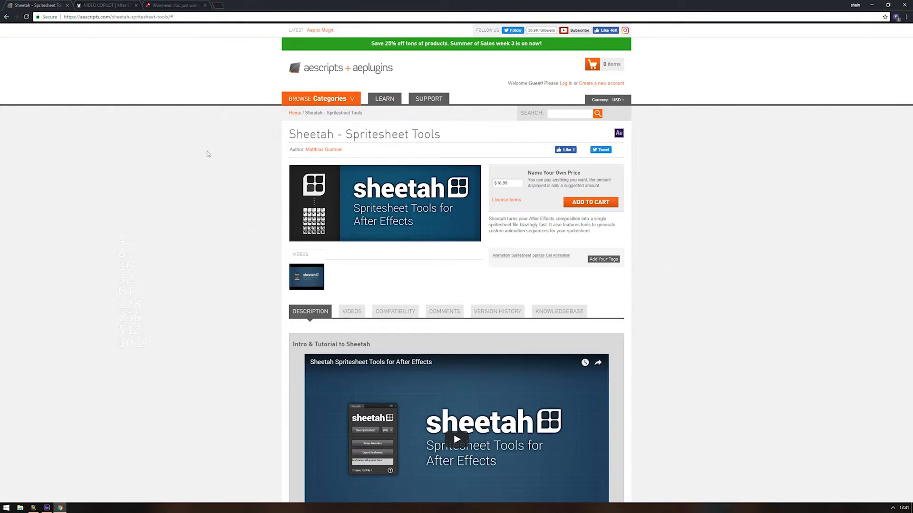
left_click(506, 184)
scroll(728, 240, "down", 3)
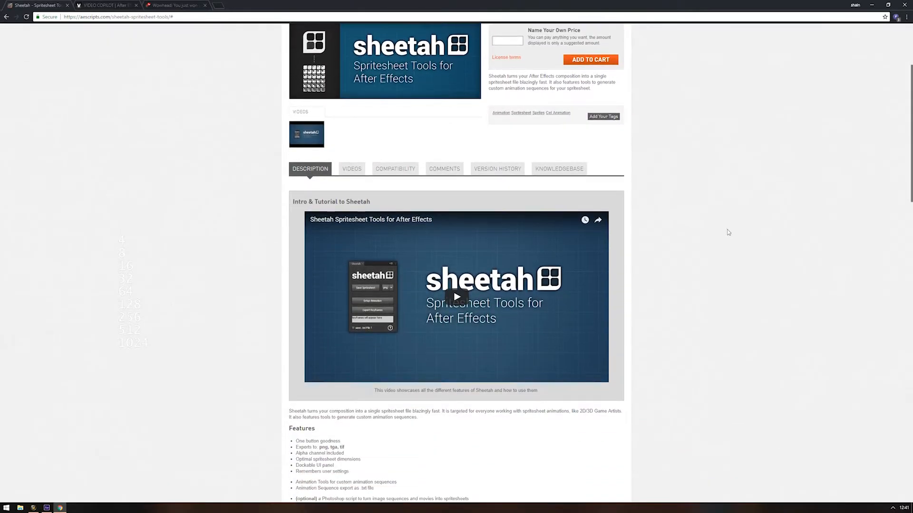
scroll(717, 246, "down", 5)
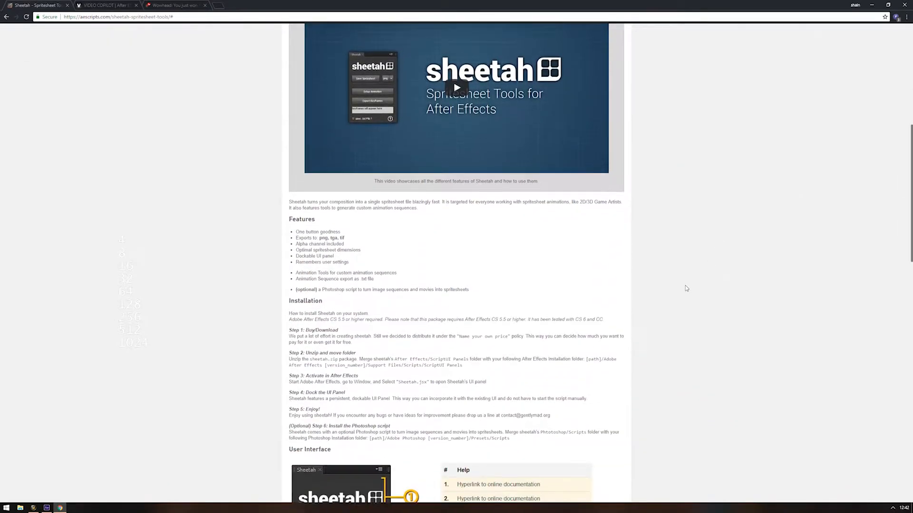
scroll(685, 285, "up", 8)
scroll(685, 288, "up", 1)
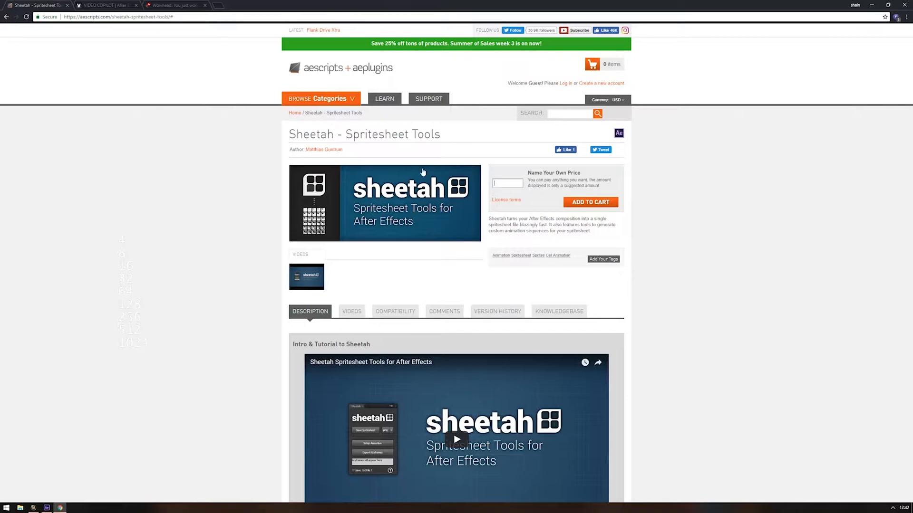
View the Video Copilot Saber plug-in page and the Wowhead home page alongside the Sheetah page
left_click(98, 6)
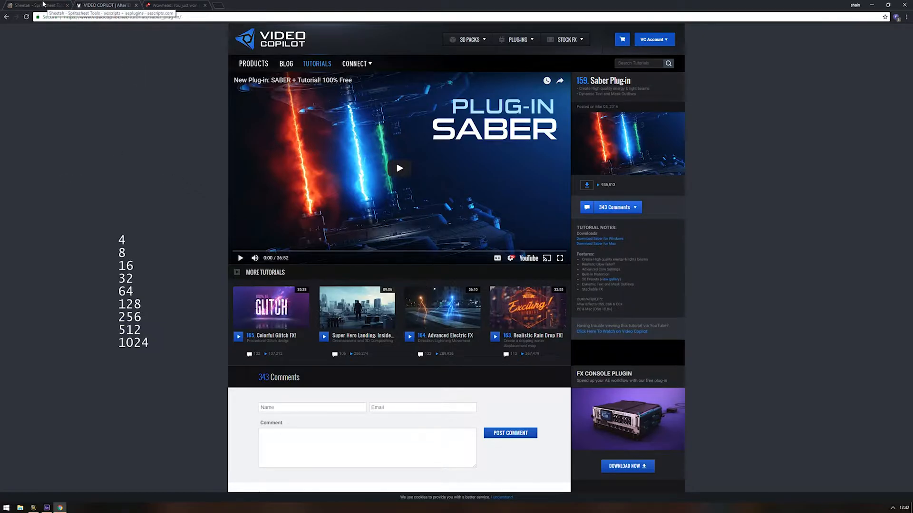
left_click(42, 4)
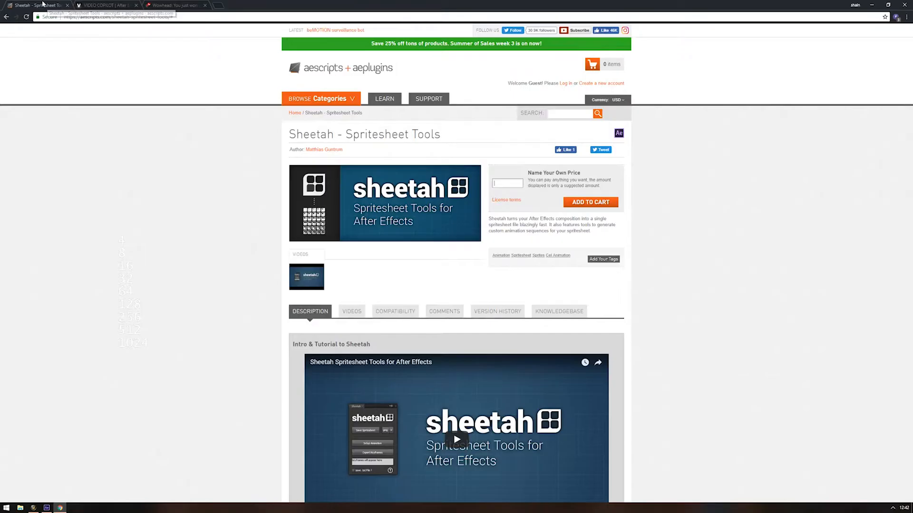
left_click(114, 7)
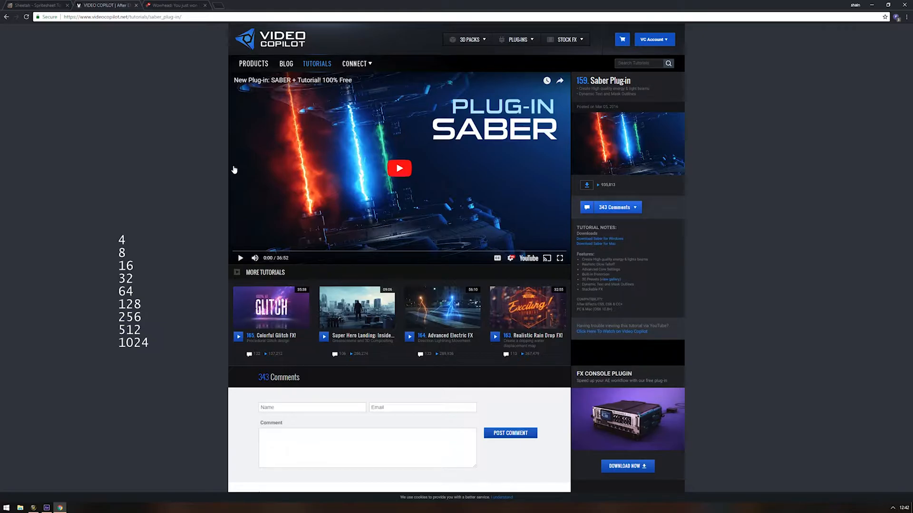
left_click(175, 5)
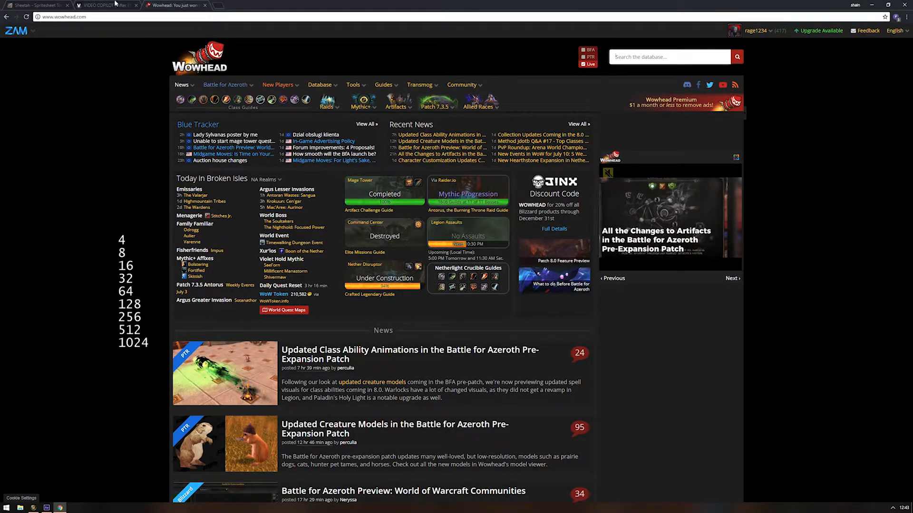
left_click(94, 6)
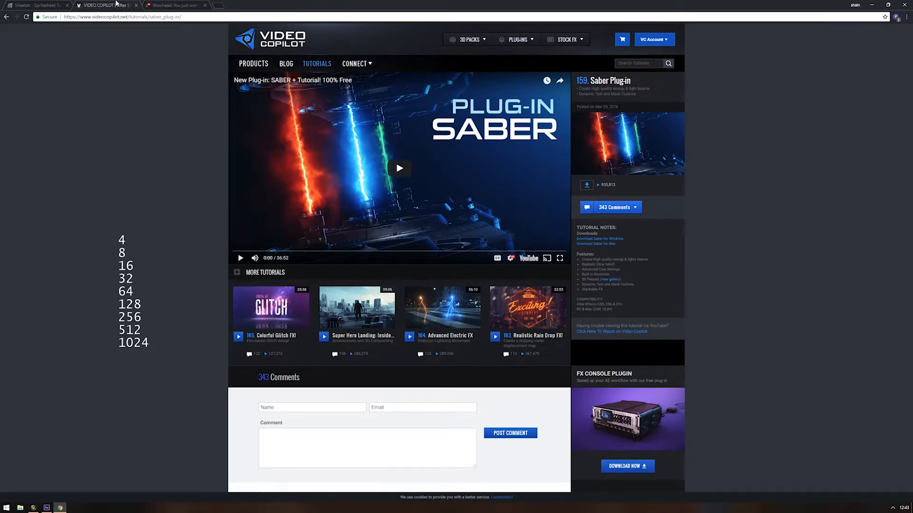
left_click(38, 5)
Switch to After Effects and start a new composition
left_click(48, 507)
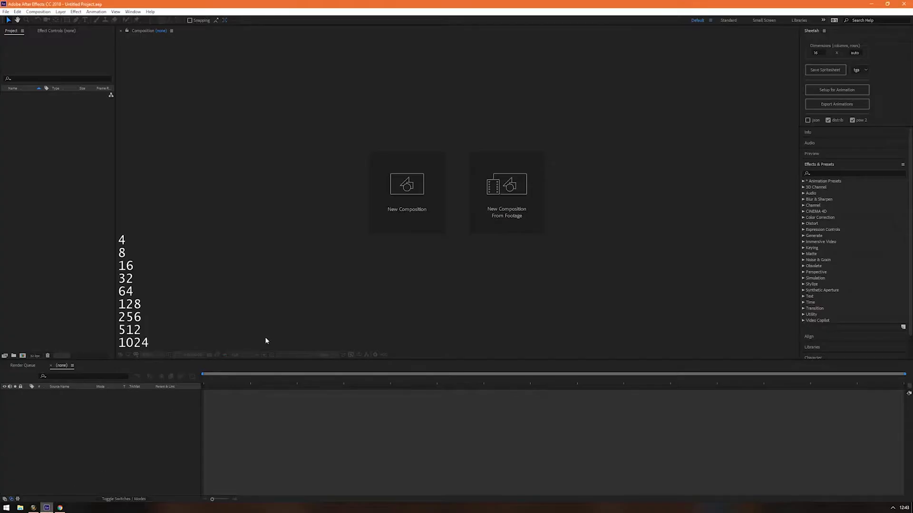
left_click(408, 186)
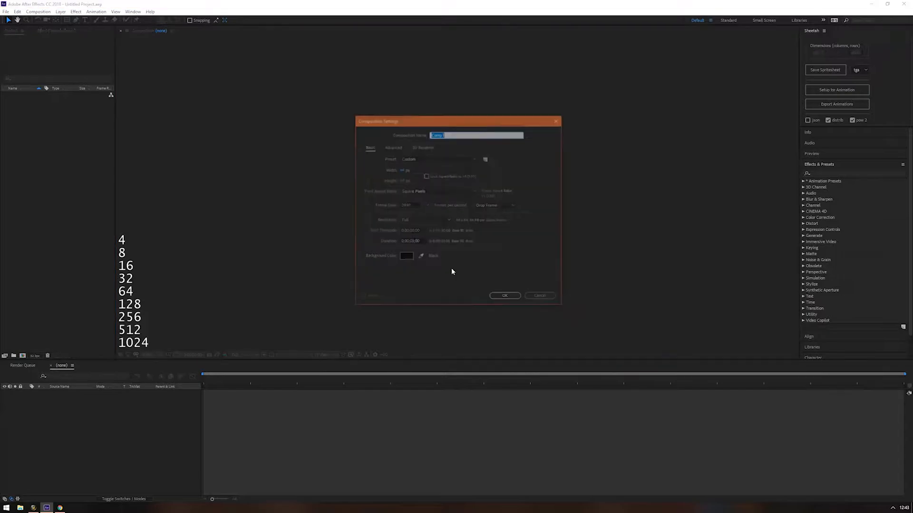
left_click_drag(465, 124, 486, 149)
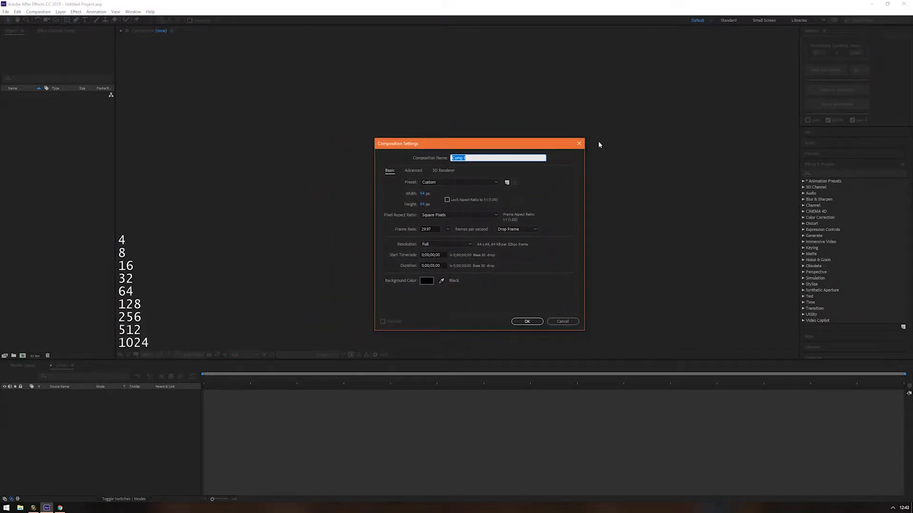
Switch to World of Warcraft, view the Lightning Bolt spell on the action bar, and return to After Effects
left_click(33, 508)
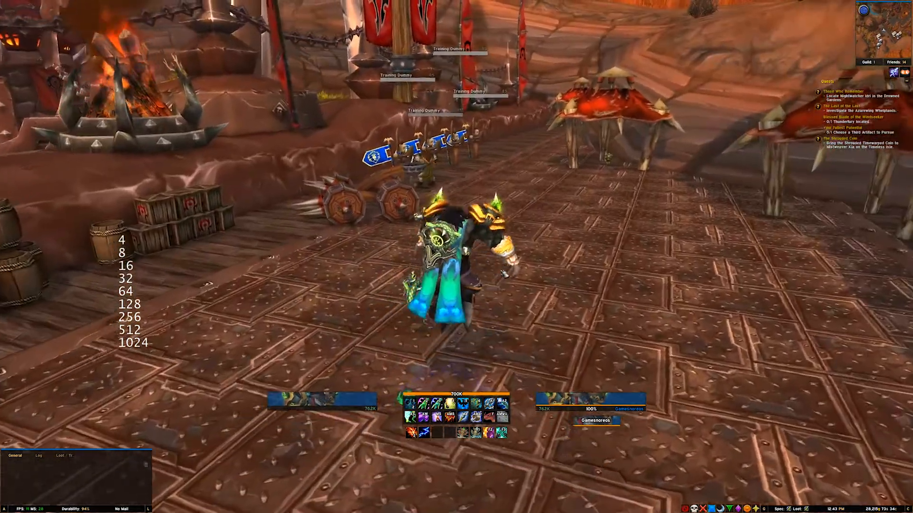
key("space")
key("a")
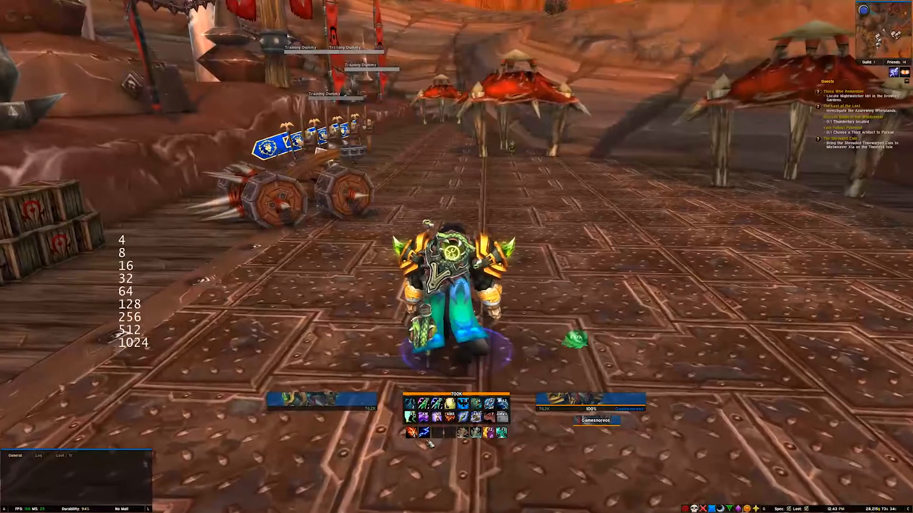
key("w")
key("d")
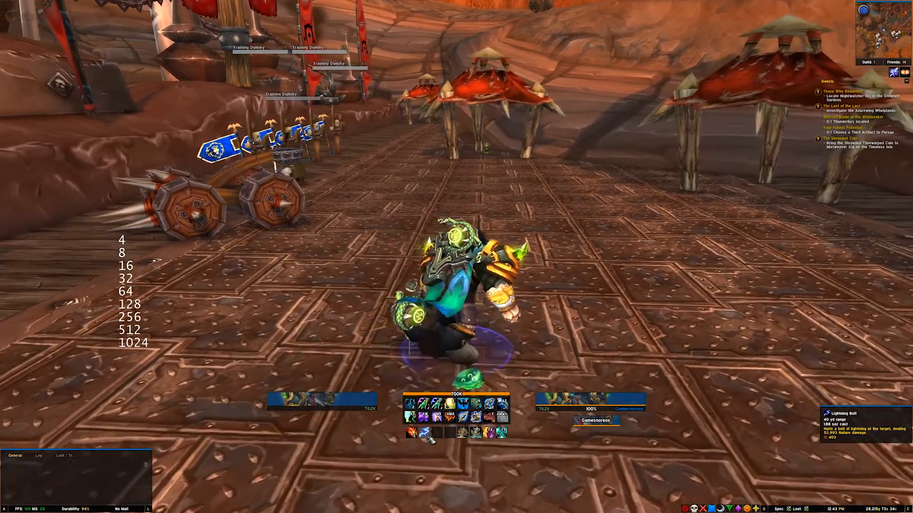
key("a")
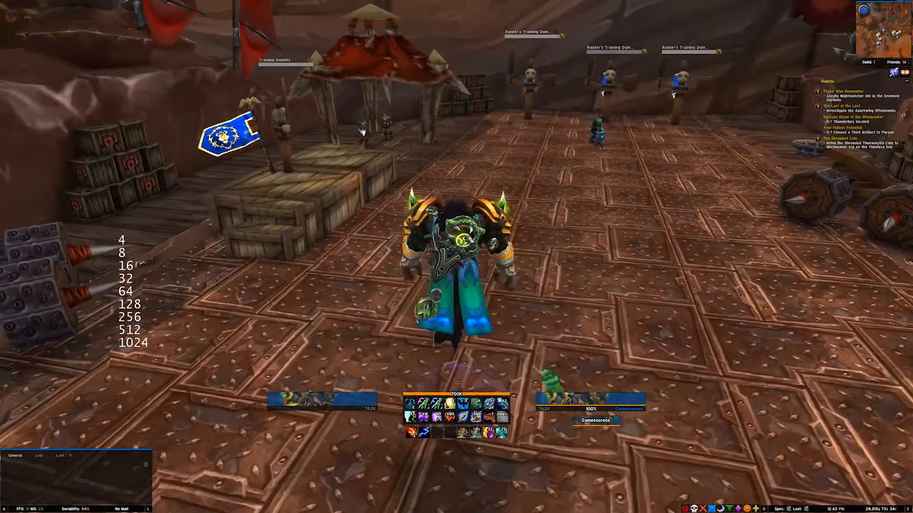
key("space")
key("d")
key("space")
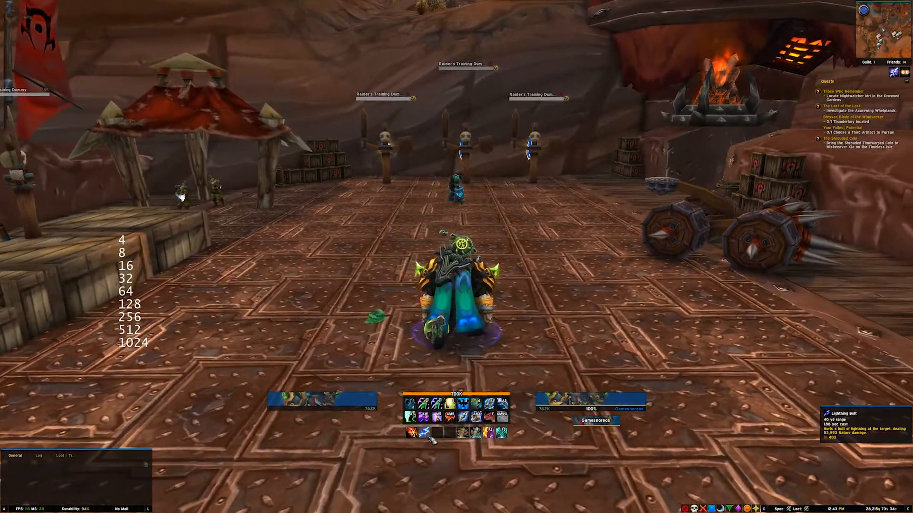
key("alt+Tab")
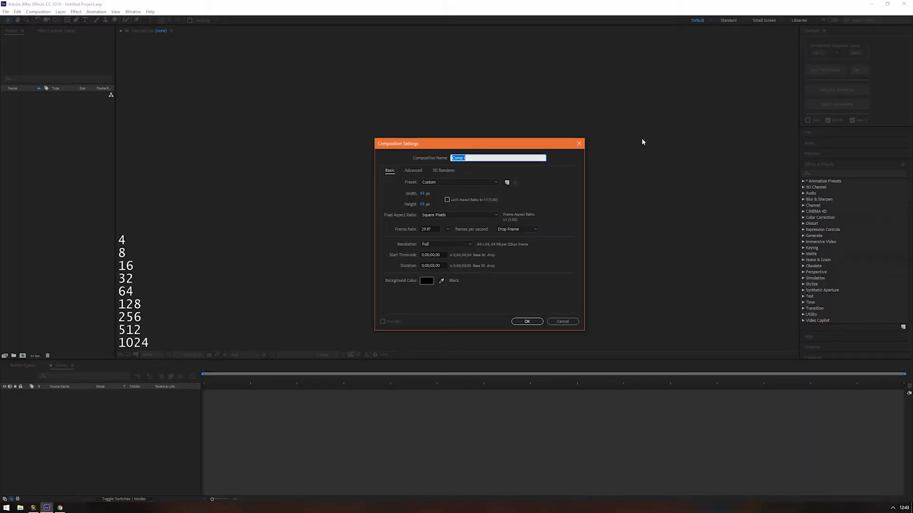
Name the new composition "lightning bolt"
type("lightningsbolt")
left_click(422, 193)
left_click(459, 192)
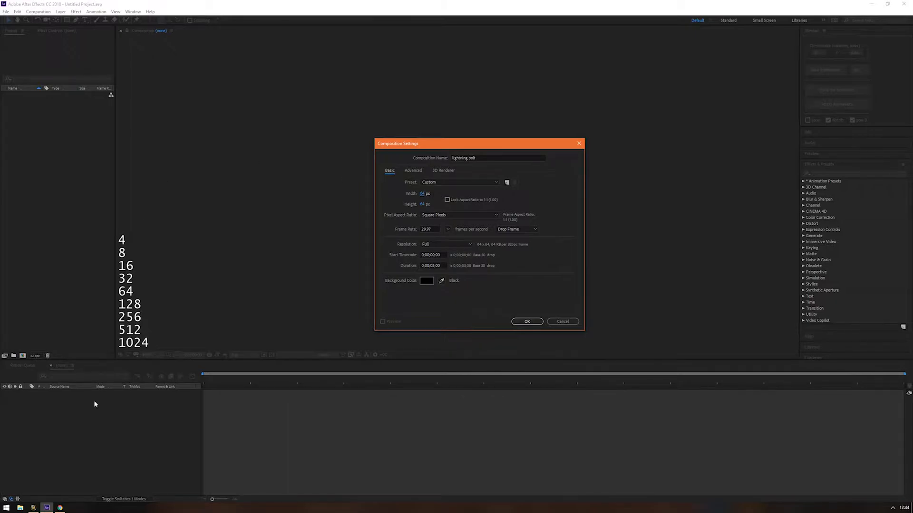
Switch to Chrome and search Wowhead for "lightning bolt"
left_click(60, 508)
left_click(180, 5)
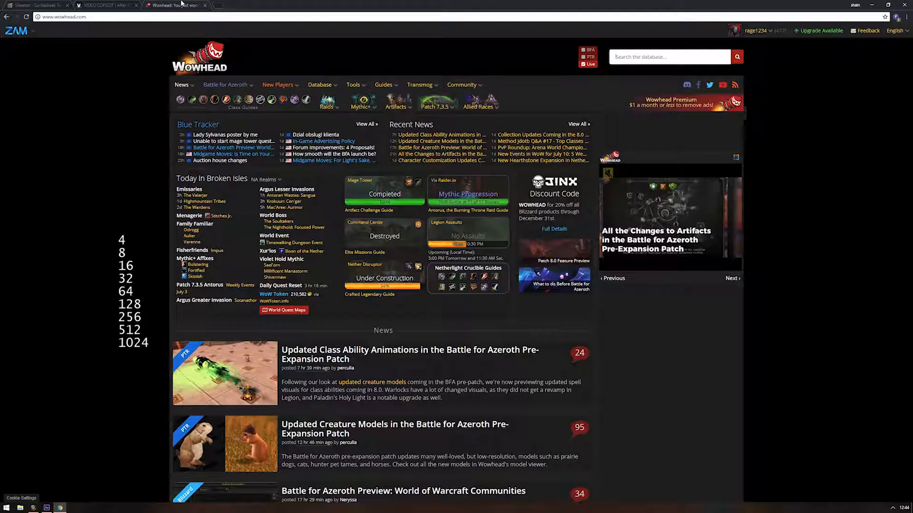
type("ligthn")
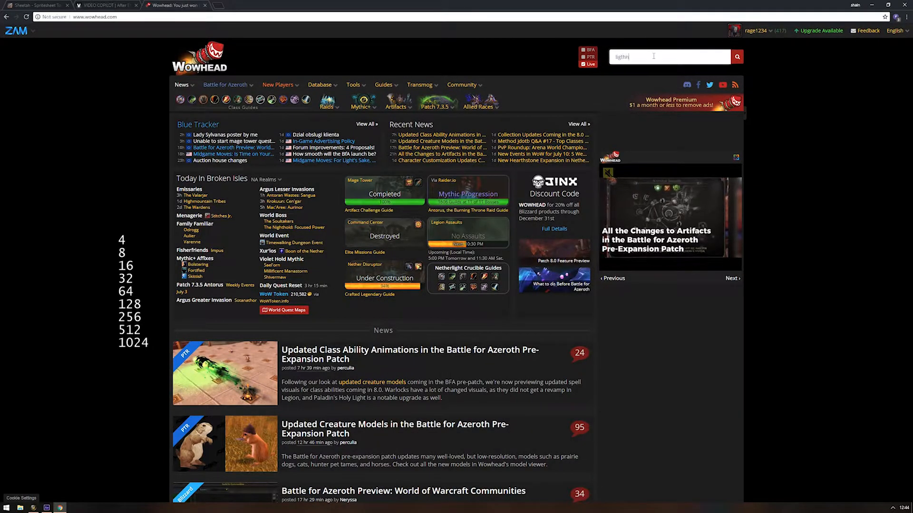
type("ingn bolt")
key("Return")
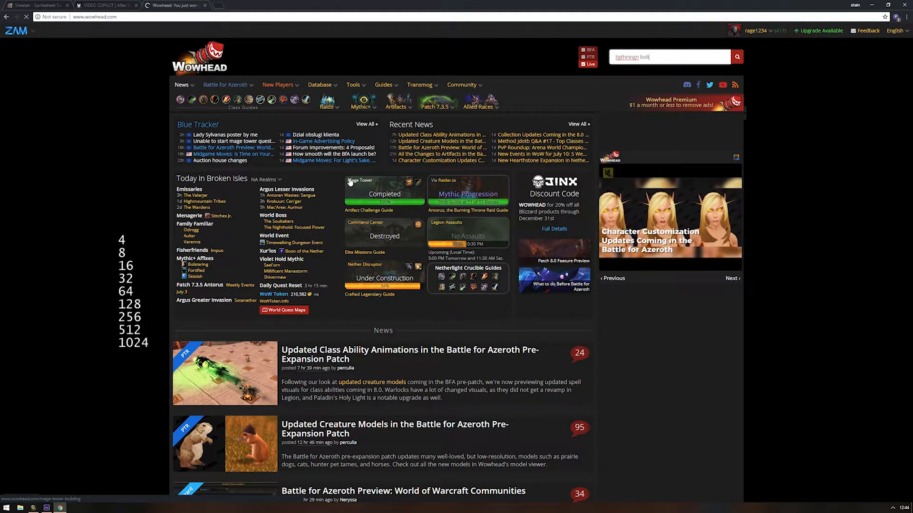
right_click(618, 56)
left_click(632, 60)
left_click(740, 60)
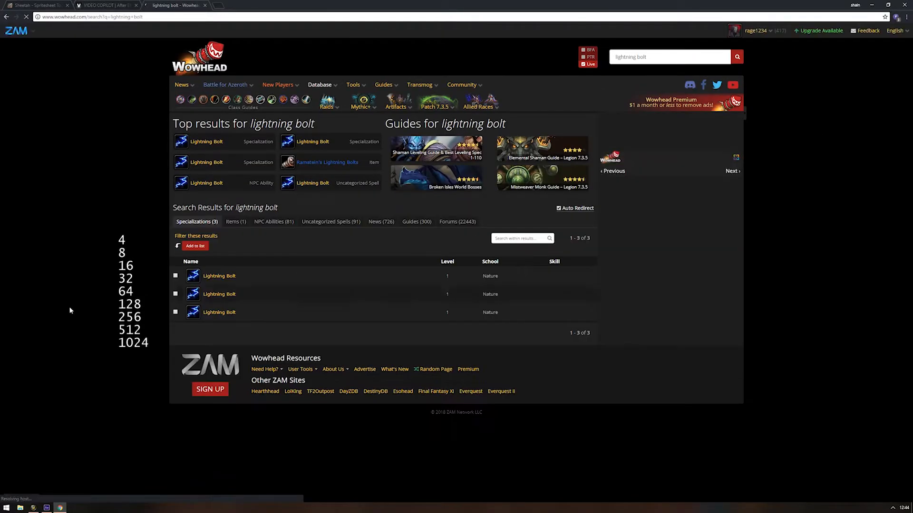
Open the Enhancement Shaman Lightning Bolt spell's large icon image and save it as spell_nature_lightning.jpg in Downloads
left_click(475, 304)
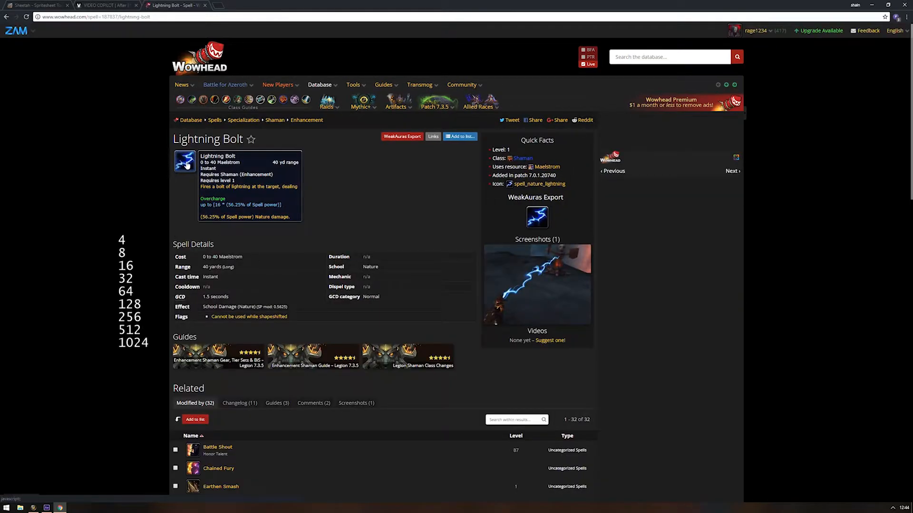
left_click(185, 164)
left_click(491, 292)
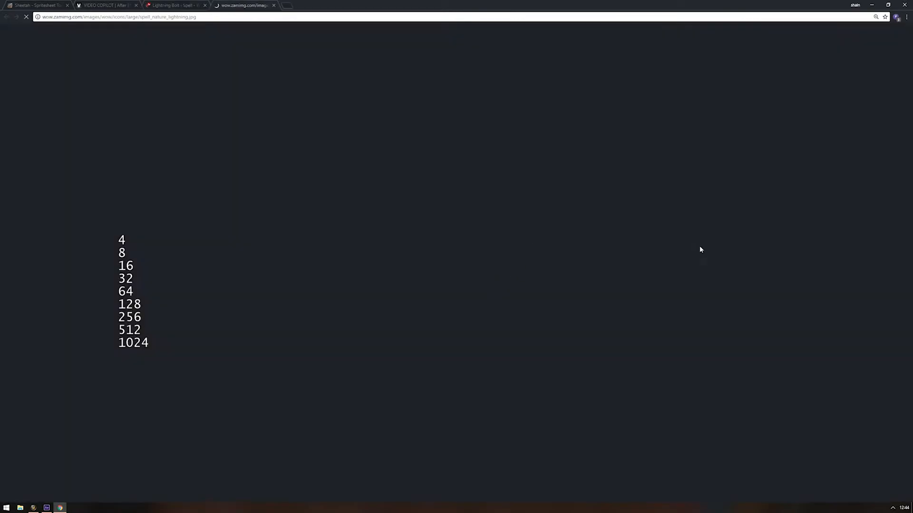
right_click(468, 235)
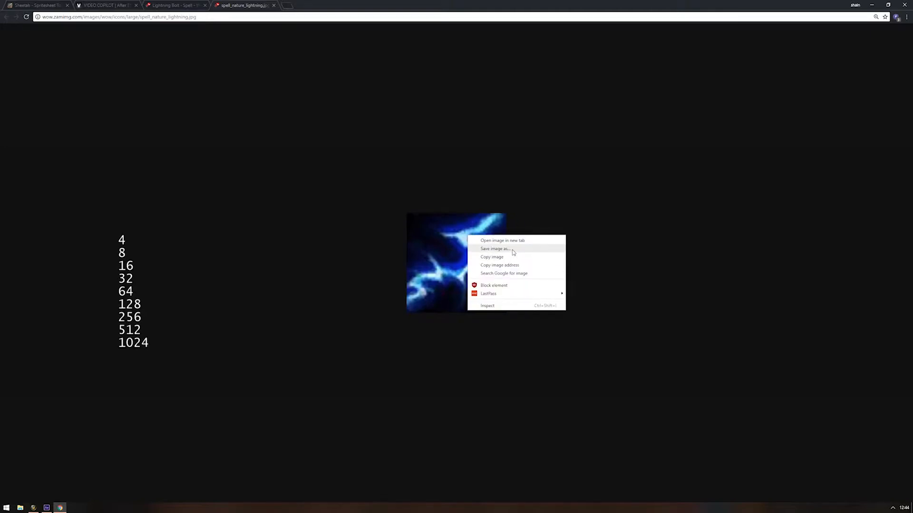
left_click(514, 252)
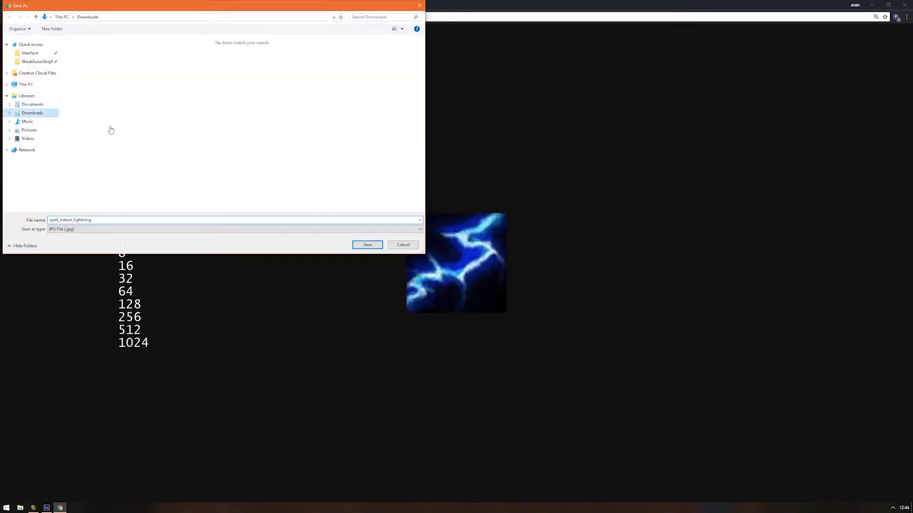
left_click(365, 246)
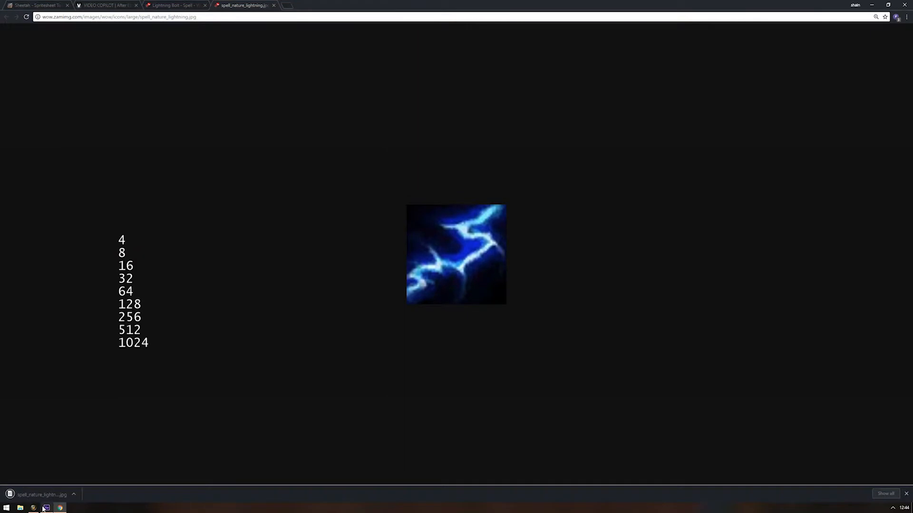
Open the Downloads folder in File Explorer, and create the lightning bolt composition in After Effects with its current settings
left_click(20, 508)
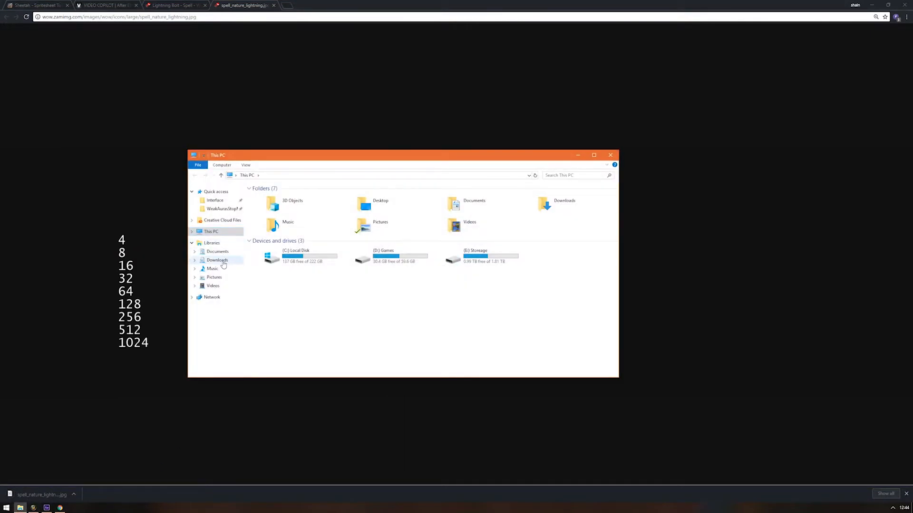
left_click(221, 261)
left_click(46, 507)
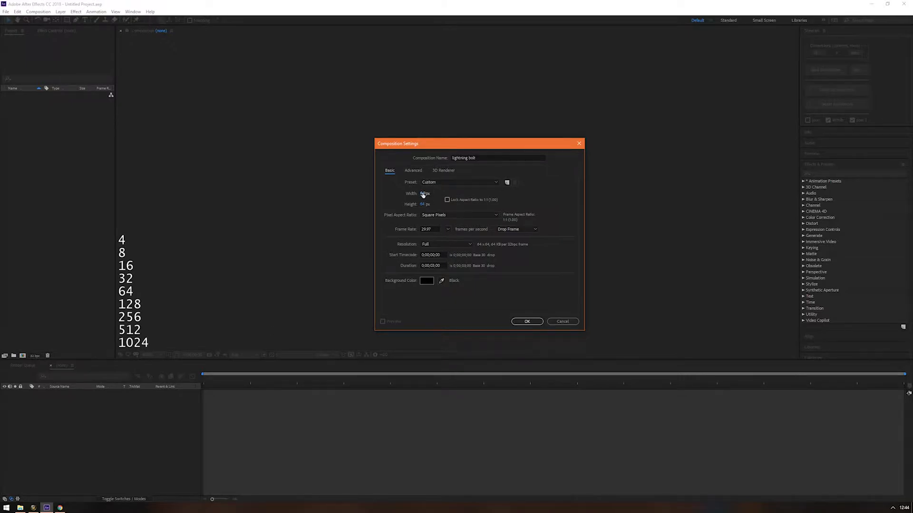
left_click(526, 321)
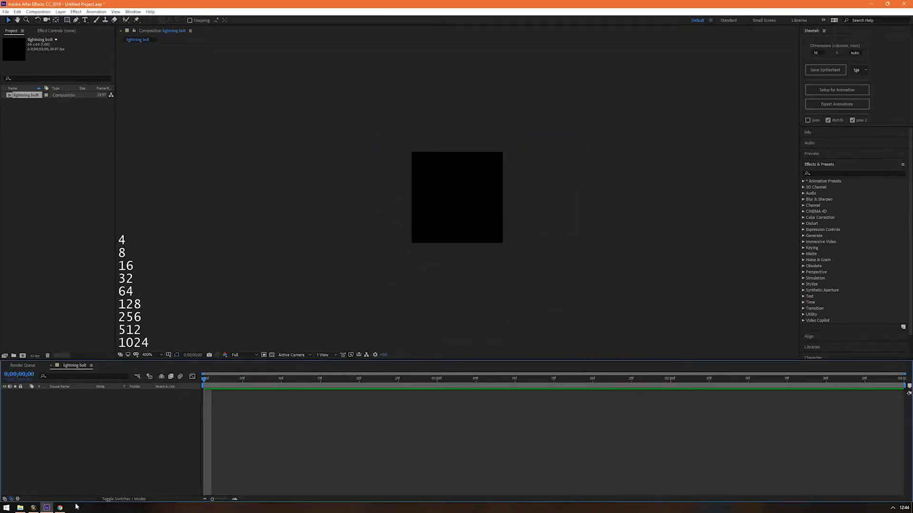
Import spell_nature_lightning.jpg from the Downloads folder into the After Effects project
left_click(60, 507)
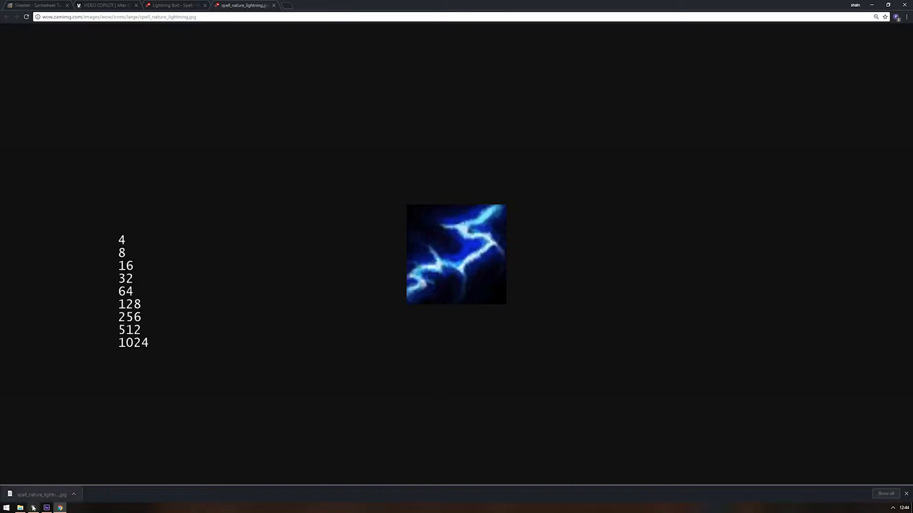
left_click(47, 507)
left_click(20, 507)
left_click_drag(268, 223, 65, 225)
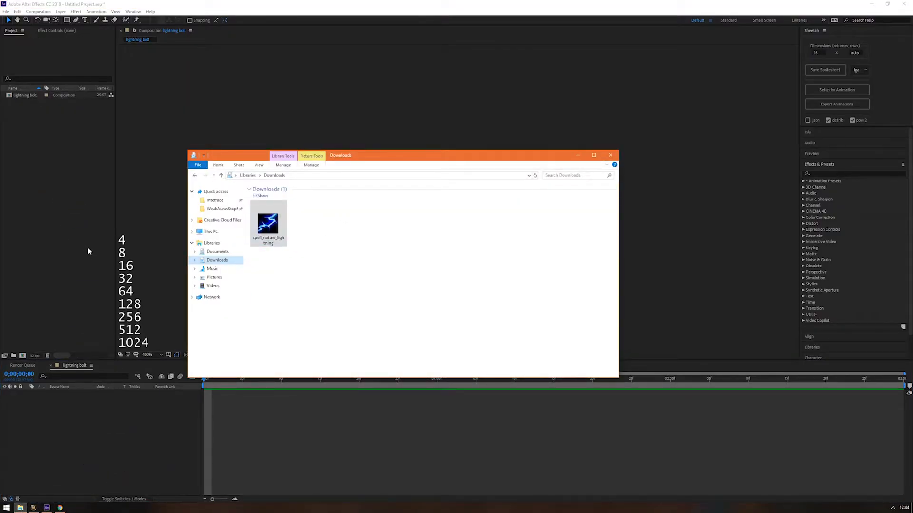
left_click(100, 253)
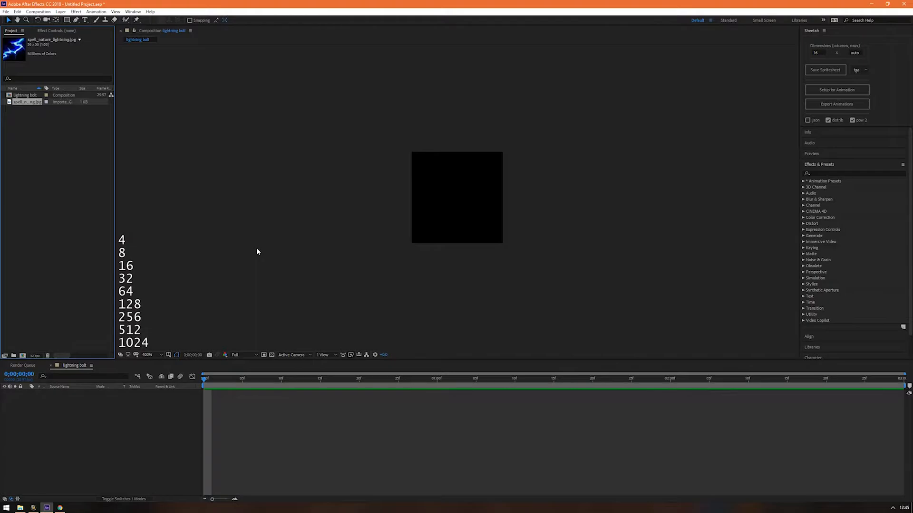
Place the spell_nature_lightning.jpg icon in the lightning bolt composition and scale it up to fill the whole frame
left_click_drag(31, 101, 95, 425)
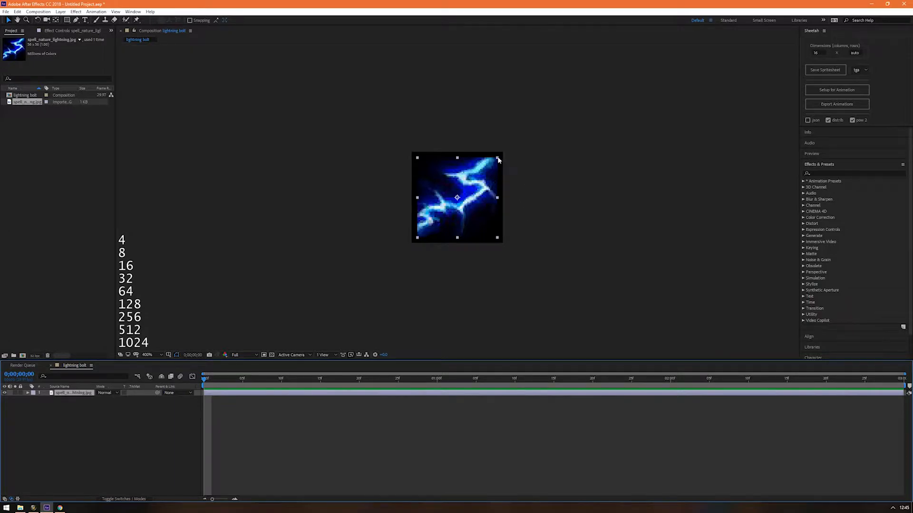
left_click_drag(498, 158, 505, 154)
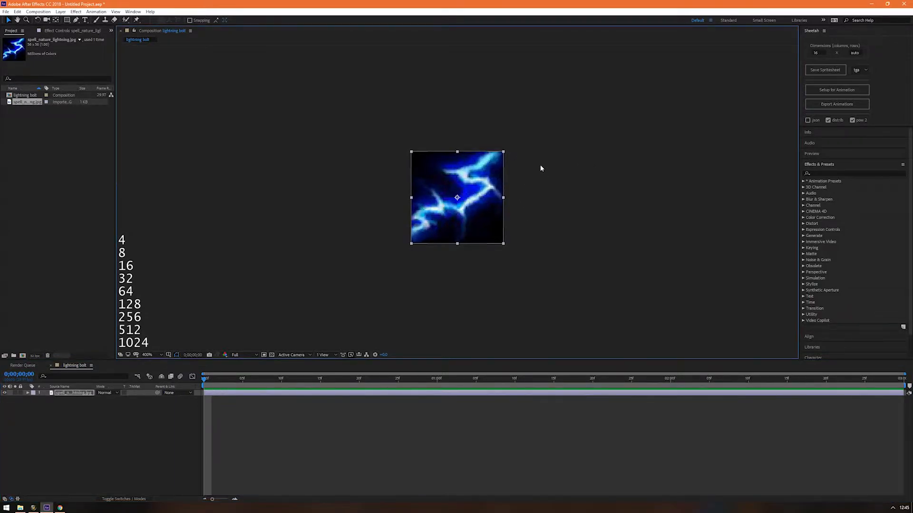
key("period")
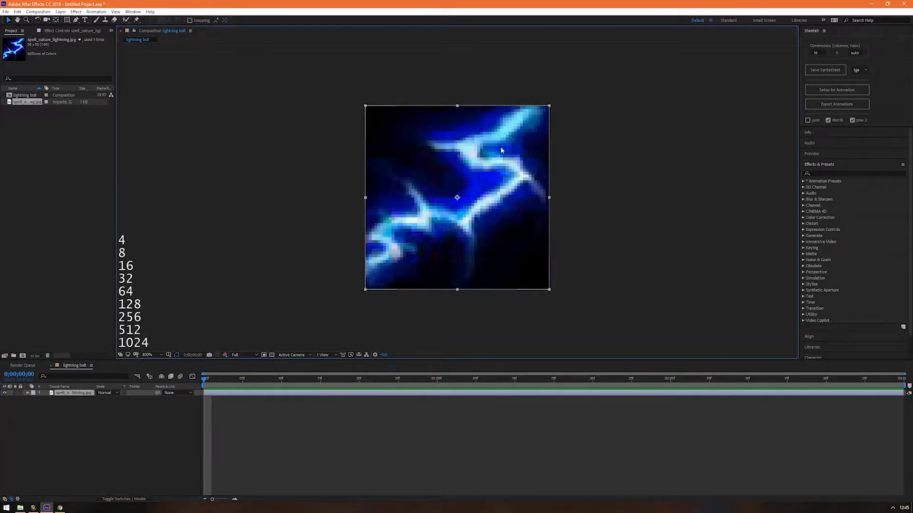
left_click(550, 103)
left_click(548, 107)
left_click_drag(549, 105, 551, 104)
left_click(630, 129)
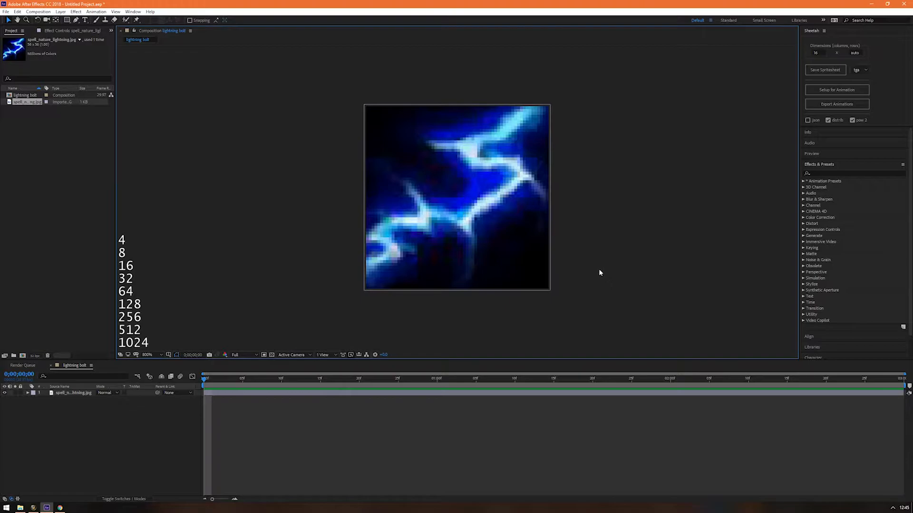
View the composition at its actual 100% size, and return to 400% magnification
key("comma")
key("comma")
key("comma")
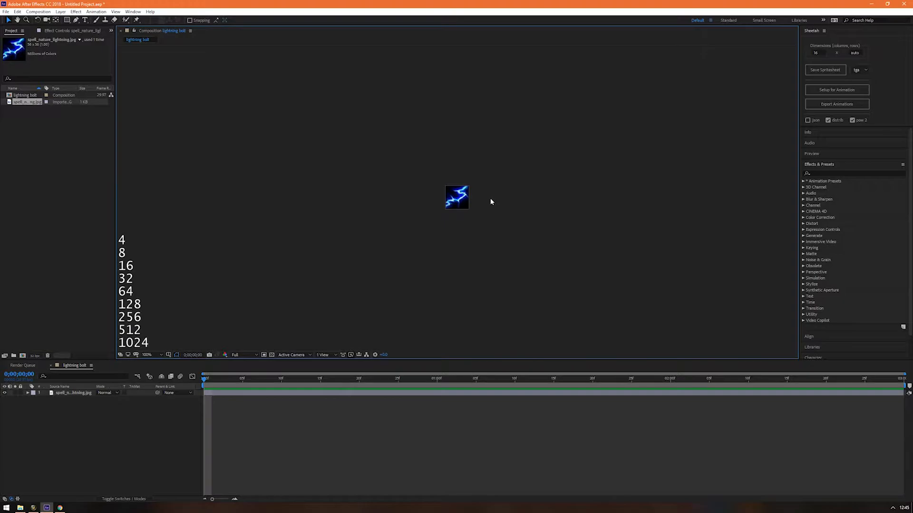
key("period")
key("period")
key("period")
key("period")
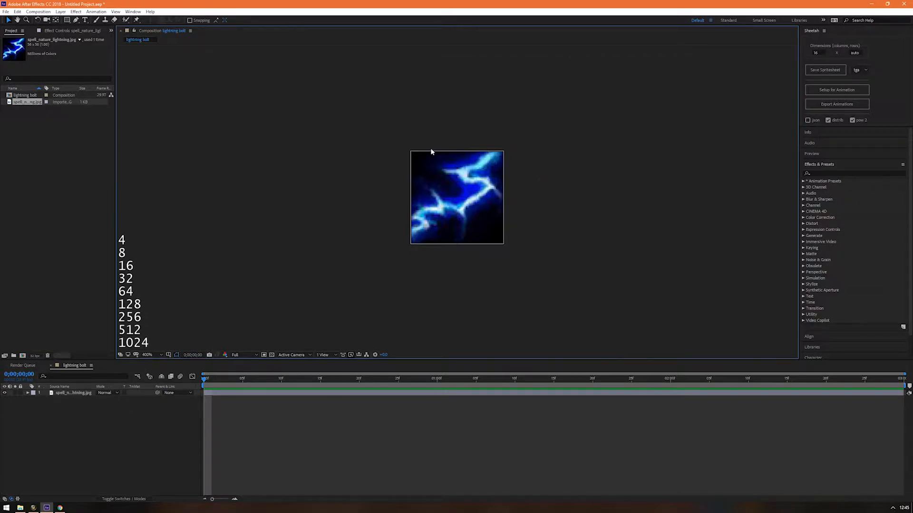
key("a")
left_click(109, 398)
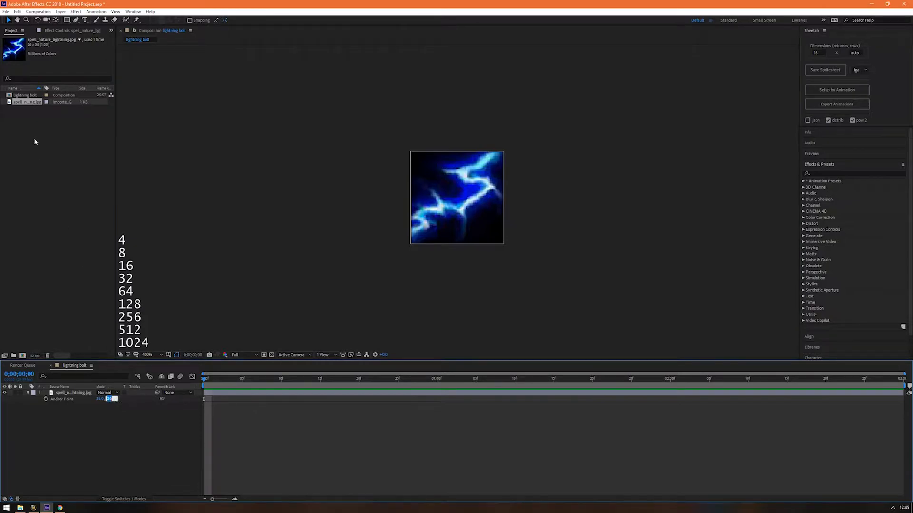
left_click(24, 96)
key("ctrl+space")
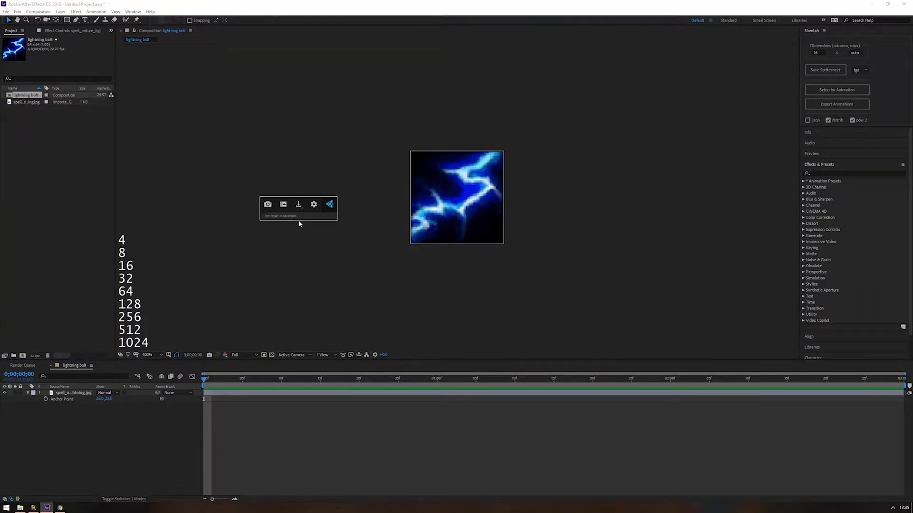
left_click(94, 184)
Apply the Saber effect to the spell_nature_lightning.jpg layer
left_click(253, 393)
key("ctrl+space")
type("saber")
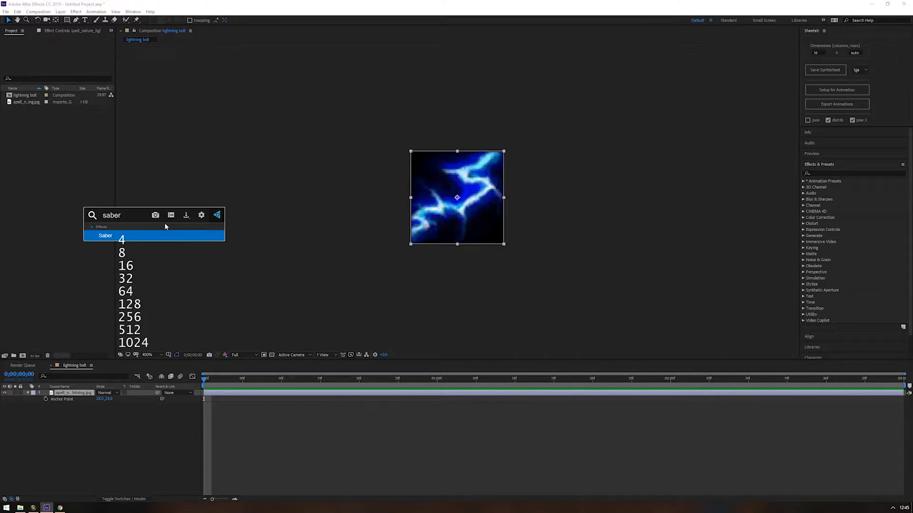
key("Return")
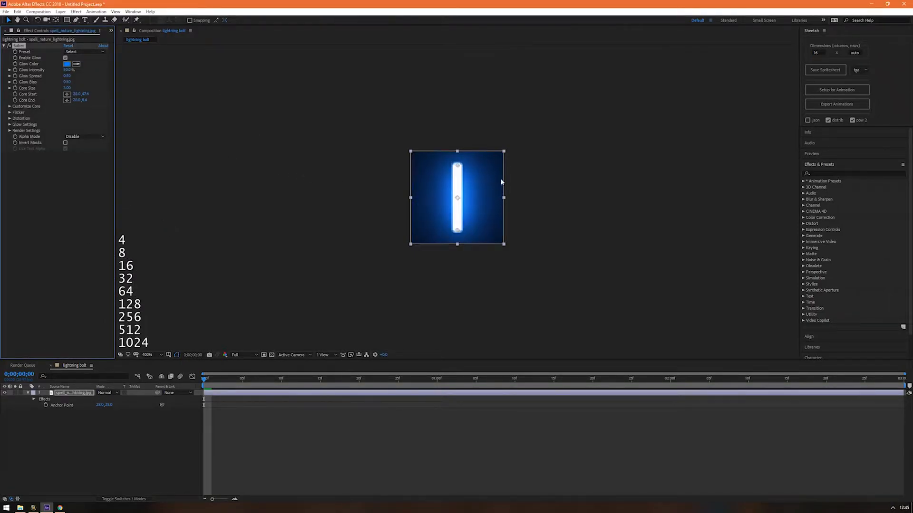
Reposition the Saber beam's start and end points on the icon layer so the beam runs diagonally
key("period")
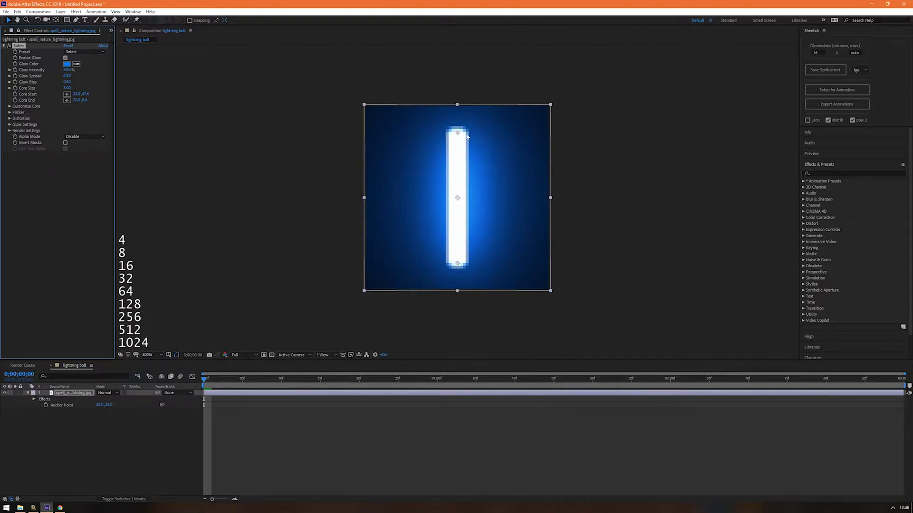
mouse_move(457, 132)
left_mouse_down()
mouse_move(466, 136)
mouse_move(441, 138)
left_mouse_up()
left_click_drag(455, 266, 517, 242)
key("ctrl+z")
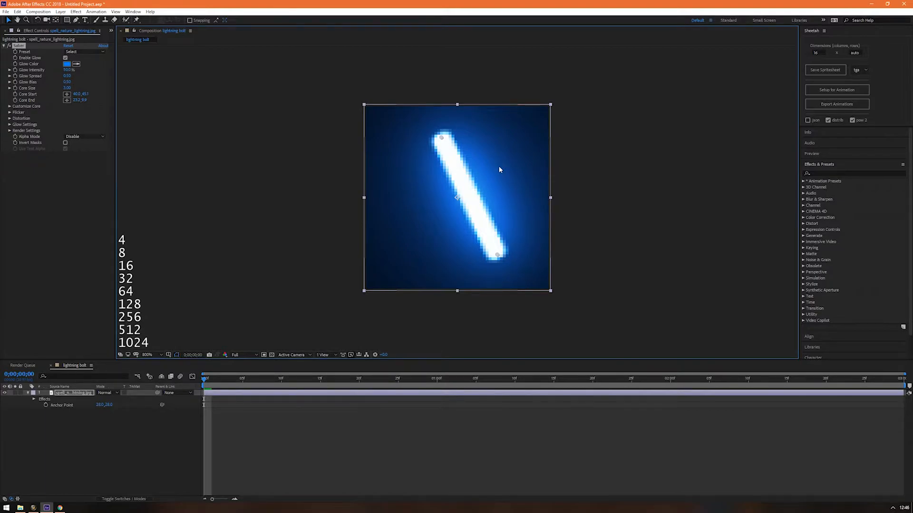
Switch to Chrome to view the Video Copilot Saber plug-in page, and return to After Effects
left_click(60, 508)
left_click(167, 5)
left_click(101, 5)
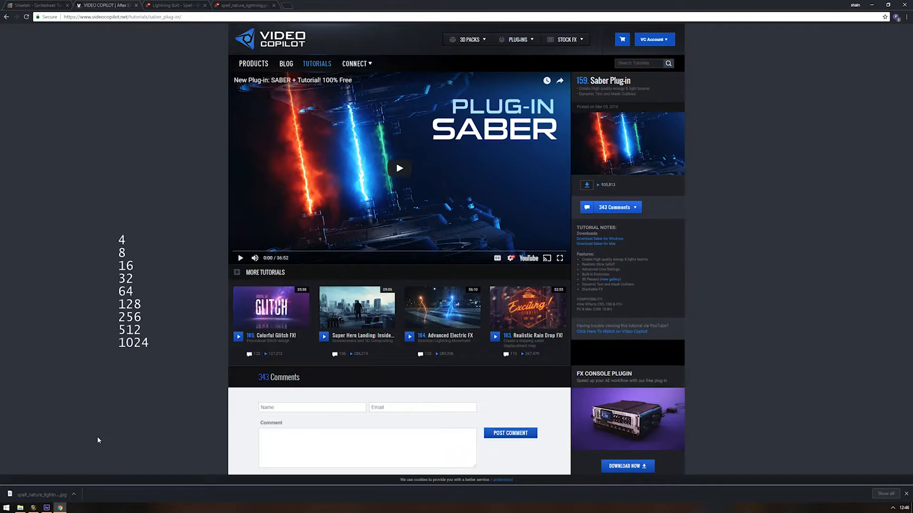
left_click(34, 508)
key("alt+Tab")
left_click(47, 508)
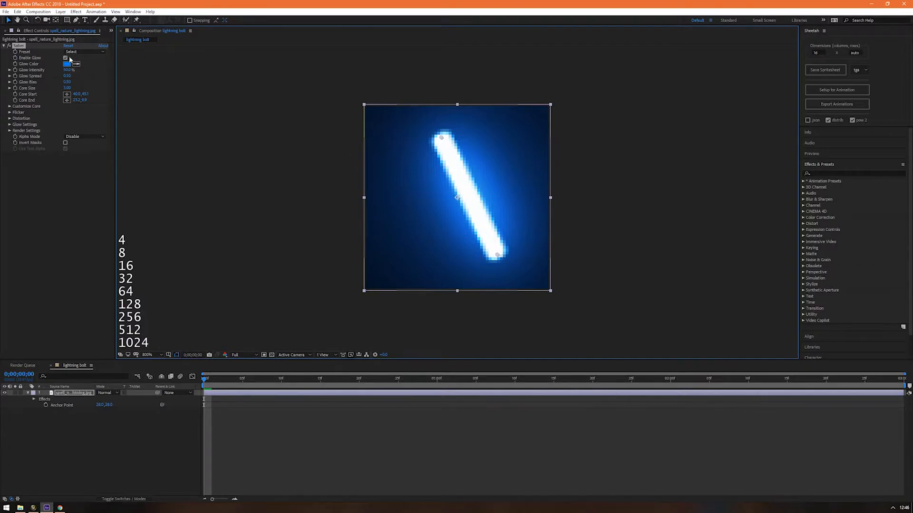
Set the icon layer's Saber core type to Layer Masks and its composite settings to Transparent
left_click(10, 106)
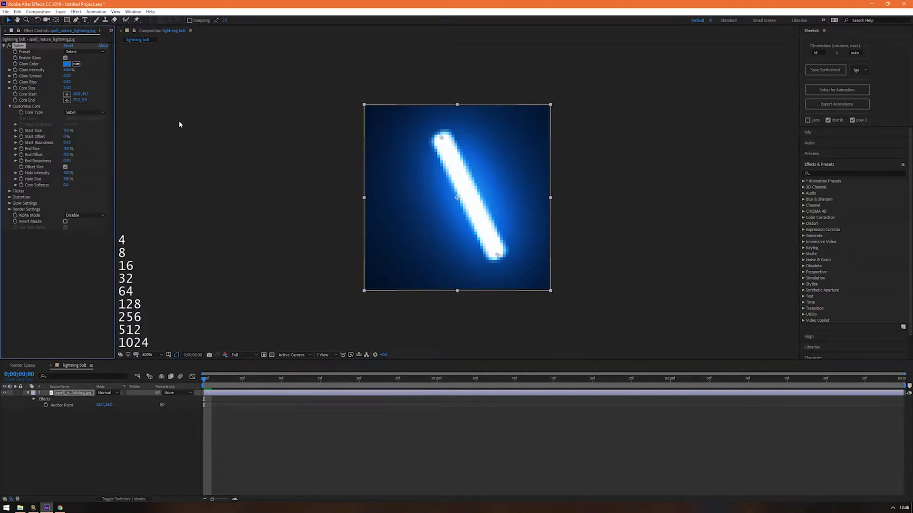
left_click(72, 113)
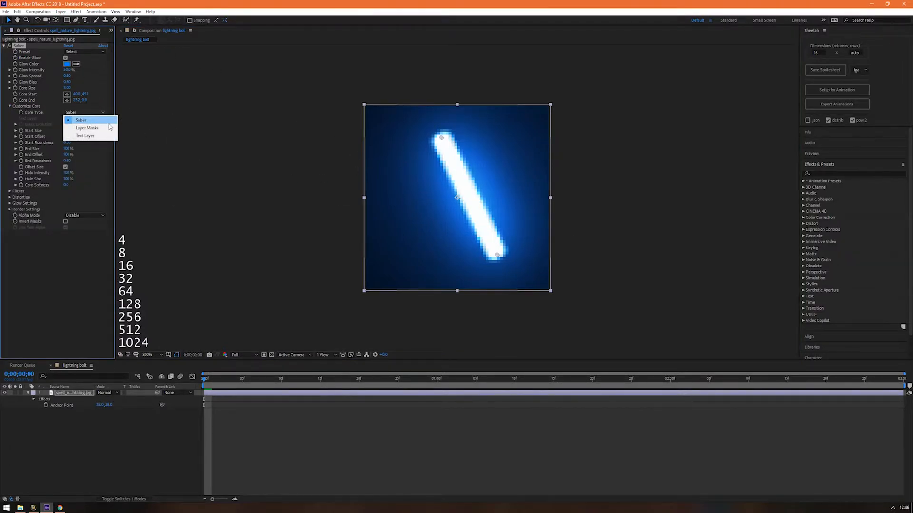
left_click(88, 127)
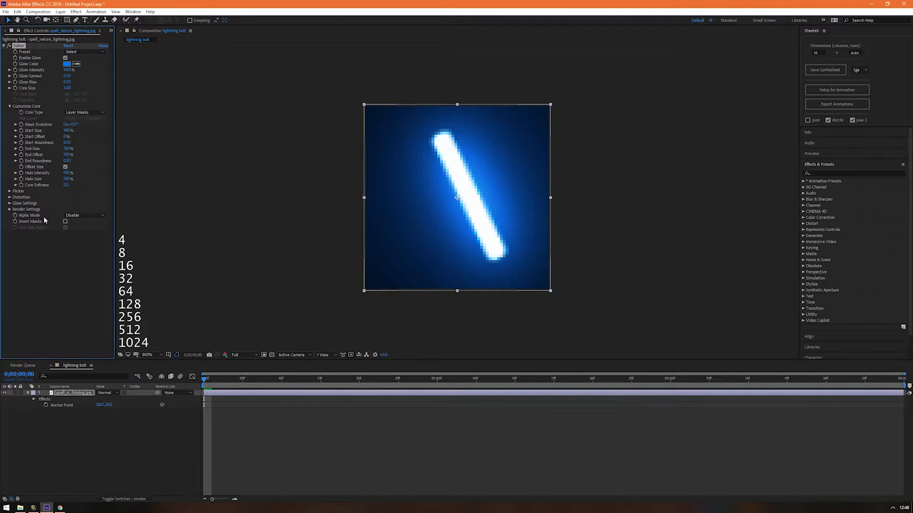
left_click(10, 210)
left_click(92, 269)
left_click(86, 278)
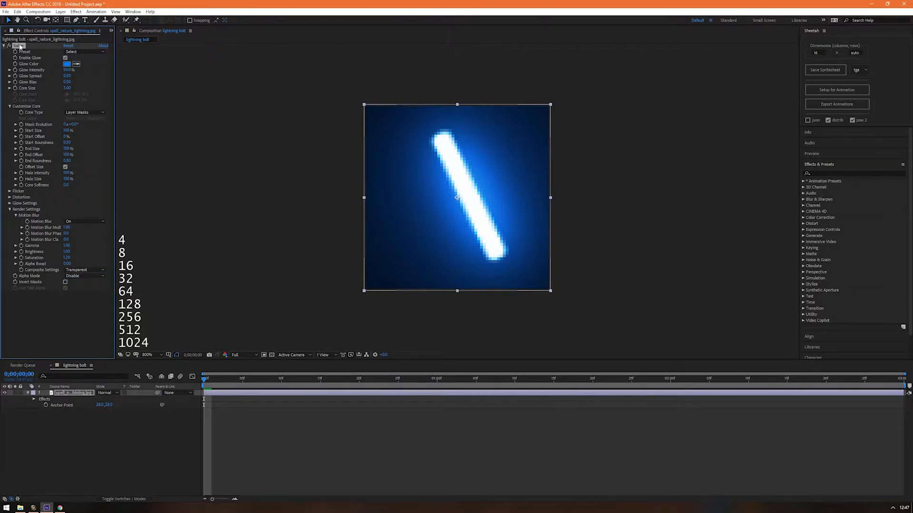
Create a new black solid layer 100 px wide and 100 px high above the icon layer
left_click(78, 396)
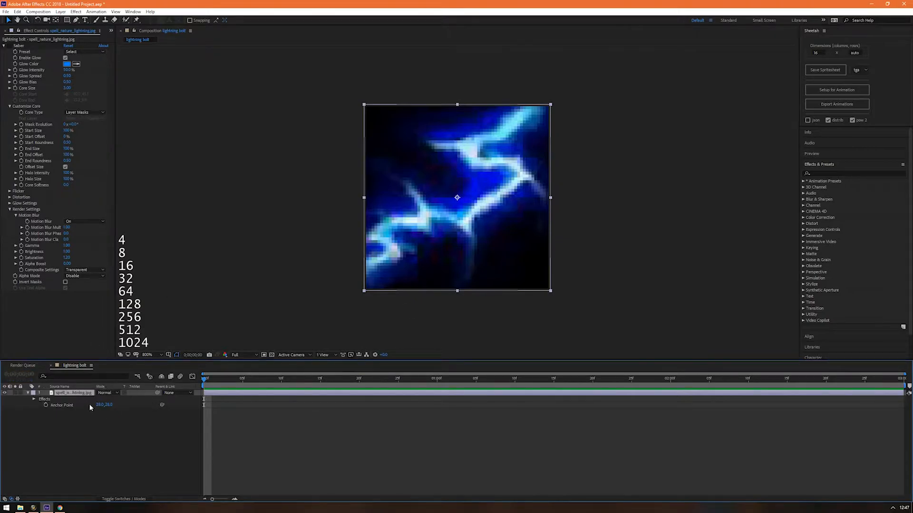
right_click(131, 426)
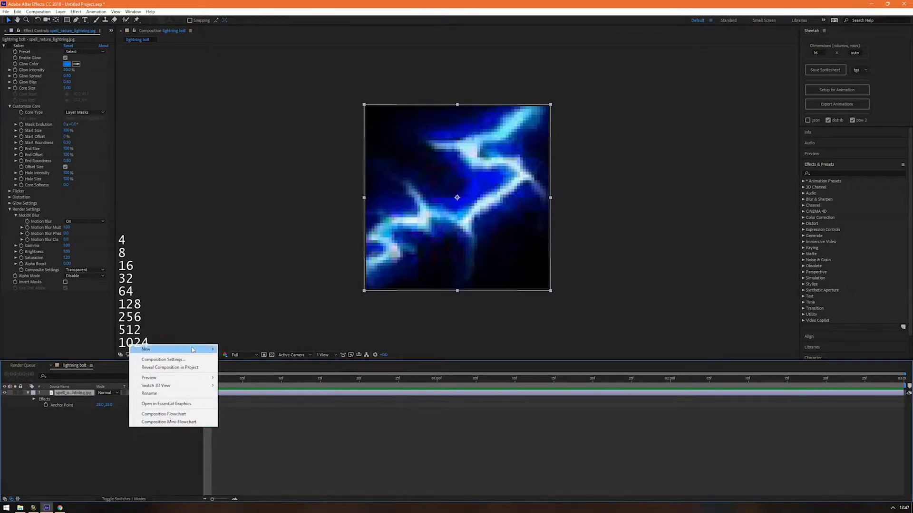
mouse_move(181, 349)
left_click(234, 368)
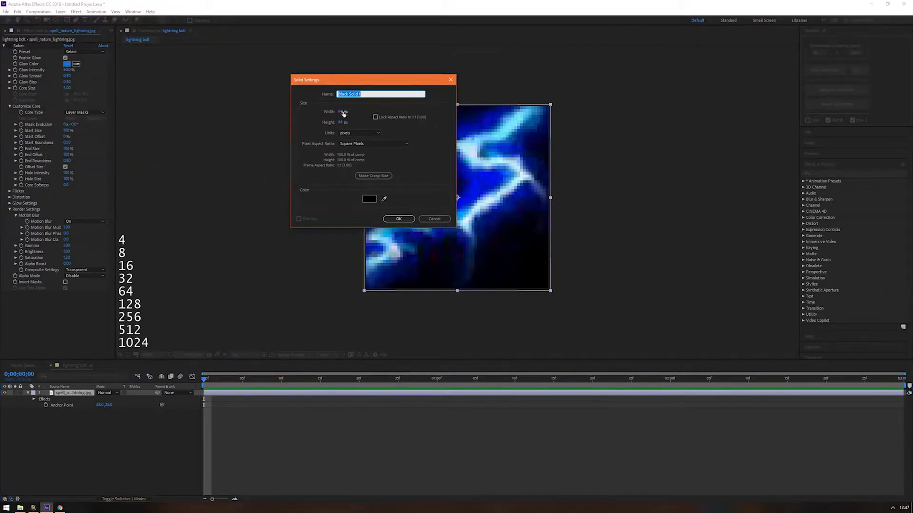
left_click(343, 111)
type("100")
key("Tab")
type("100")
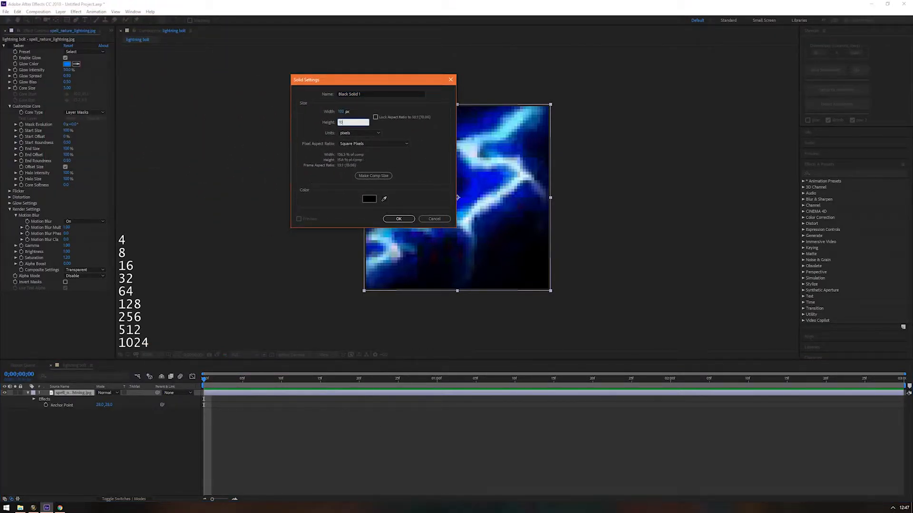
key("Return")
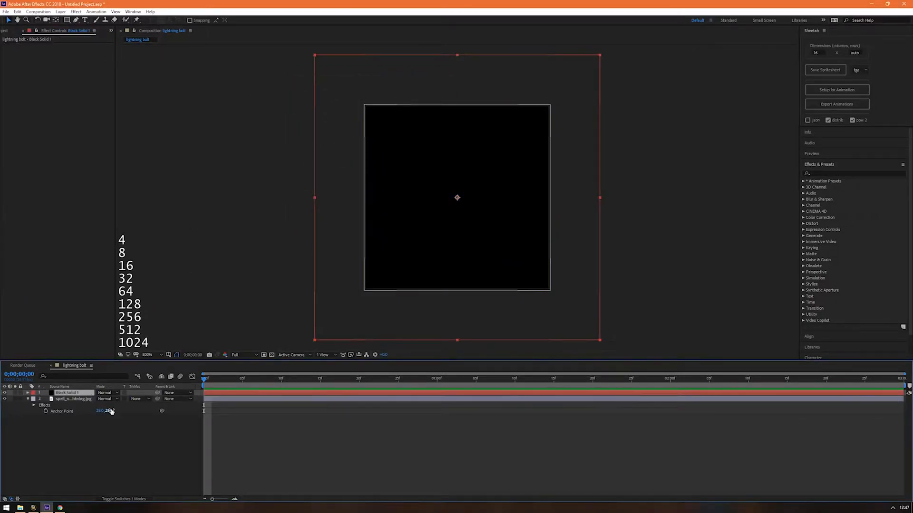
Apply the Saber effect to the black solid layer
key("ctrl+space")
type("sab")
key("Return")
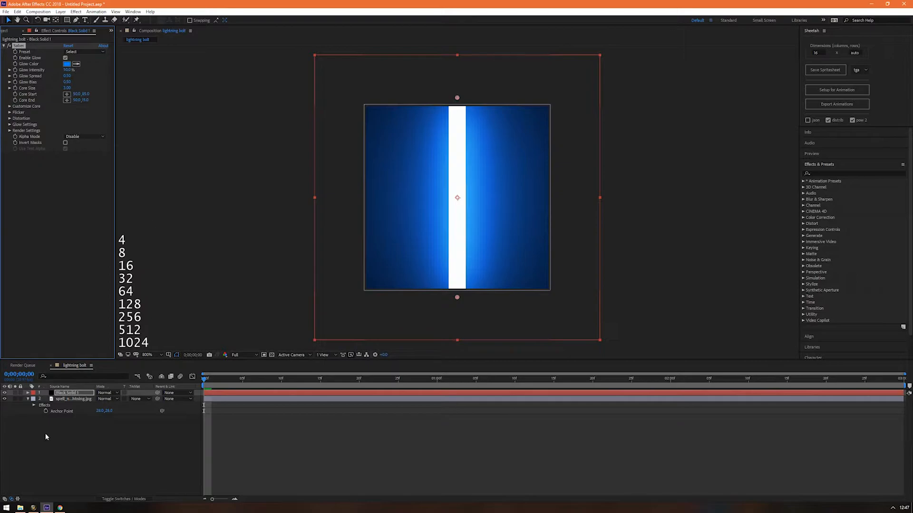
Remove the Saber effect from the spell_nature_lightning.jpg layer
left_click(68, 400)
left_click(34, 46)
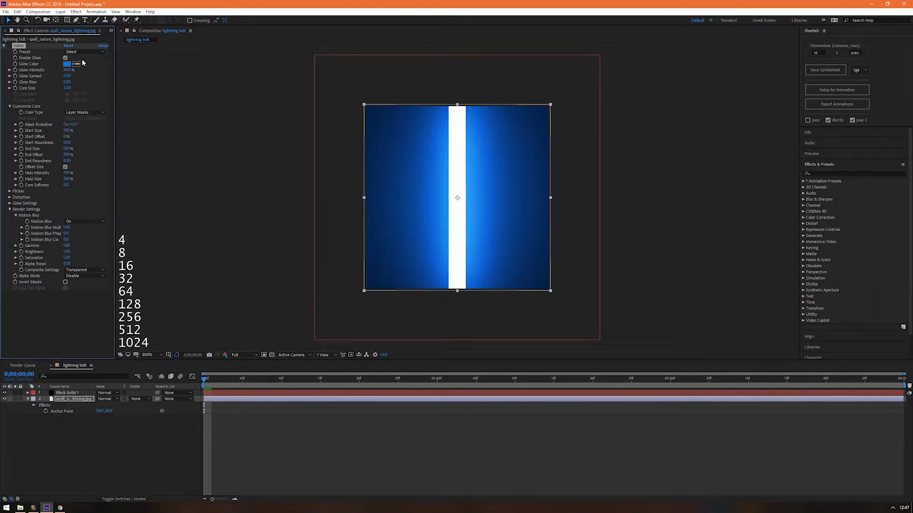
key("Delete")
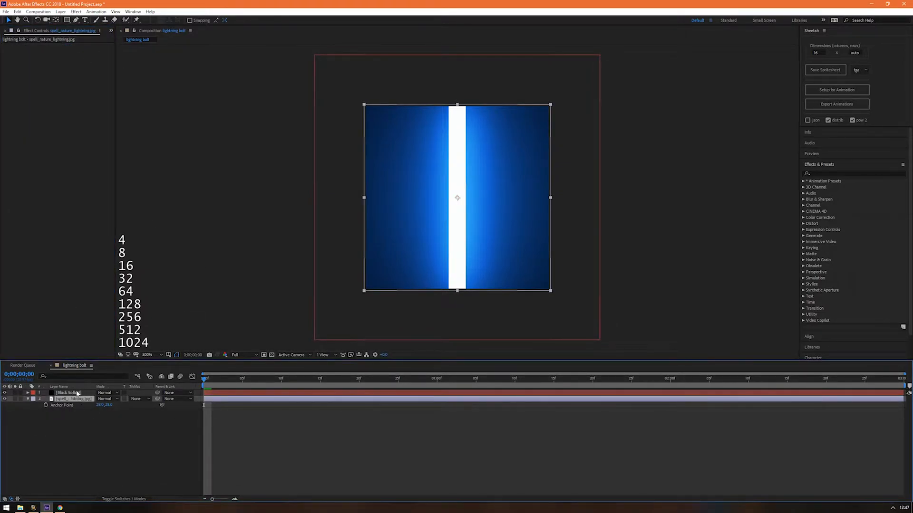
Set the black solid's Saber core type to Layer Masks and its composite settings to Transparent
left_click(78, 393)
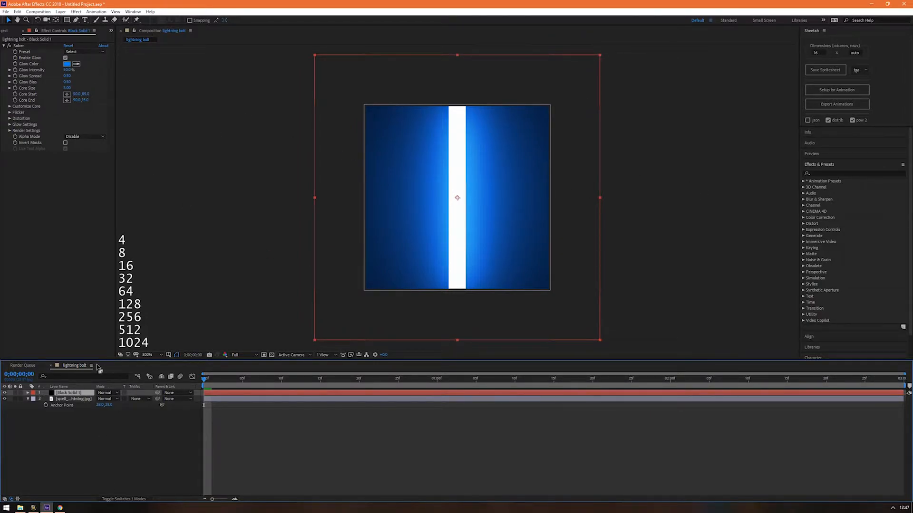
left_click(10, 106)
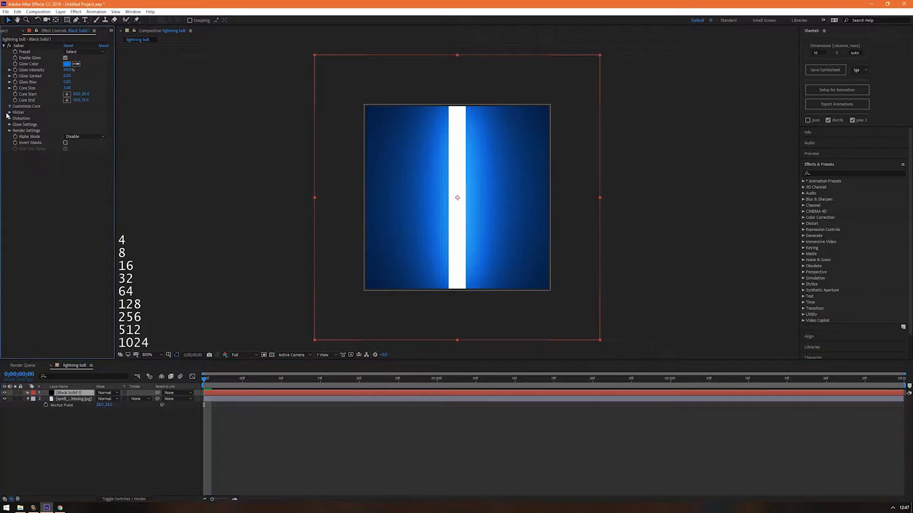
left_click(97, 113)
left_click(82, 129)
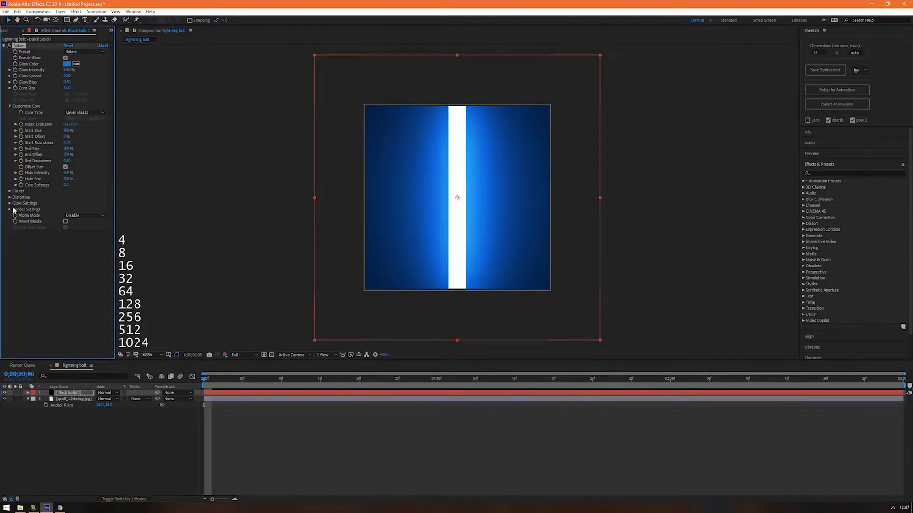
left_click(9, 209)
left_click(94, 269)
left_click(78, 280)
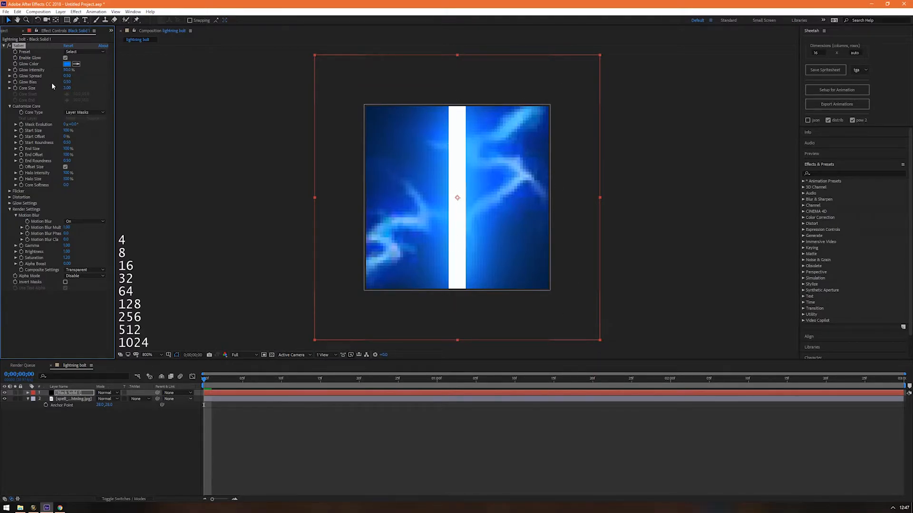
With Saber turned off on the black solid, draw a rectangular mask along the composition's edges, and briefly preview the effect on it
left_click(9, 46)
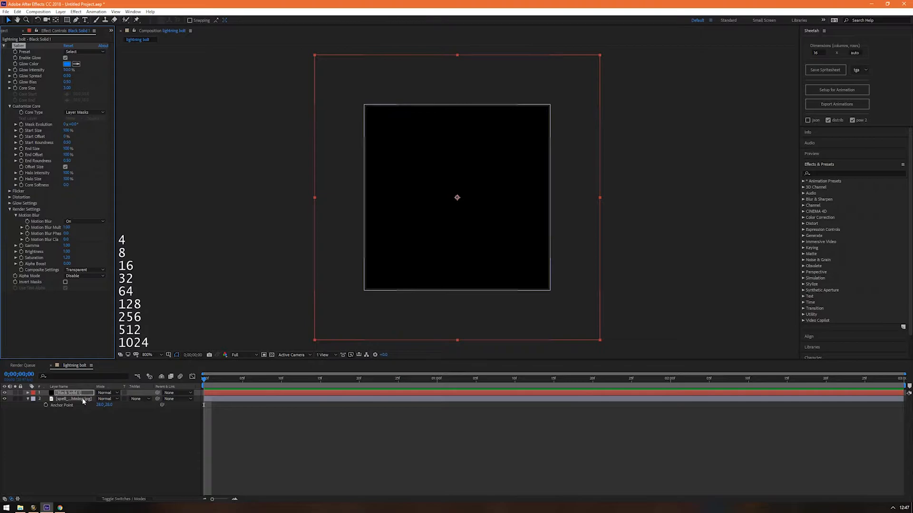
left_click(77, 22)
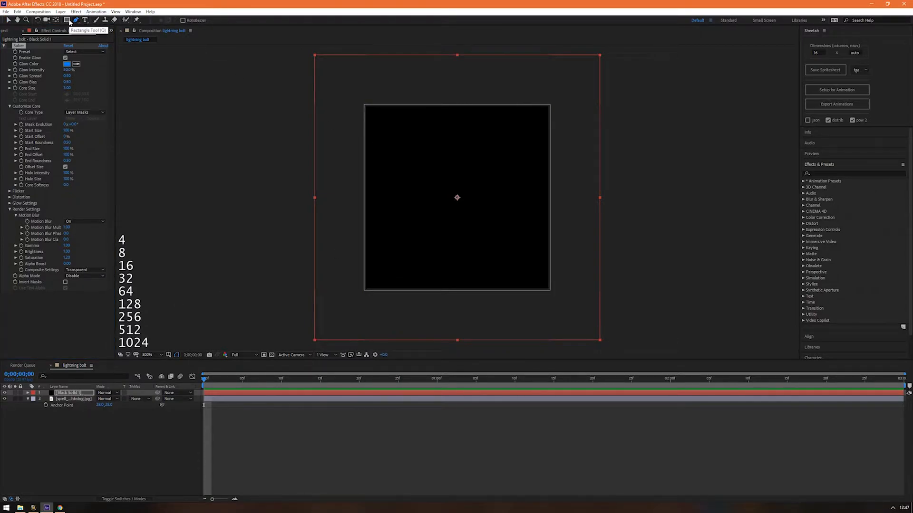
left_click(68, 21)
double_click(67, 20)
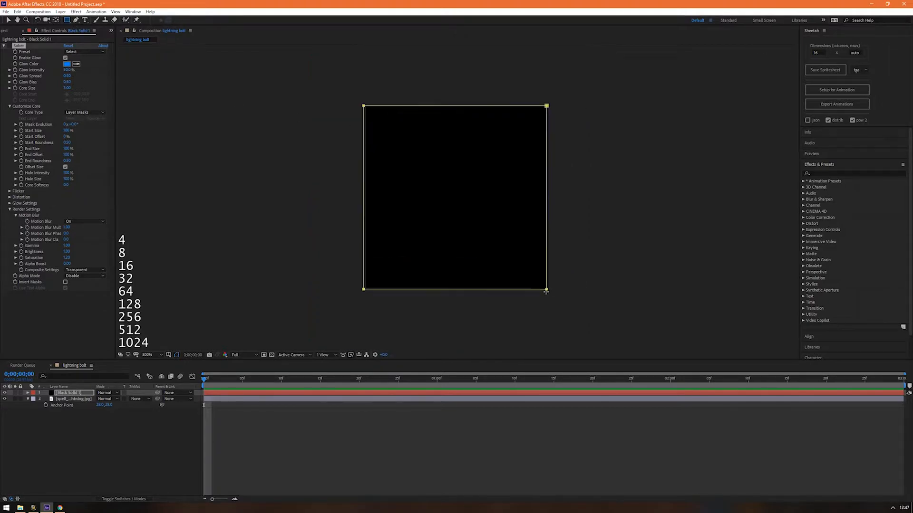
left_click(9, 46)
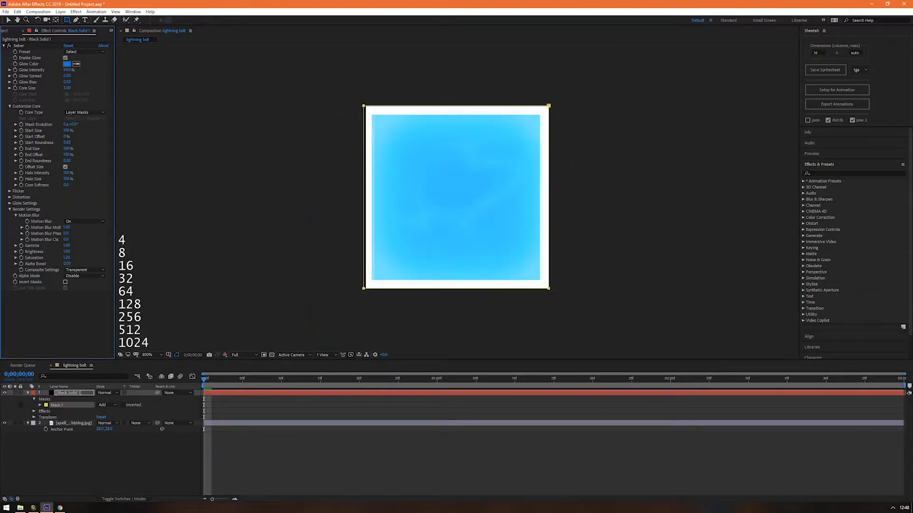
key("ctrl+z")
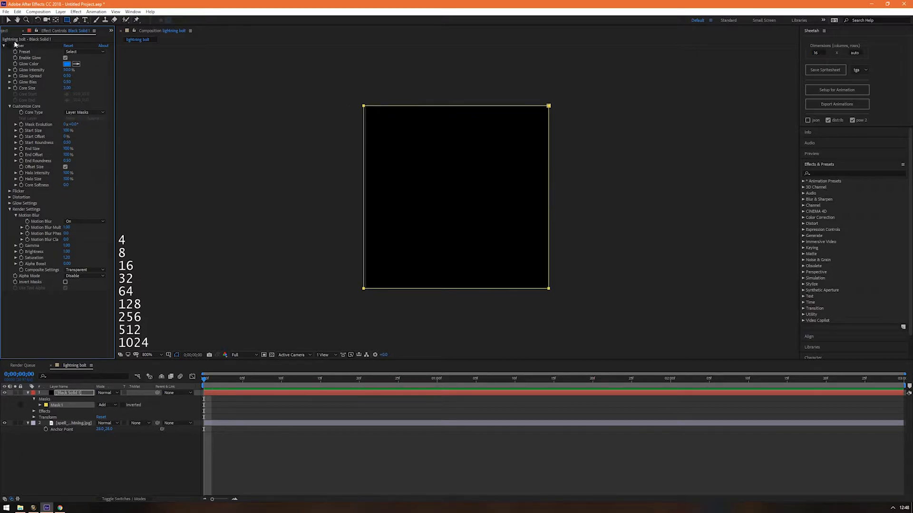
With the black solid hidden, trace the bolt with a Pen mask running past two opposite corners, and add a short diagonal mask across the upper-left corner
left_click(75, 20)
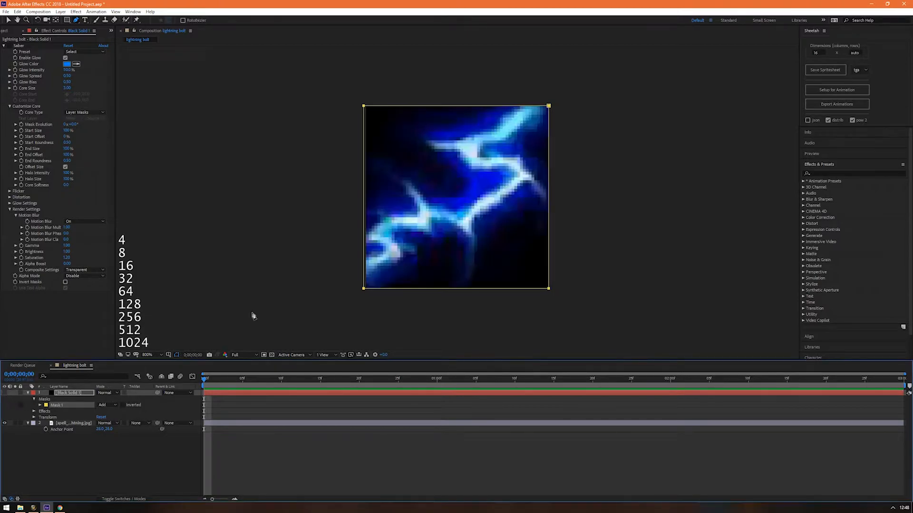
left_click(548, 93)
left_click(495, 137)
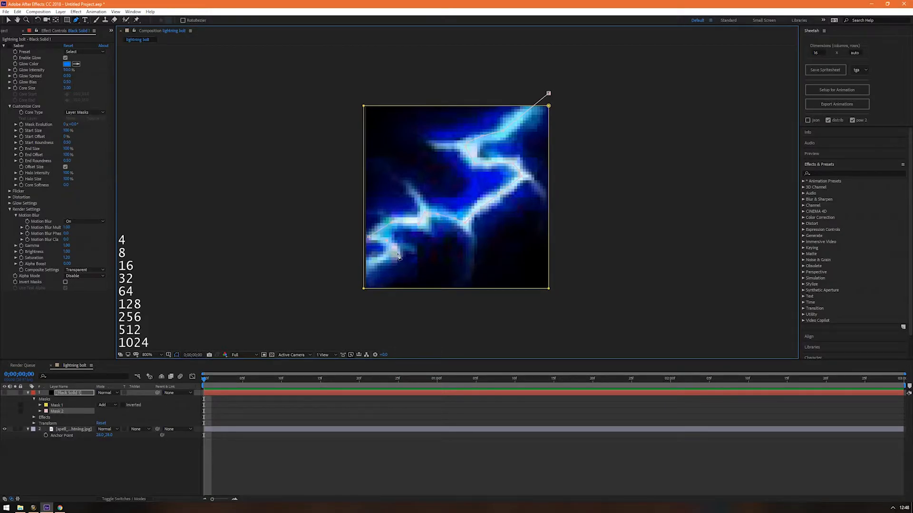
left_click_drag(367, 271, 347, 279)
left_click_drag(337, 77, 380, 122)
left_click_drag(605, 322, 615, 327)
key("ctrl+z")
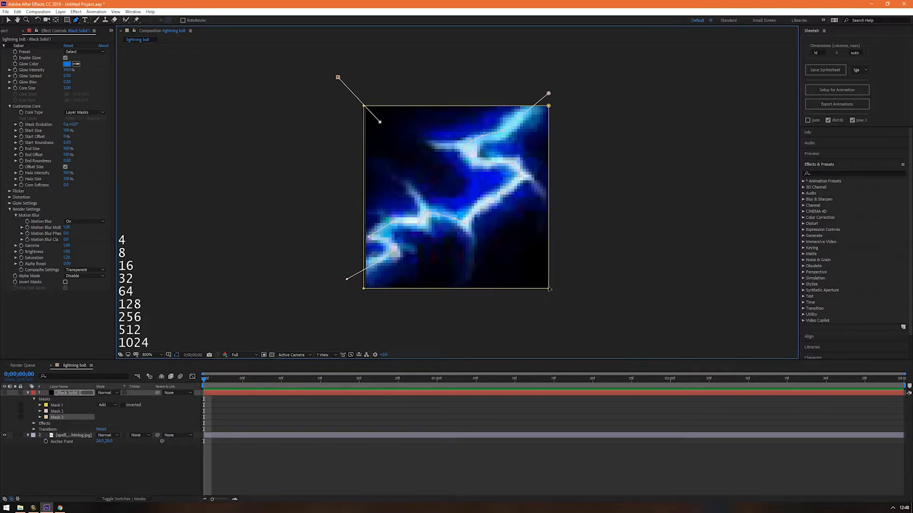
left_click(602, 297)
key("ctrl+z")
double_click(525, 246)
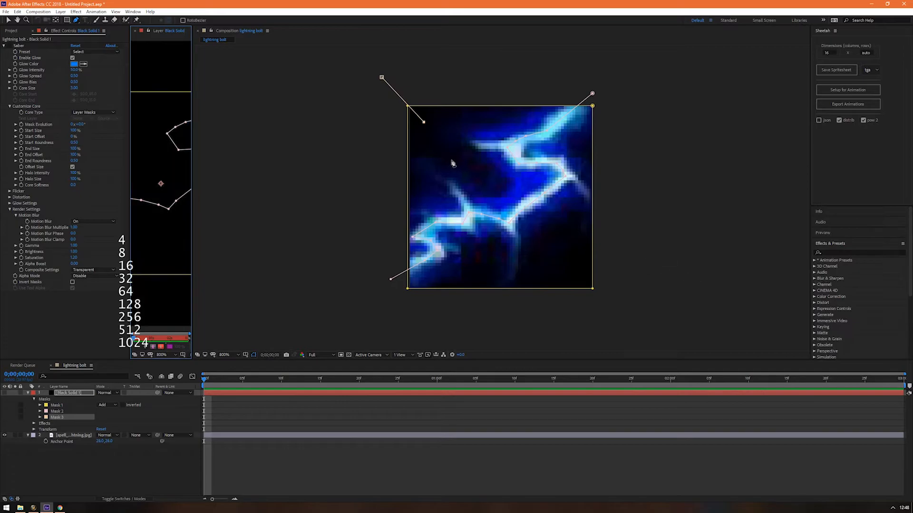
key("ctrl+z")
left_click(136, 31)
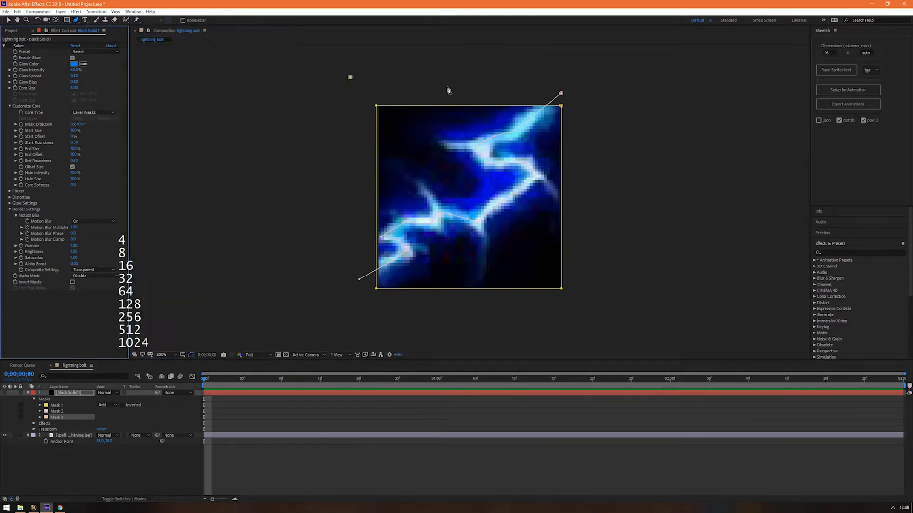
left_click(394, 125)
right_click(526, 126)
left_click(487, 77)
key("ctrl+z")
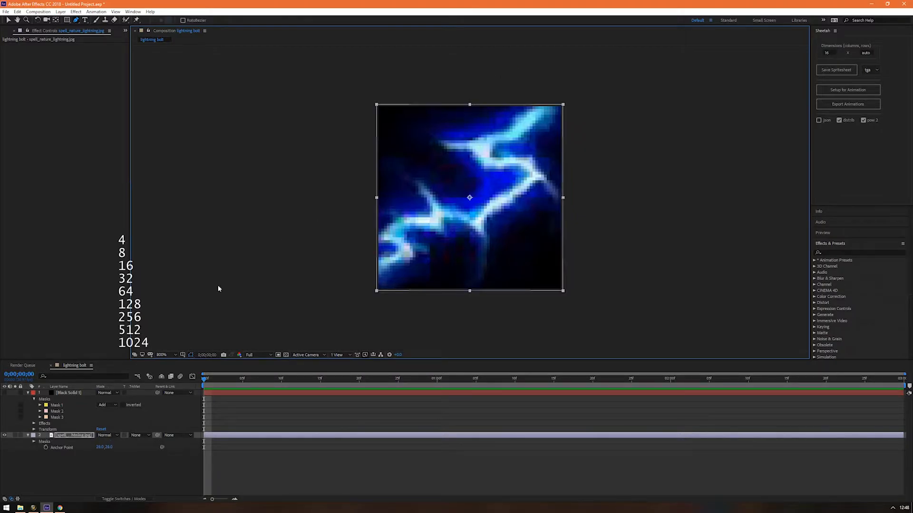
Draw a short diagonal mask across the lower-right corner on the black solid, and delete the rectangular Mask 1
left_click(70, 393)
left_click_drag(571, 307, 539, 271)
left_click(73, 404)
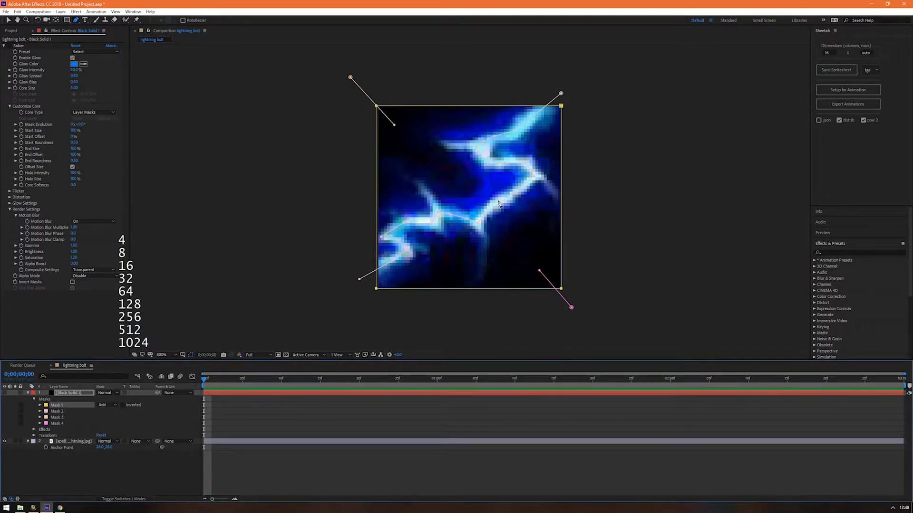
left_click(64, 411)
key("Delete")
Turn the Saber effect back on and make the black solid layer visible
left_click(56, 413)
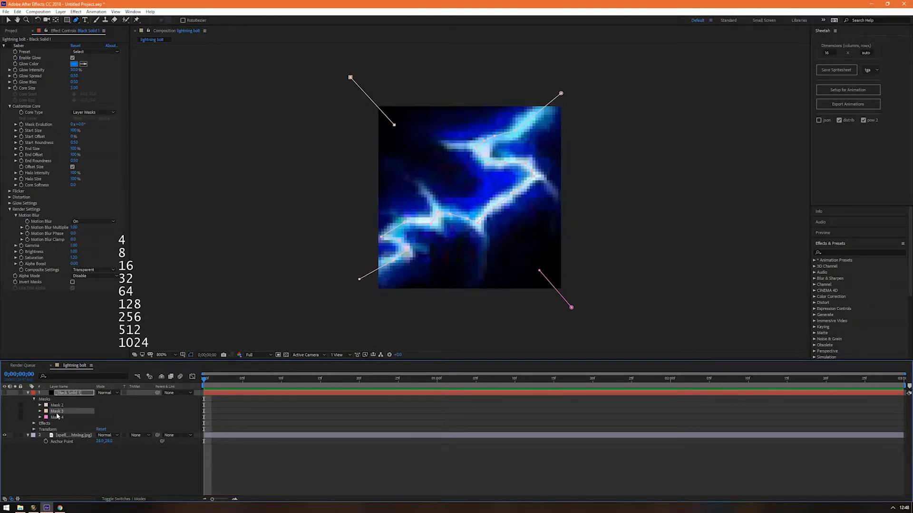
left_click(13, 51)
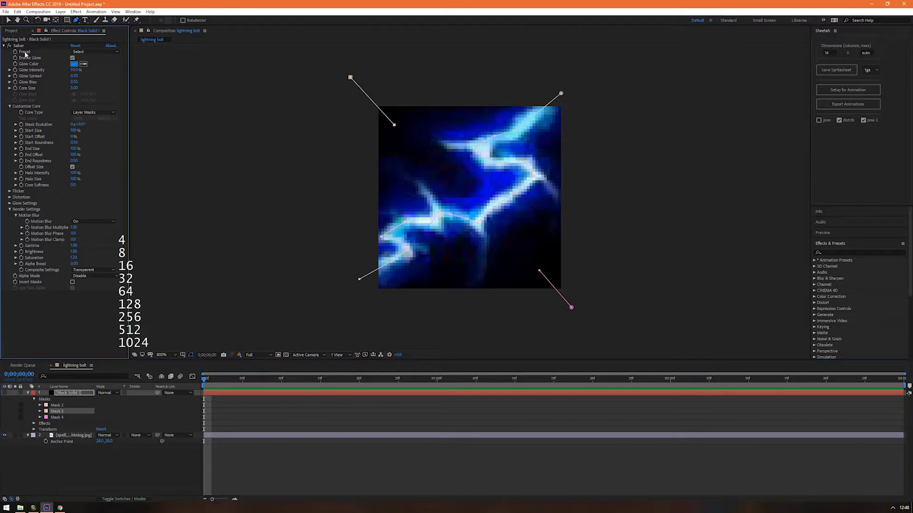
left_click(4, 393)
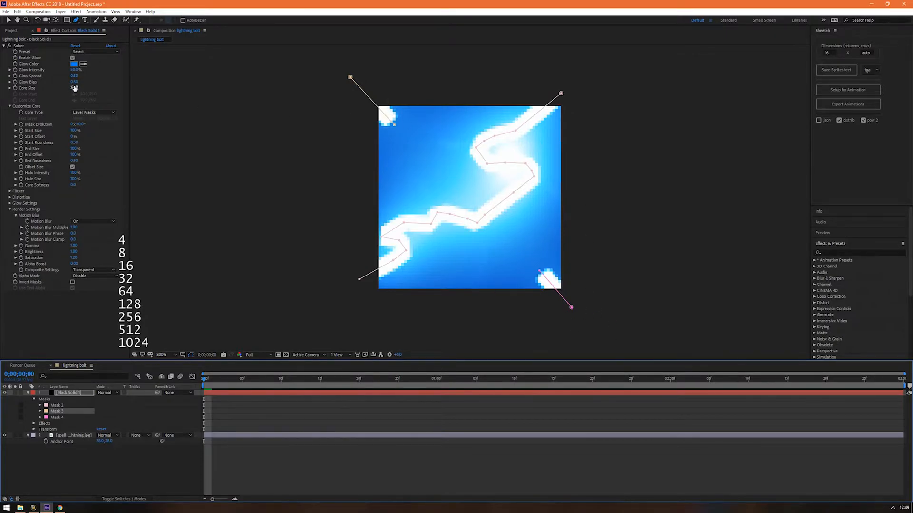
Try different Saber glow intensity, spread and bias values with a flicker intensity of about 140%, and preview the animation
left_click_drag(74, 70, 105, 76)
left_click(15, 124)
left_click(15, 124)
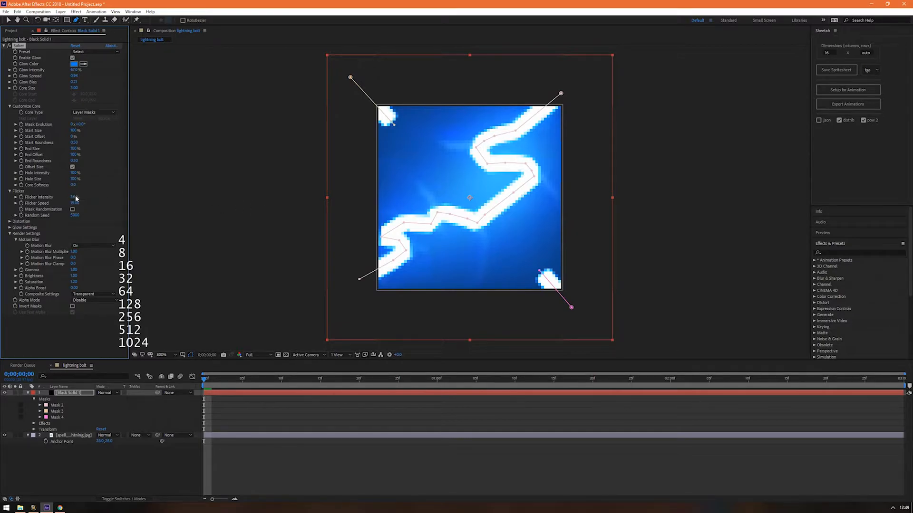
left_click(213, 382)
key("space")
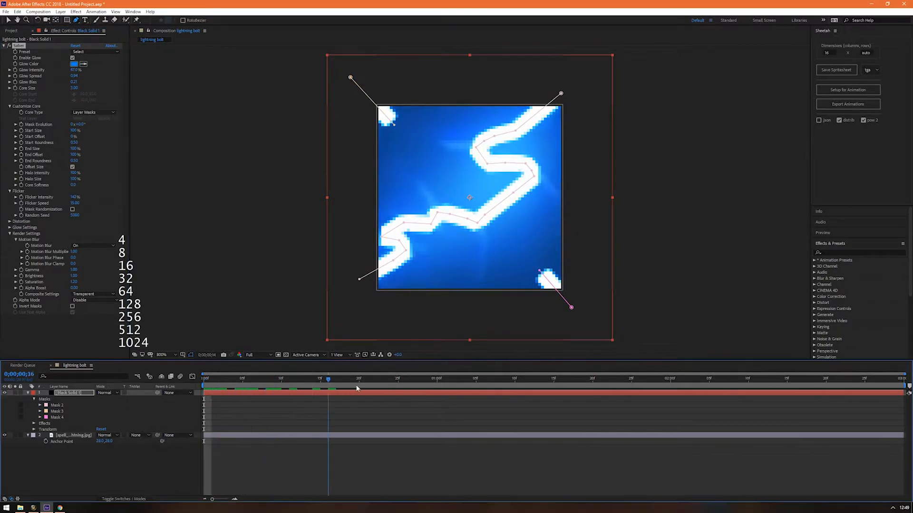
key("space")
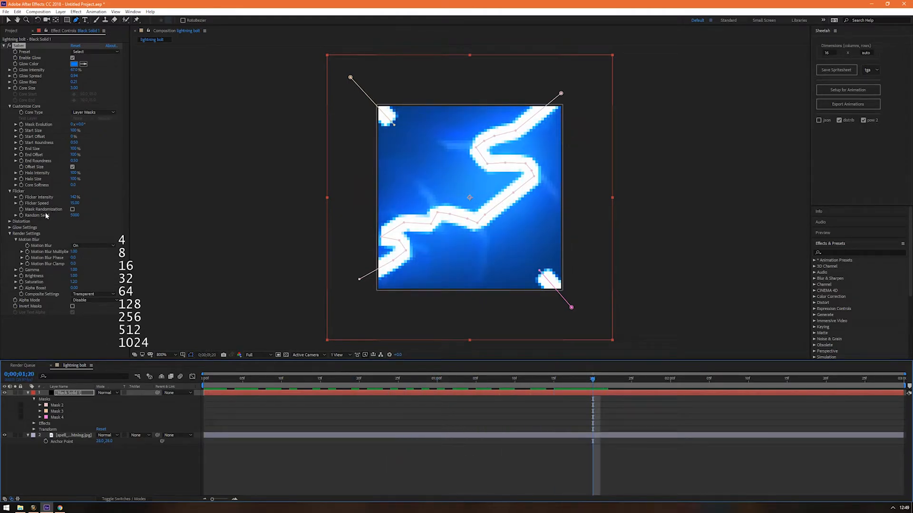
left_click(10, 221)
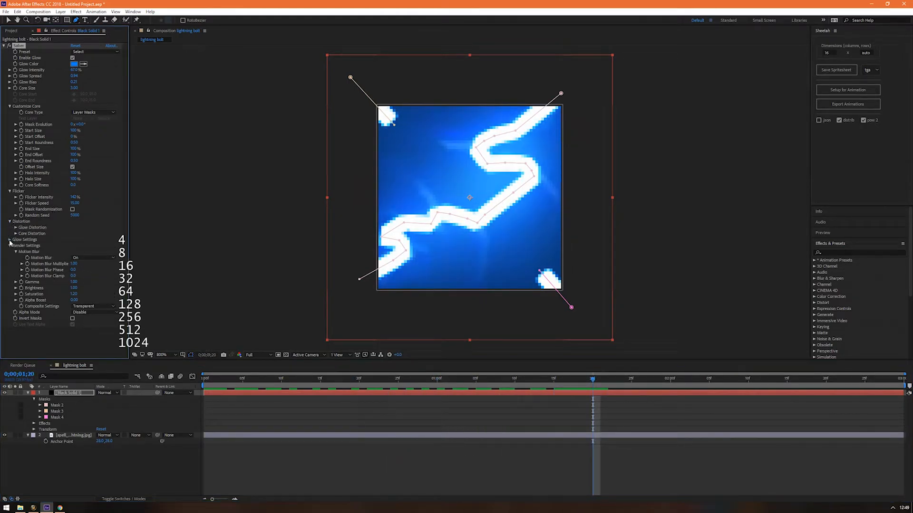
left_click(9, 240)
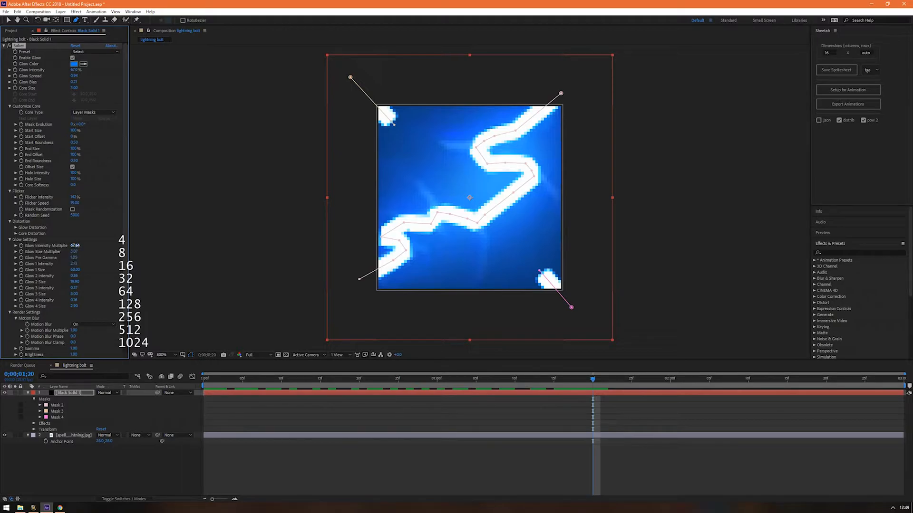
left_click_drag(594, 379, 204, 390)
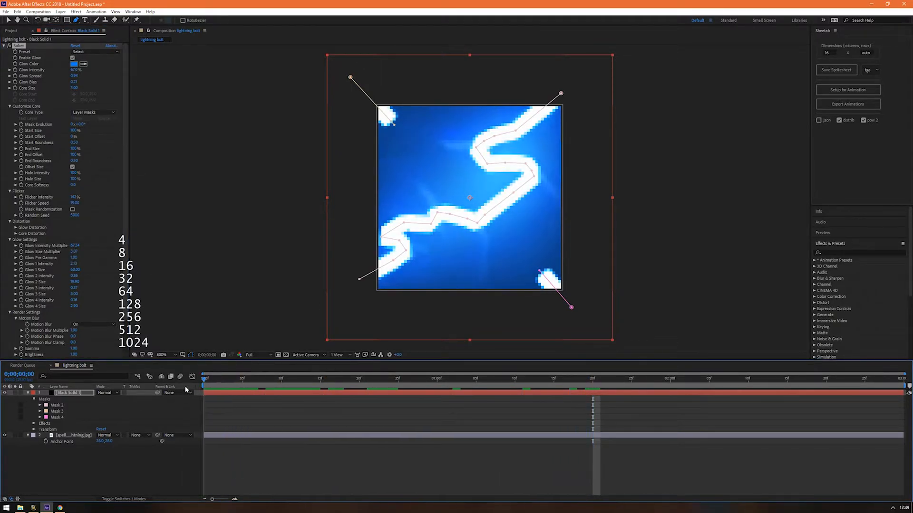
Reset the Saber effect, and set its core type back to Layer Masks and its composite settings to Transparent
left_click(93, 51)
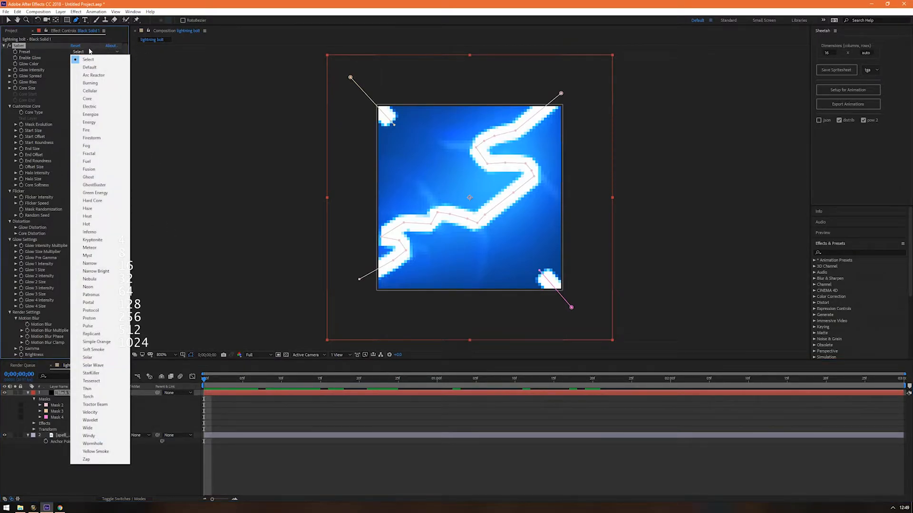
left_click(75, 46)
left_click(92, 112)
left_click(101, 127)
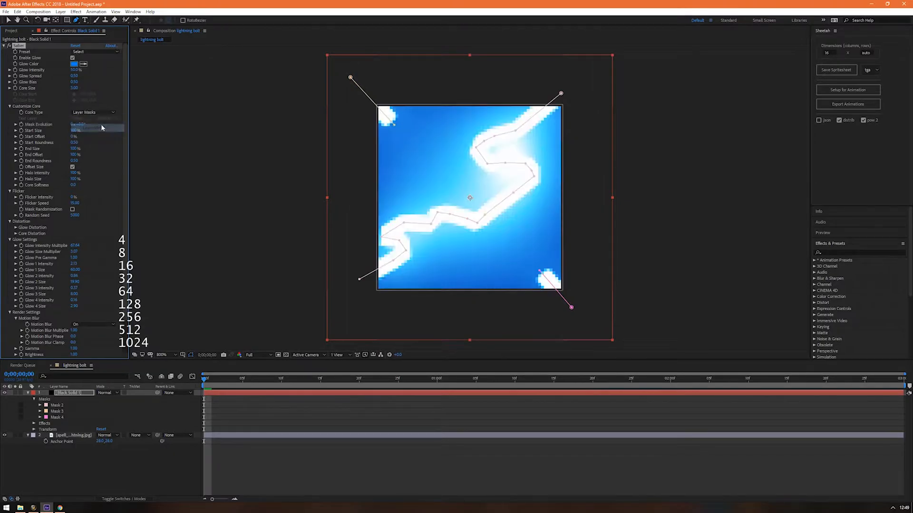
scroll(85, 332, "down", 2)
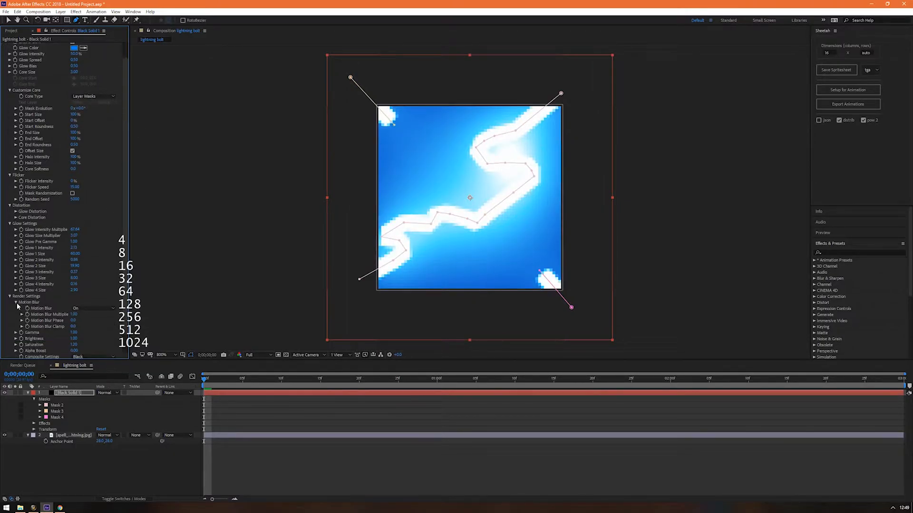
scroll(72, 217, "up", 2)
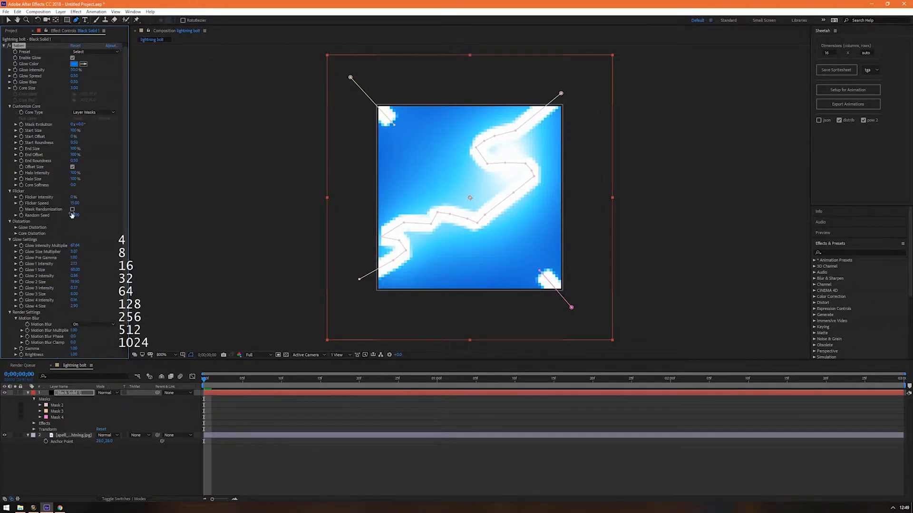
Apply the Zap preset to the Saber effect and preview the animation
left_click(86, 54)
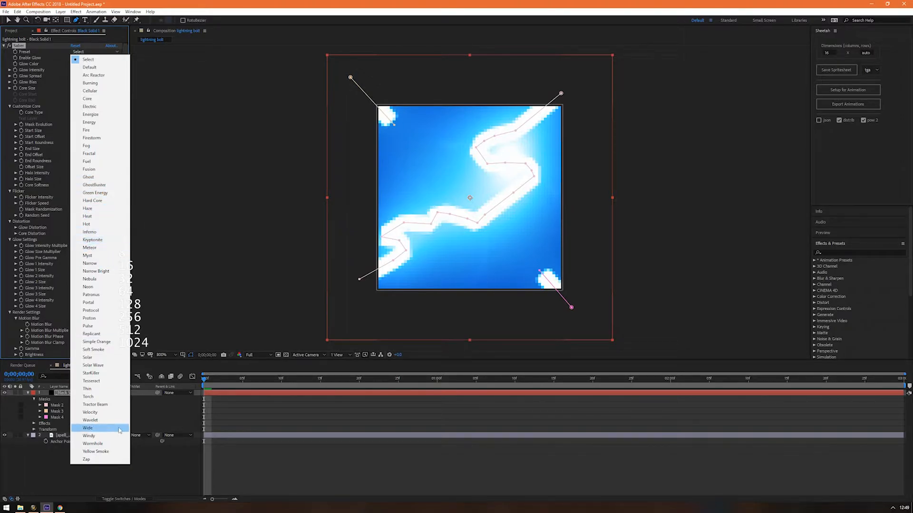
left_click(86, 459)
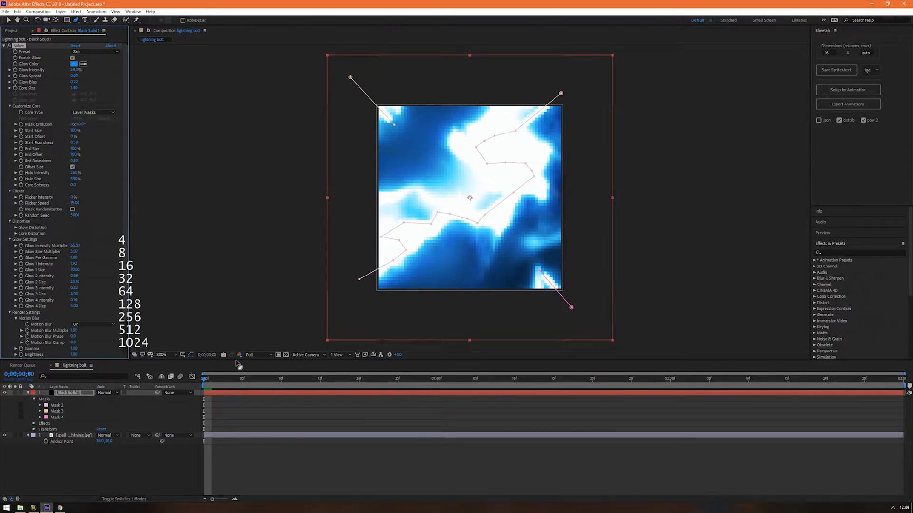
key("space")
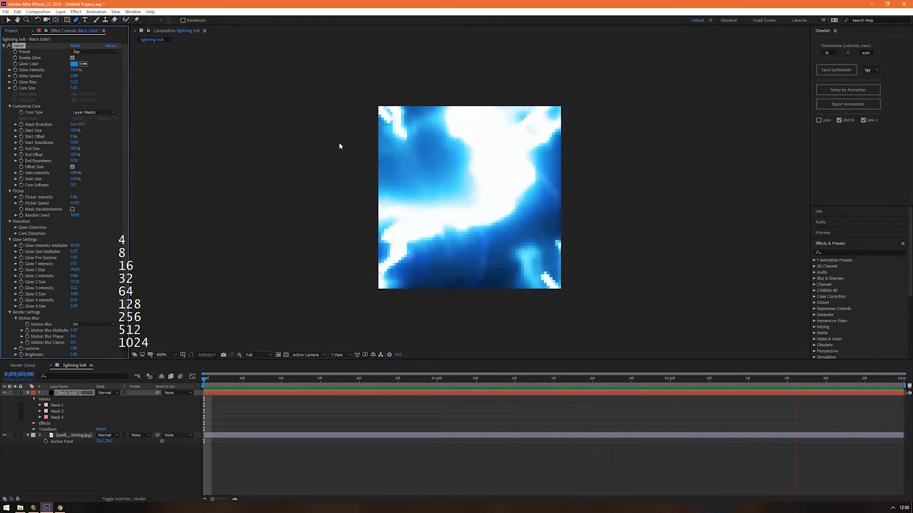
key("space")
Try the Protocol, Pulse, Solar and Tesseract presets on the Saber effect while previewing, and return to Zap
left_click(99, 53)
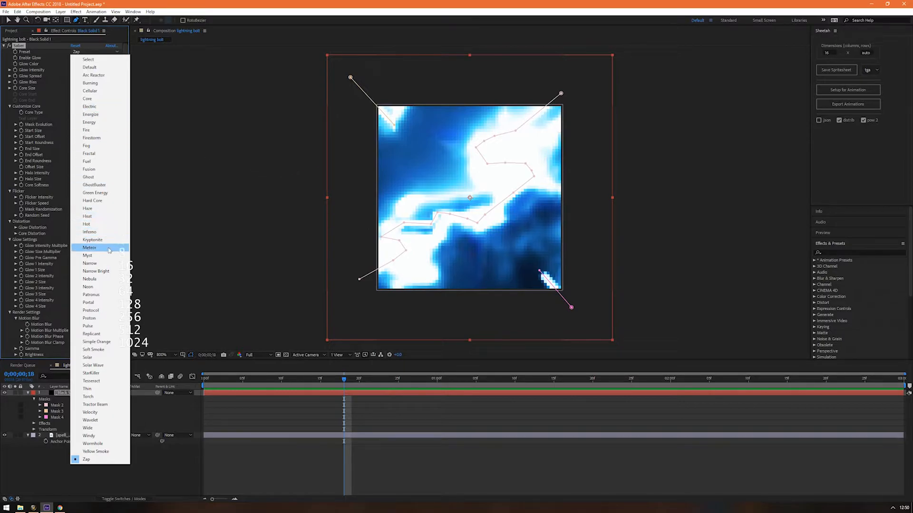
left_click(114, 310)
left_click(152, 147)
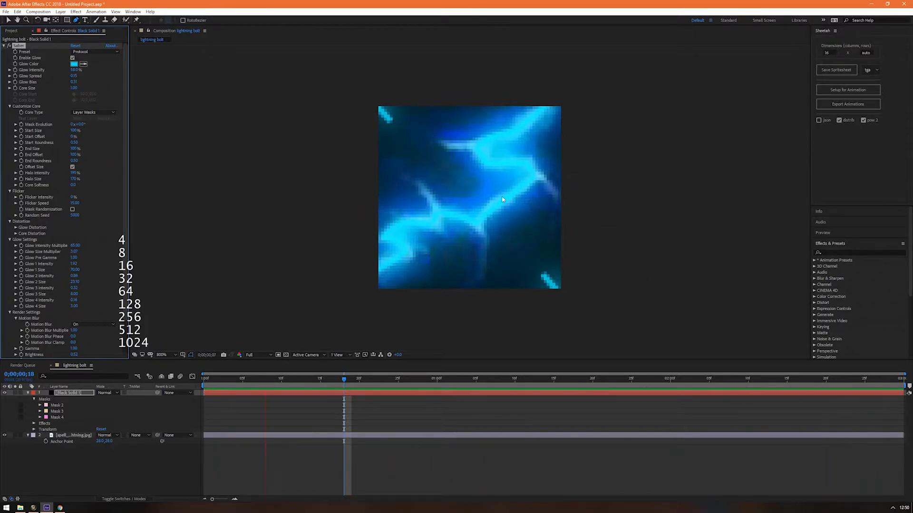
left_click(95, 51)
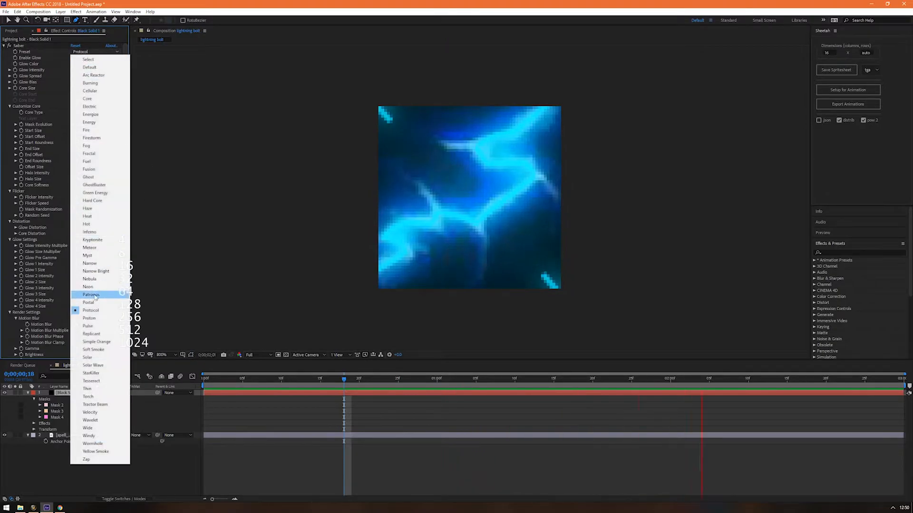
left_click(88, 326)
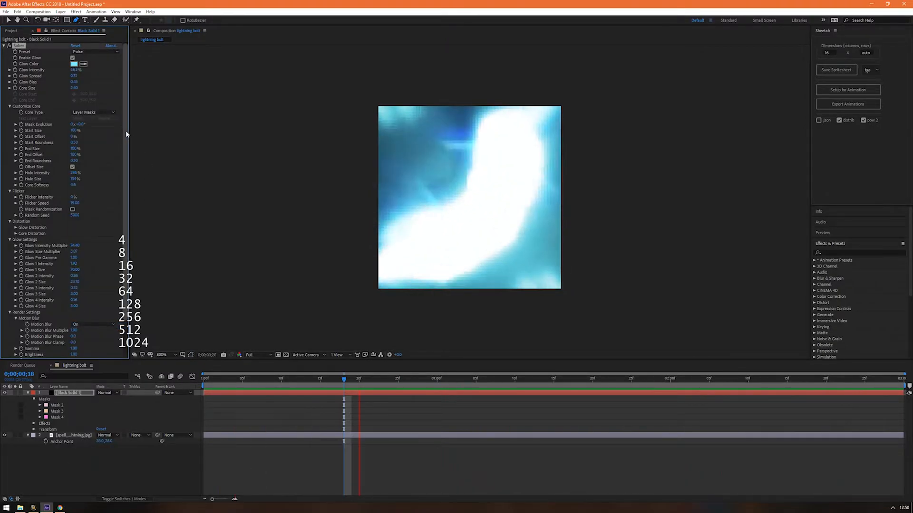
left_click(95, 51)
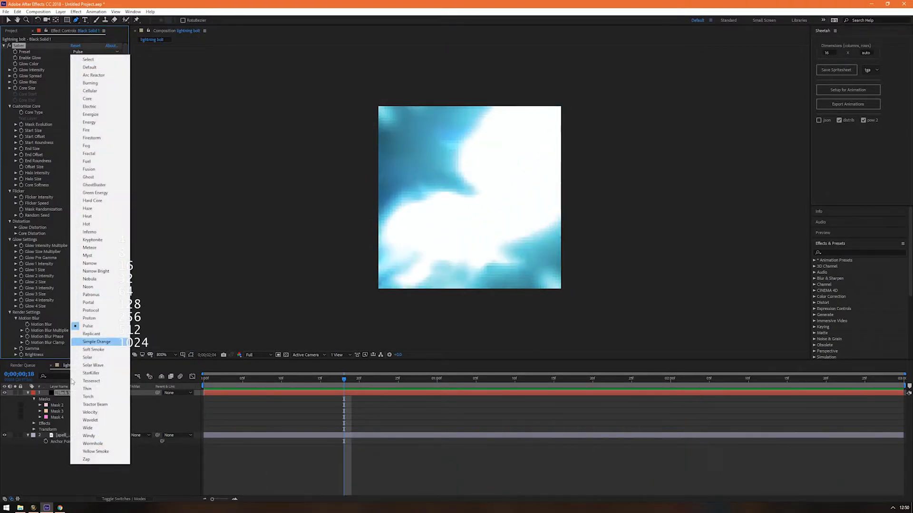
left_click(87, 358)
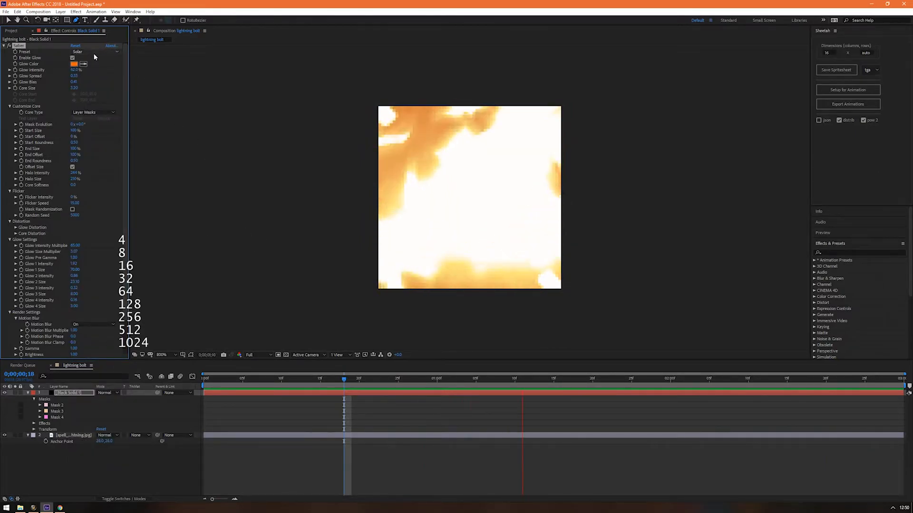
left_click(93, 53)
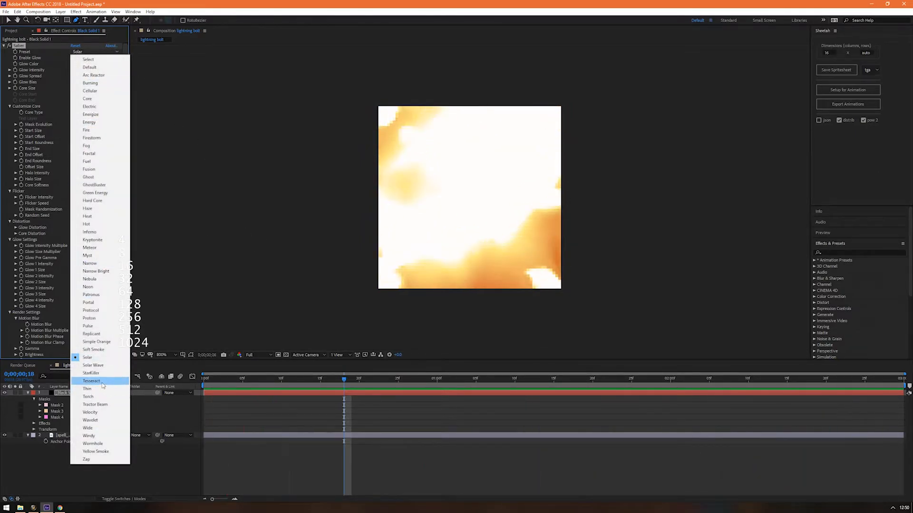
left_click(101, 380)
left_click(93, 52)
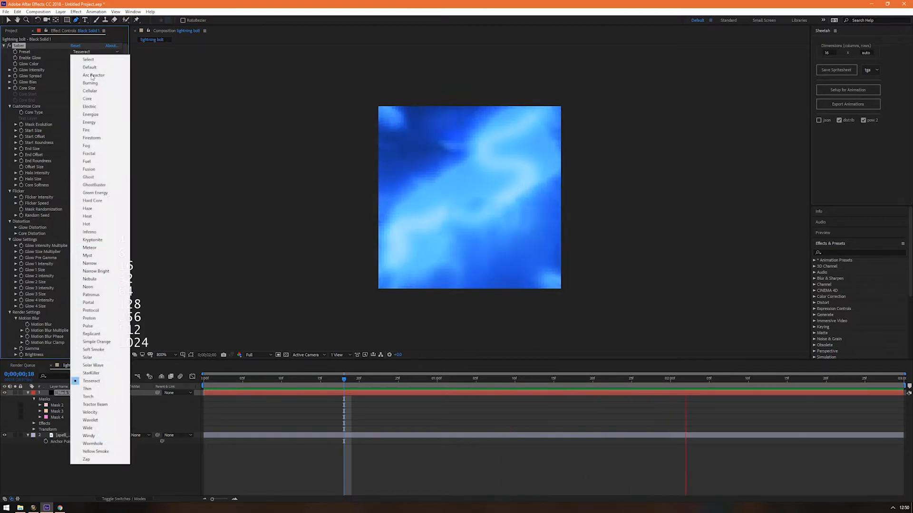
left_click(86, 459)
Try a Saber core size of 0.5 and check how the animated icon looks at a small size
left_click(73, 88)
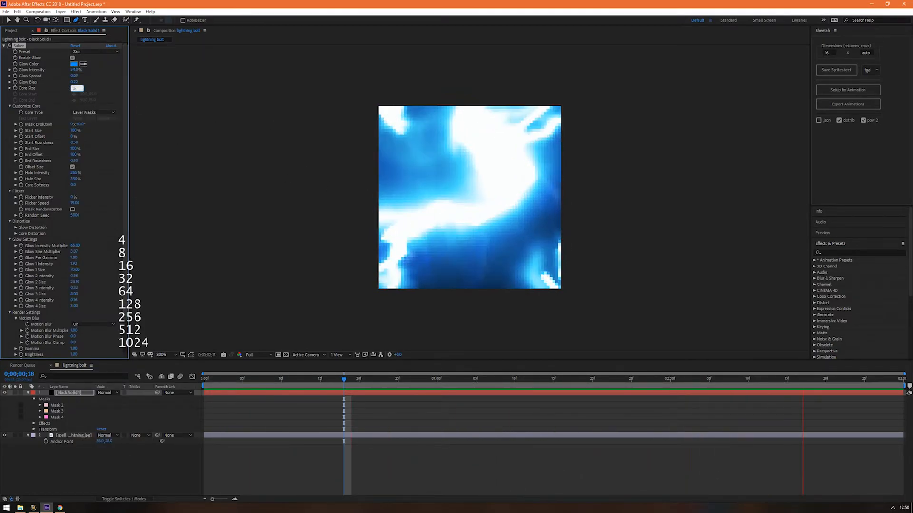
type(".5")
key("Return")
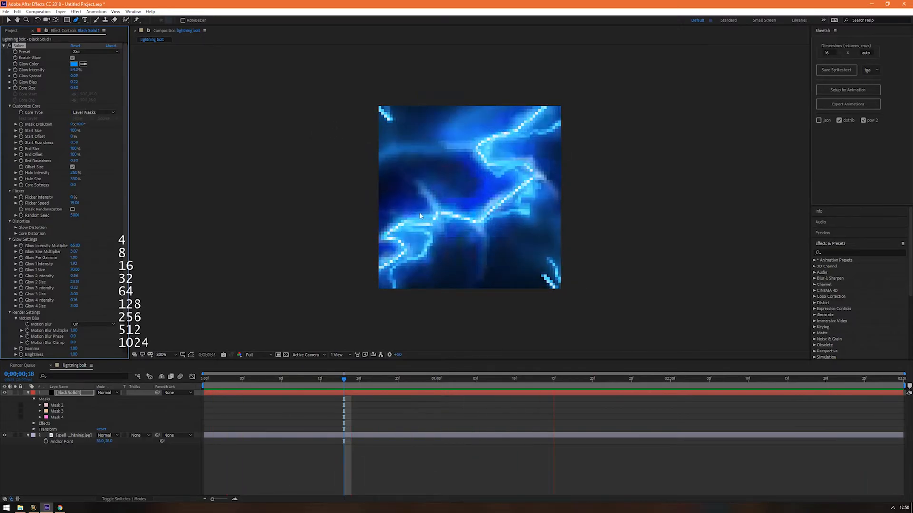
scroll(618, 242, "down", 4)
left_click_drag(528, 188, 520, 220)
key("g")
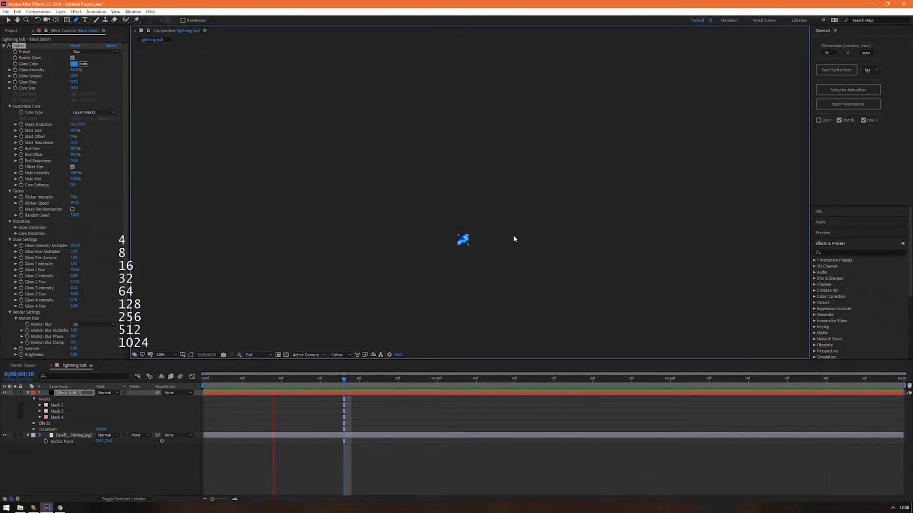
key("period")
left_click_drag(512, 246, 539, 157)
Set the Saber core size to 1
scroll(504, 212, "up", 2)
left_click(74, 88)
type("1")
key("Return")
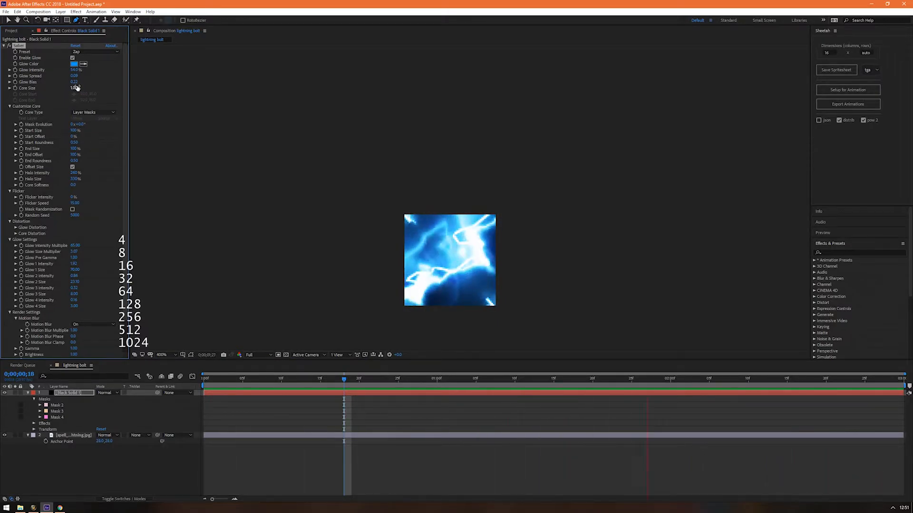
Set the Saber glow bias to 0.05 and delete Mask 3 and Mask 4 from the black solid
left_click_drag(74, 81, 74, 78)
type("0.05")
key("Return")
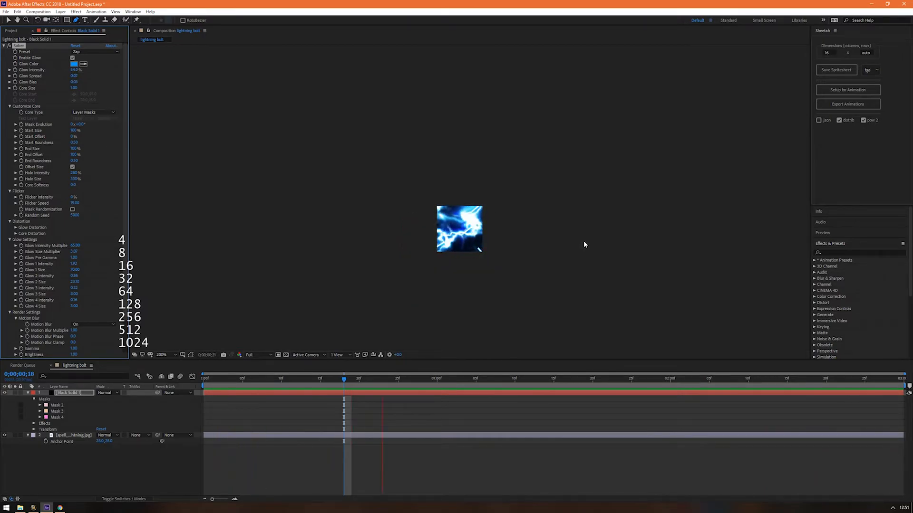
left_click(59, 412)
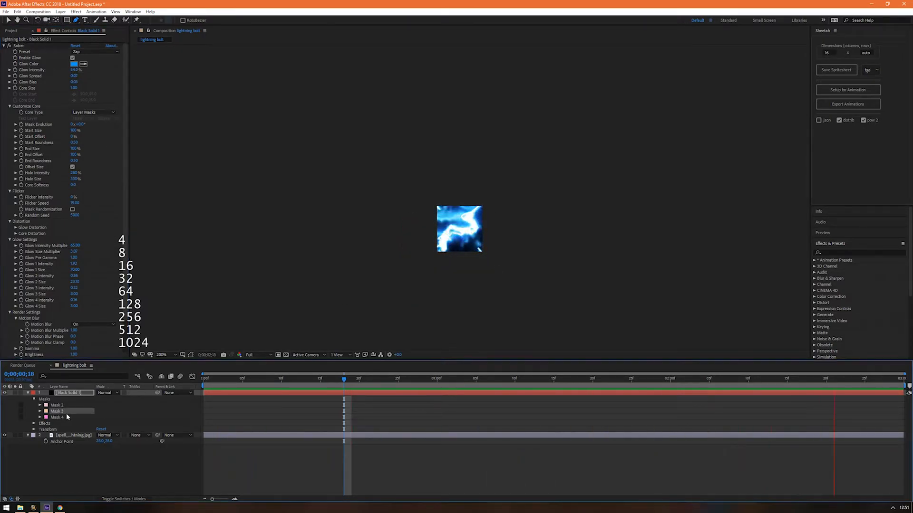
key("Delete")
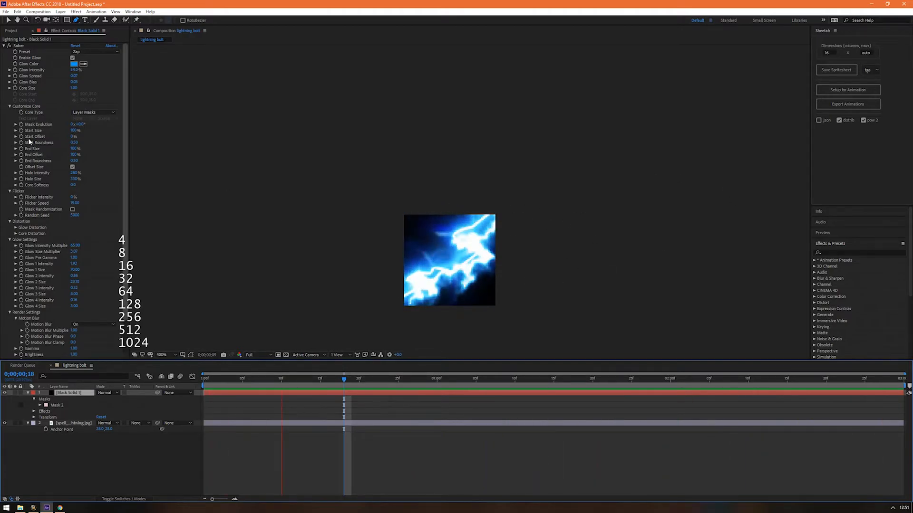
Set the Saber core distortion amount to 5 and check the previewed bolt at different magnifications
left_click(16, 233)
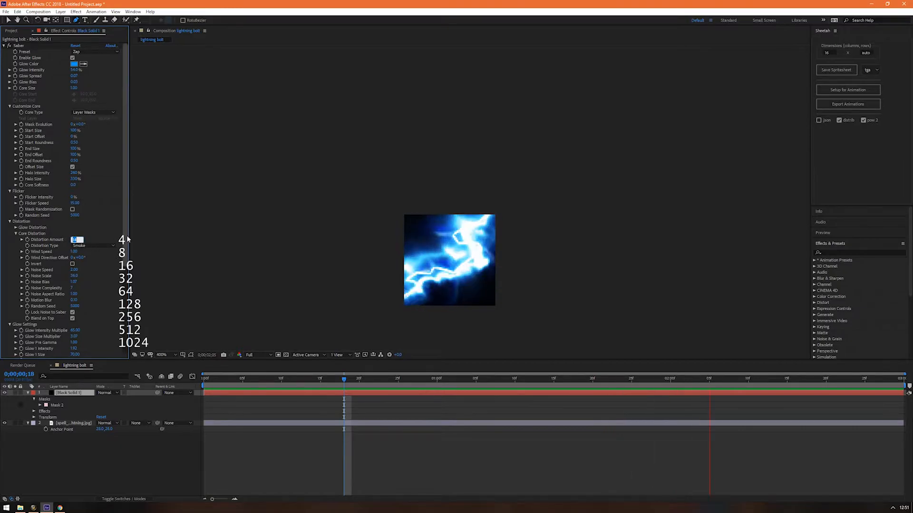
type("5")
key("Return")
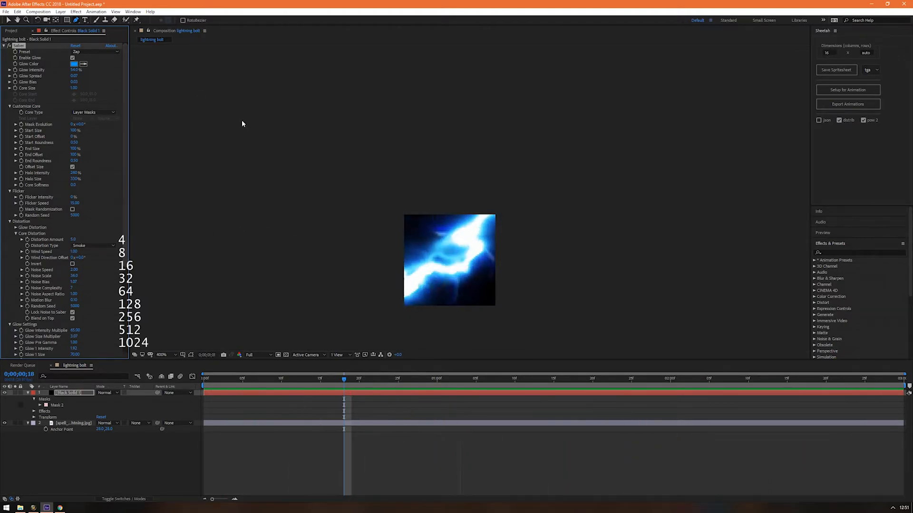
scroll(447, 251, "up", 2)
scroll(499, 257, "down", 2)
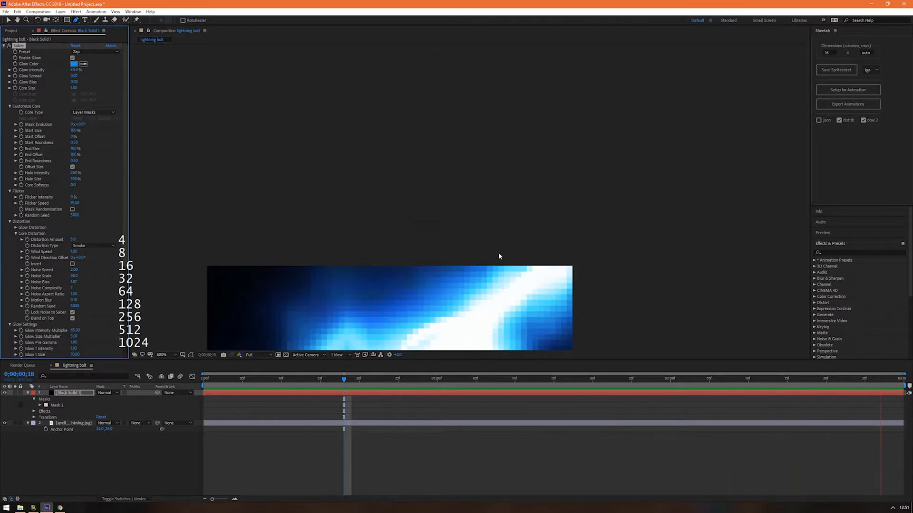
Draw three short branch masks on the black solid forking off the main lightning bolt, and preview the animation
key("space")
scroll(444, 258, "up", 1)
left_click(408, 237)
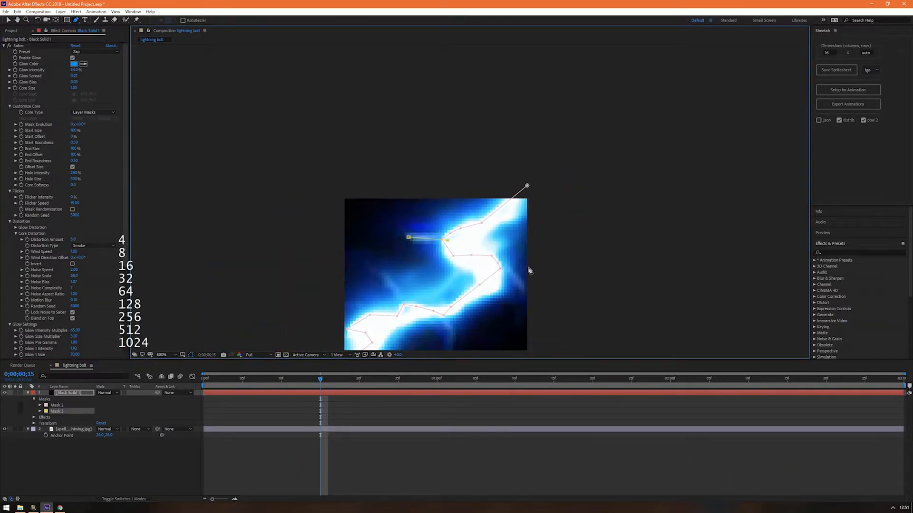
scroll(523, 247, "down", 3)
left_click(29, 58)
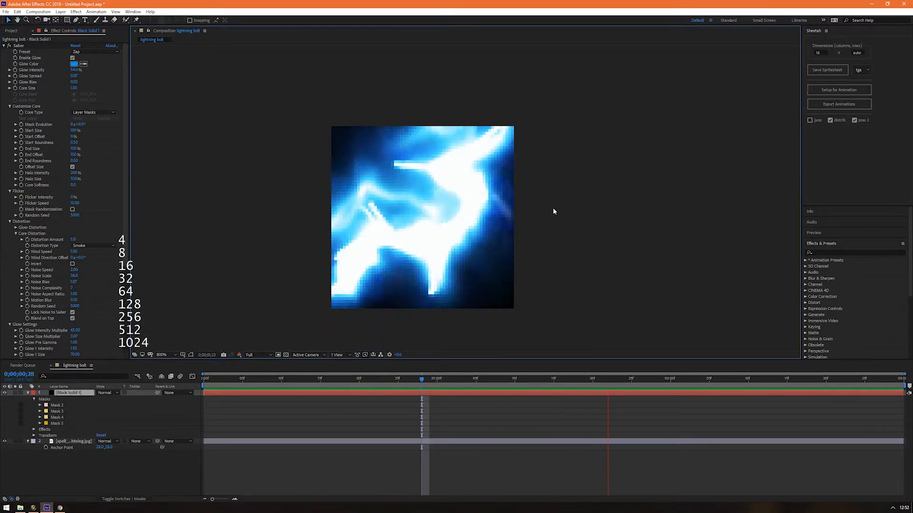
Try a Saber glow intensity of 30% and check the animated icon at small and larger sizes
key("slash")
key("comma")
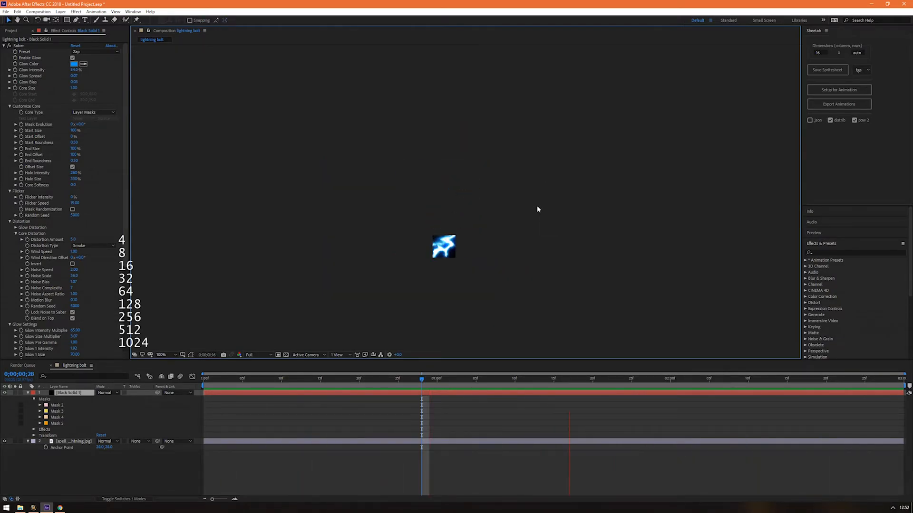
key("period")
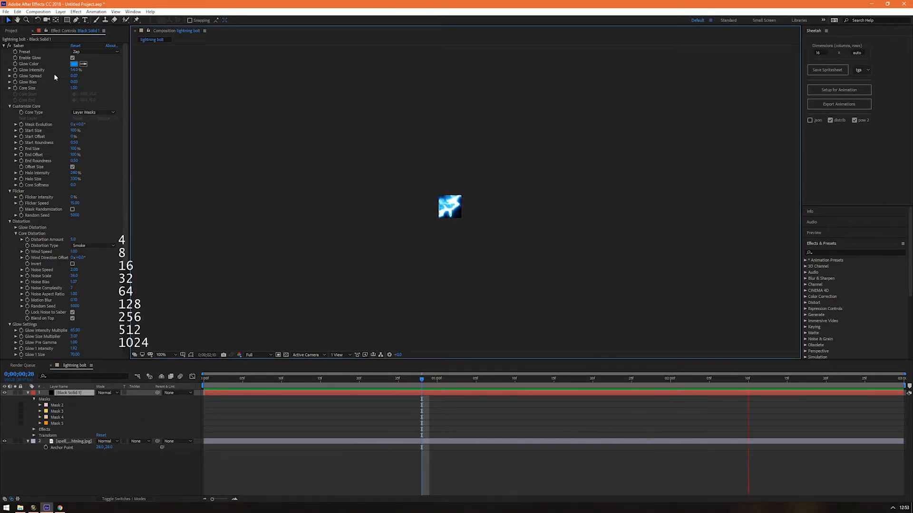
left_click(74, 70)
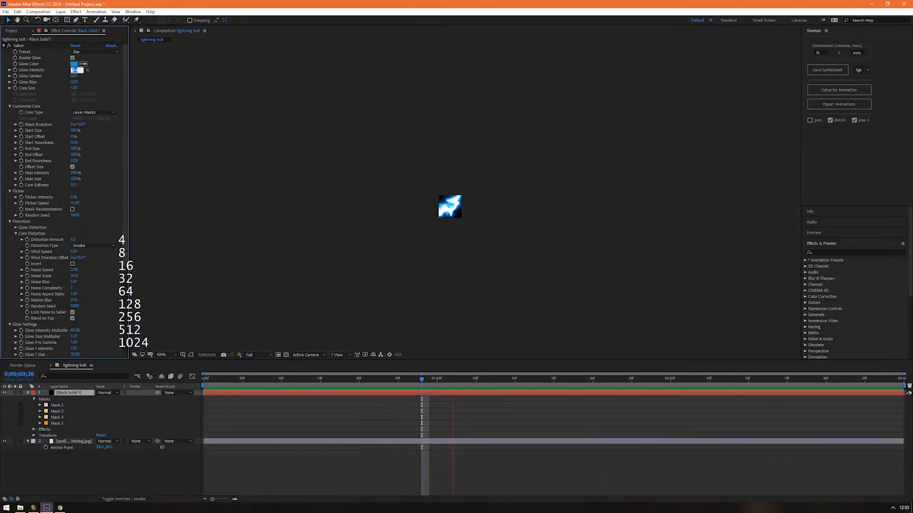
type("30")
key("Return")
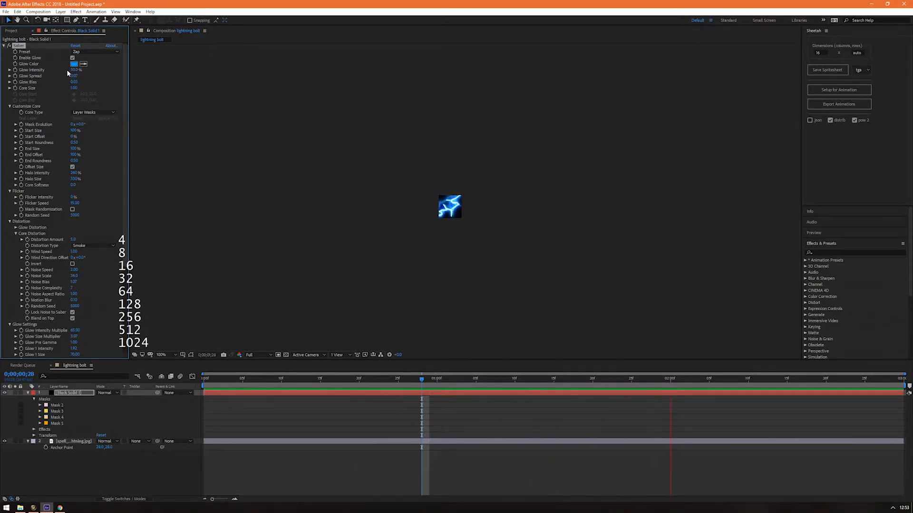
key("period")
key("period")
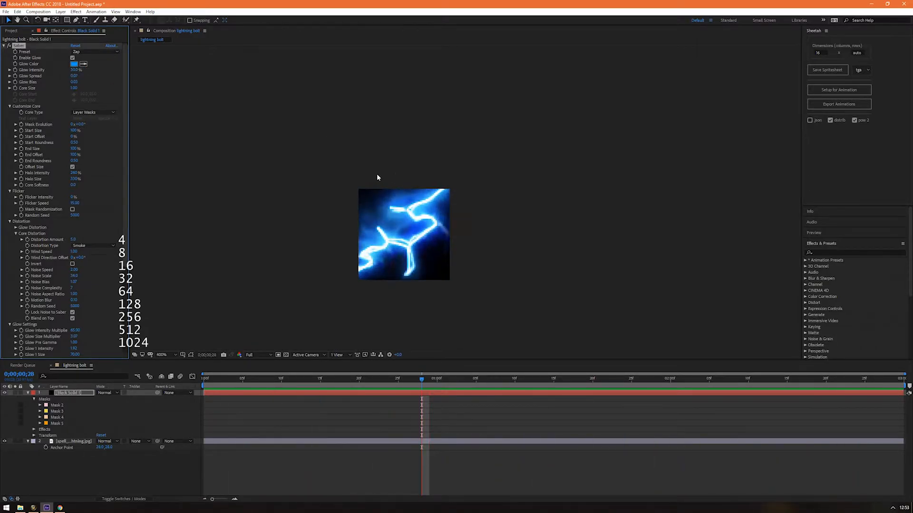
Set the Saber glow intensity to 40%
key("comma")
left_click(74, 70)
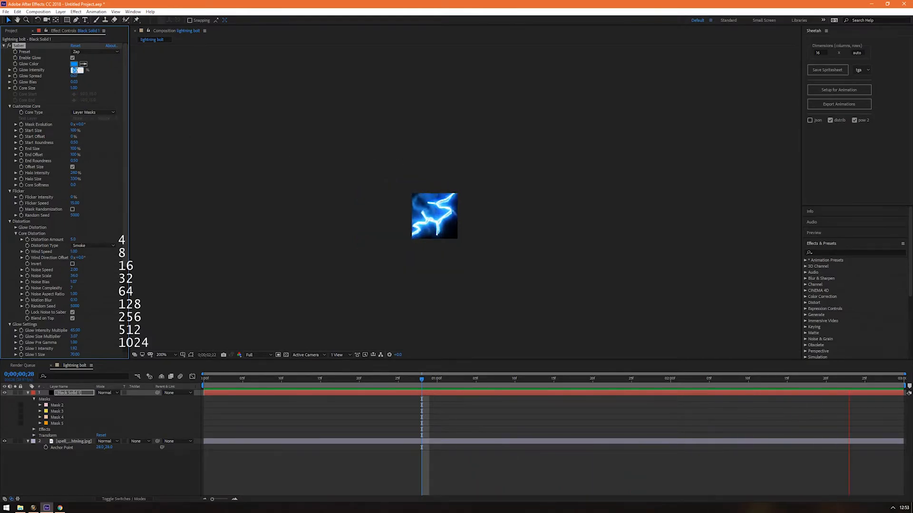
type("400")
key("Return")
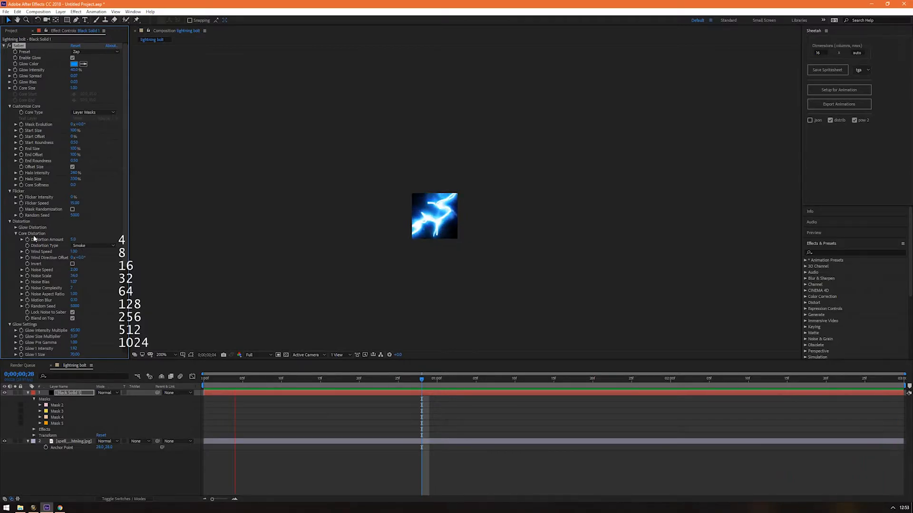
In Saber's glow distortion settings, set the distortion amount to 20 and the wind speed to 0
left_click(15, 228)
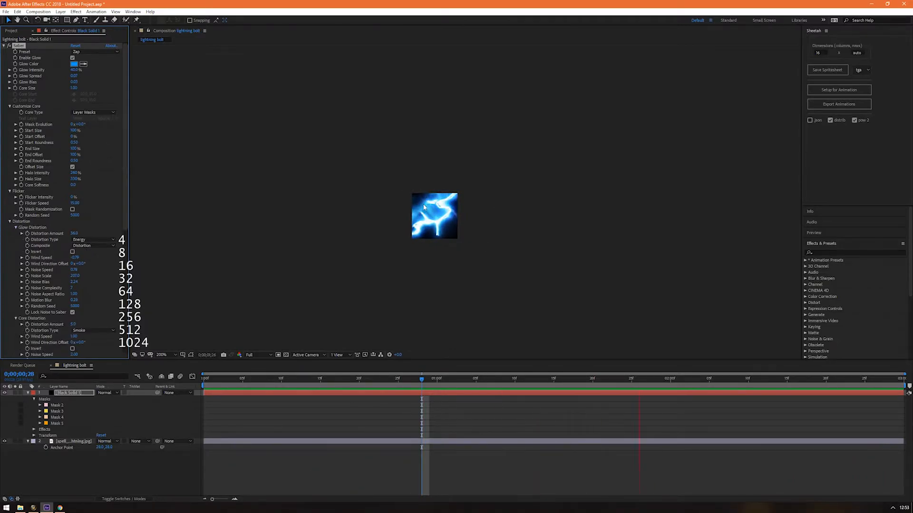
scroll(81, 261, "down", 1)
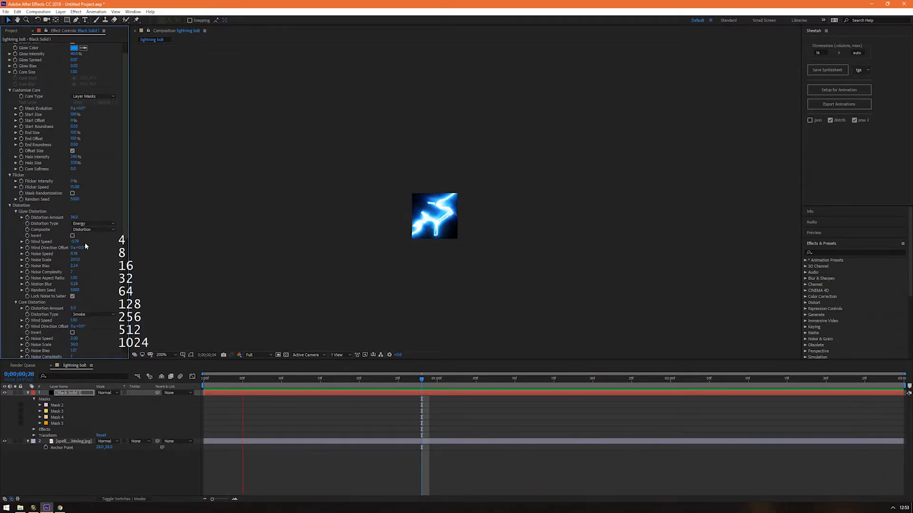
left_click_drag(74, 218, 75, 219)
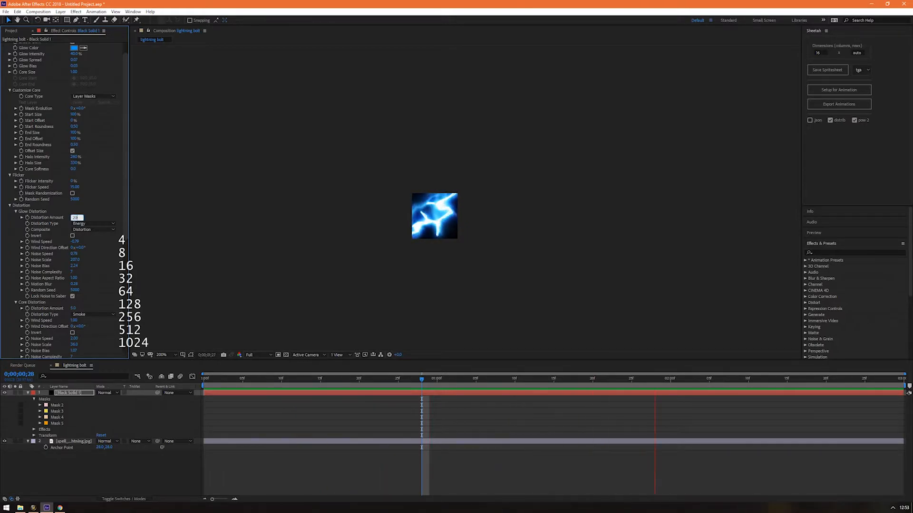
left_click(75, 241)
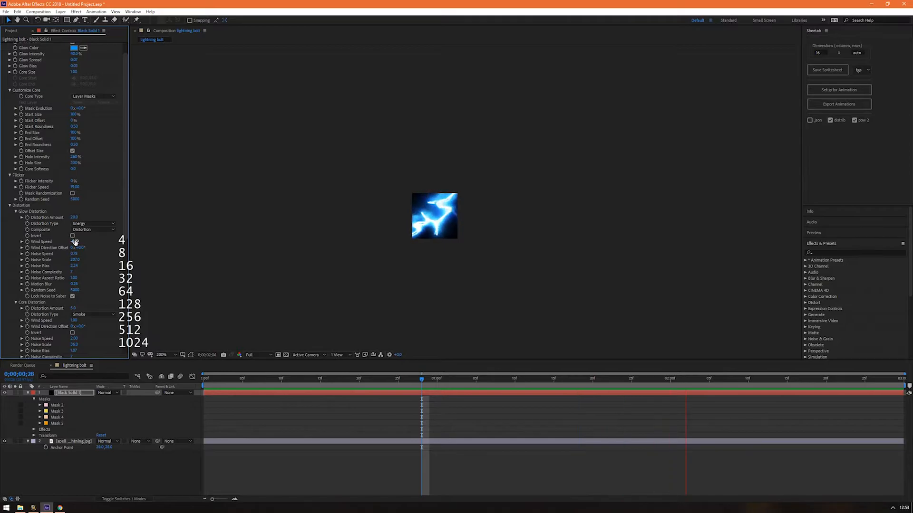
type("0")
key("Return")
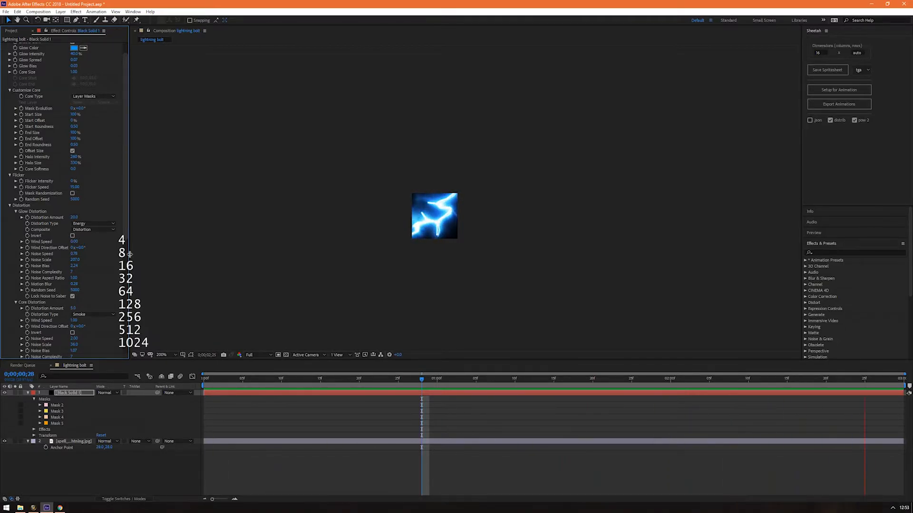
Try Saber glow intensity multipliers of 10 and 30 while the animation previews
scroll(84, 265, "down", 2)
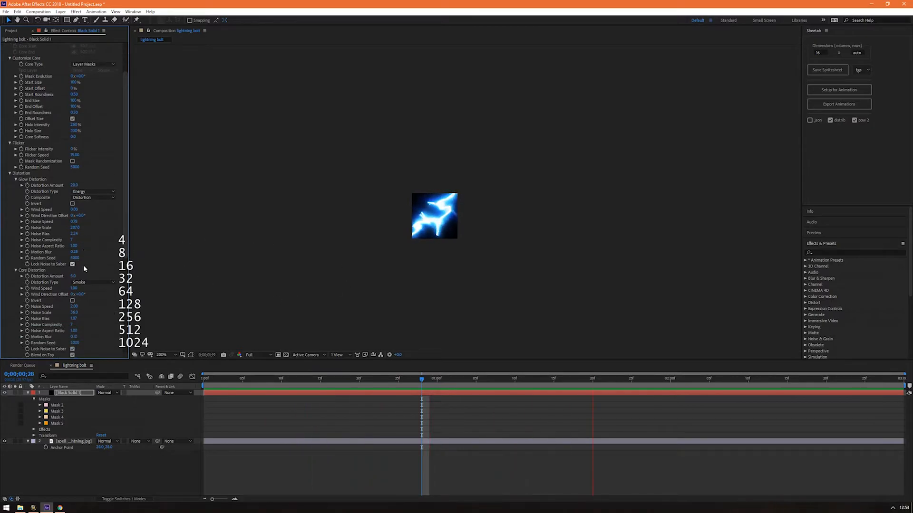
scroll(83, 264, "down", 8)
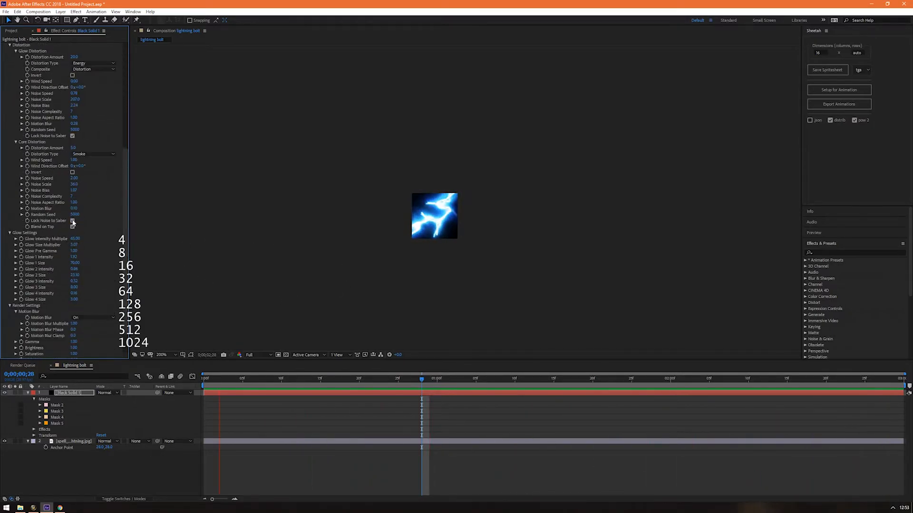
left_click(76, 239)
type("10")
key("Return")
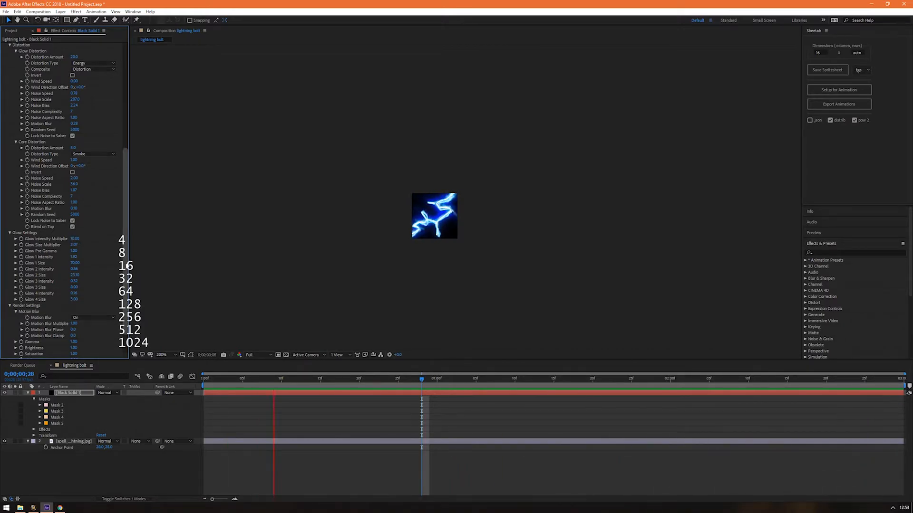
left_click(74, 238)
type("30")
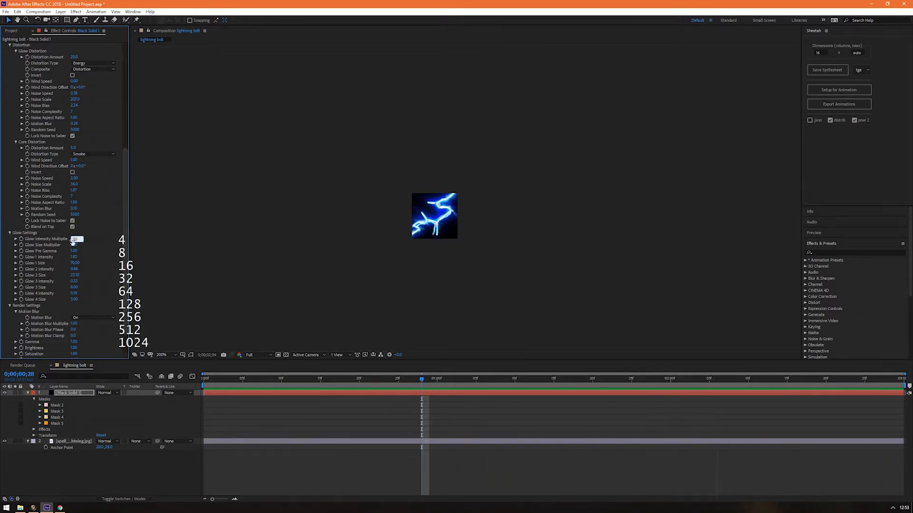
key("Return")
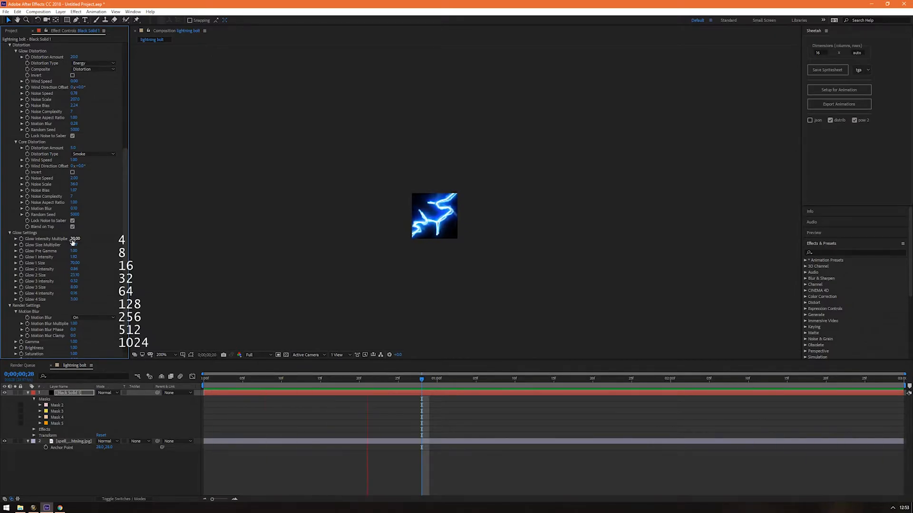
Set the Saber glow size multiplier to 1
left_click(75, 245)
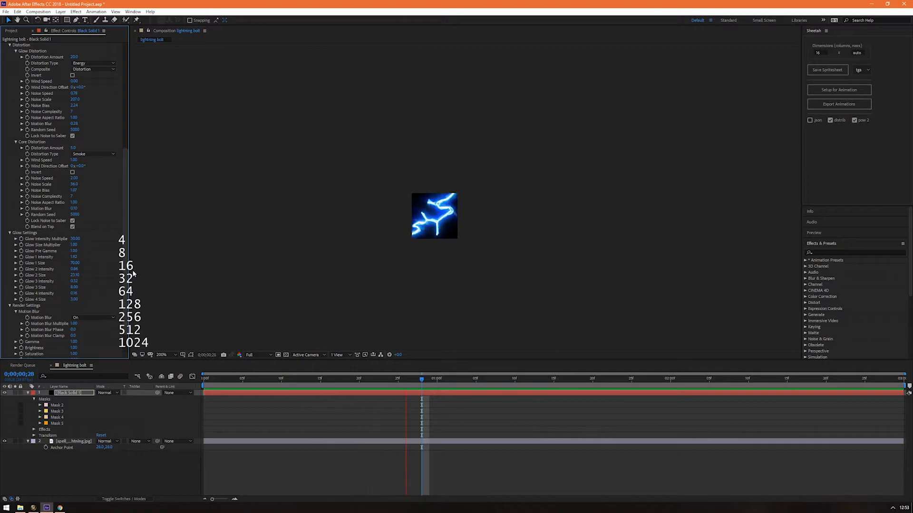
type("1")
key("Return")
Try a Saber glow intensity multiplier of 100, and settle on 50
left_click(76, 240)
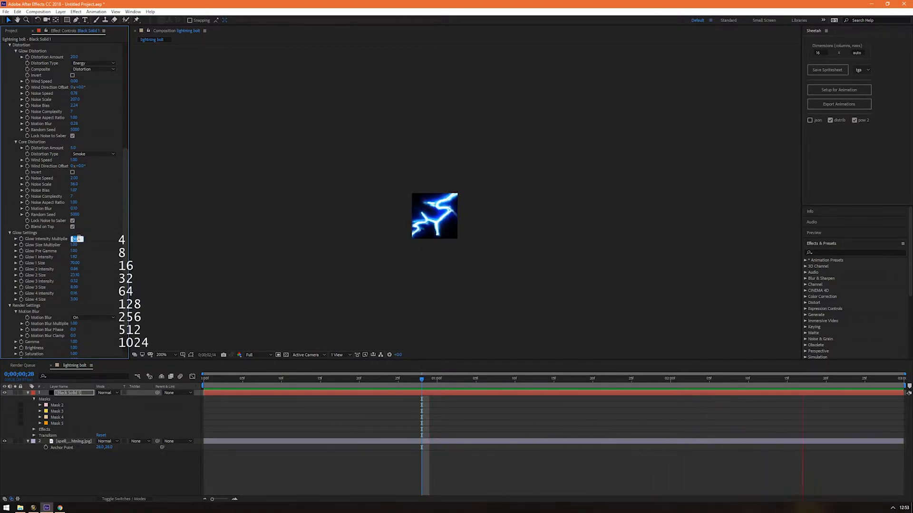
type("100")
key("Return")
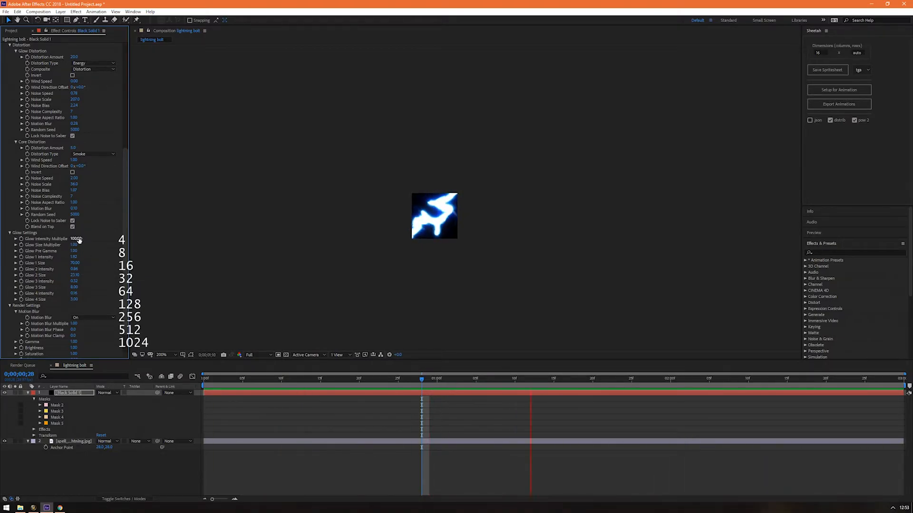
left_click(76, 239)
type("50")
key("Return")
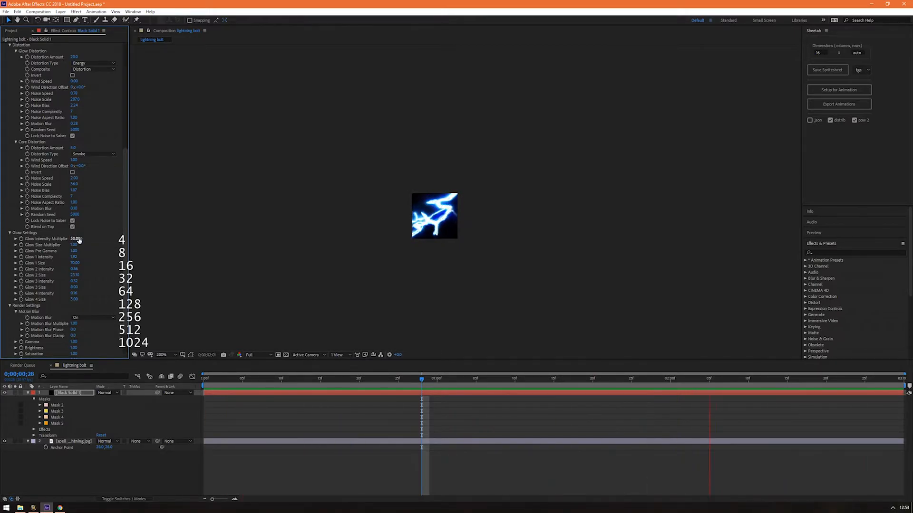
Examine the previewed lightning icon at magnifications between 50% and 400%
key("period")
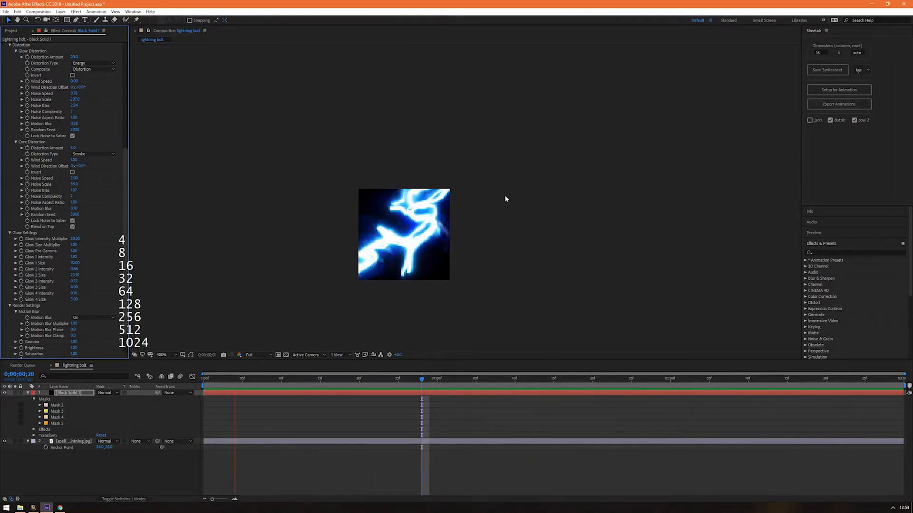
scroll(505, 197, "down", 2)
left_click_drag(526, 184, 514, 211)
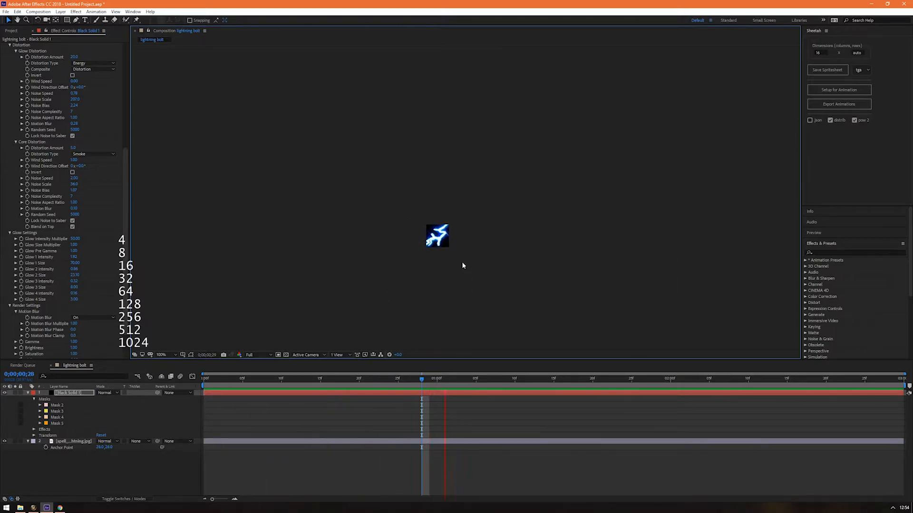
scroll(530, 198, "down", 1)
left_click_drag(531, 197, 527, 226)
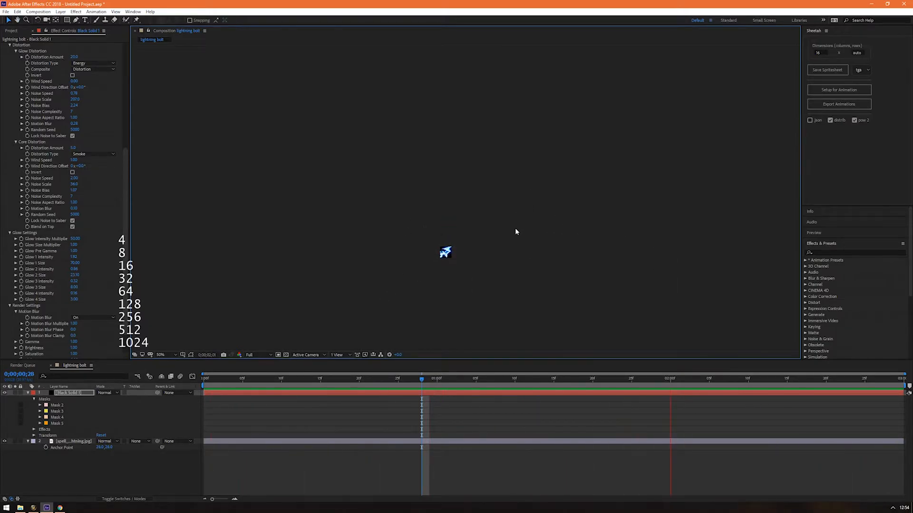
scroll(483, 258, "up", 4)
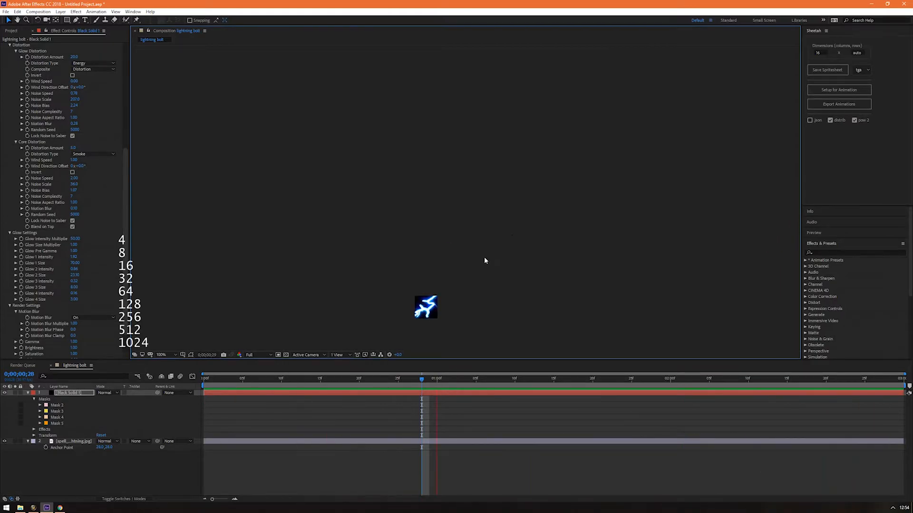
scroll(430, 240, "up", 2)
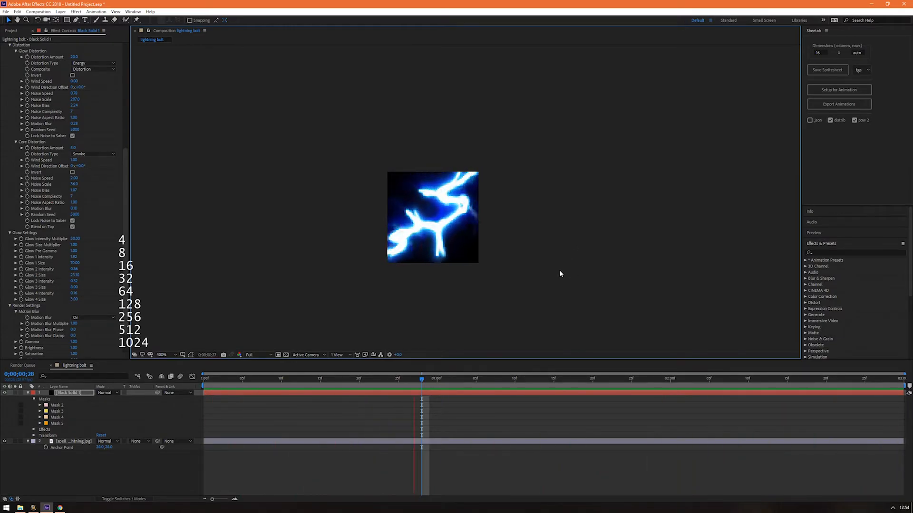
Stop the preview and rename the black solid layer to Lightning
key("space")
left_click(389, 394)
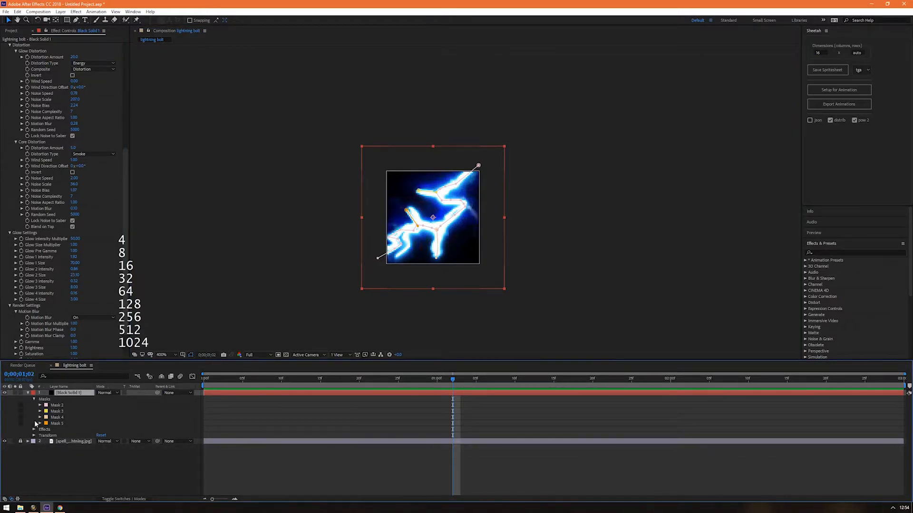
left_click(27, 393)
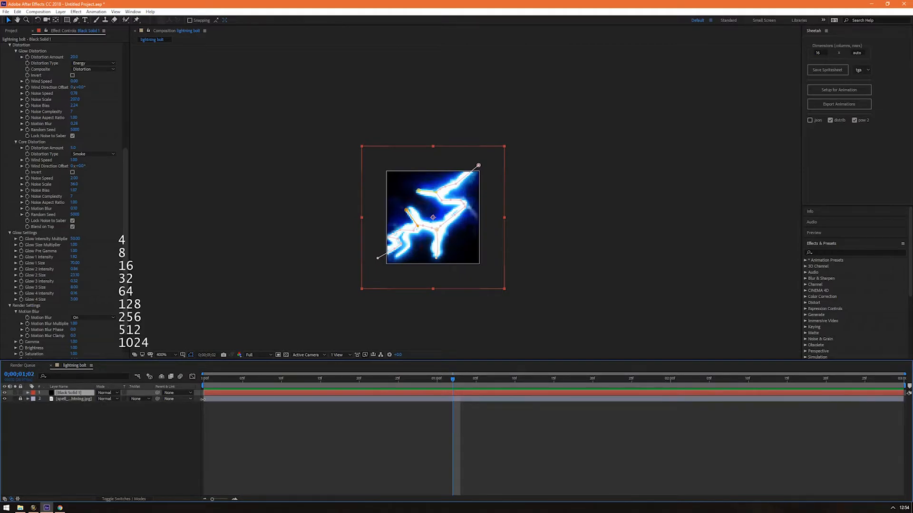
double_click(65, 394)
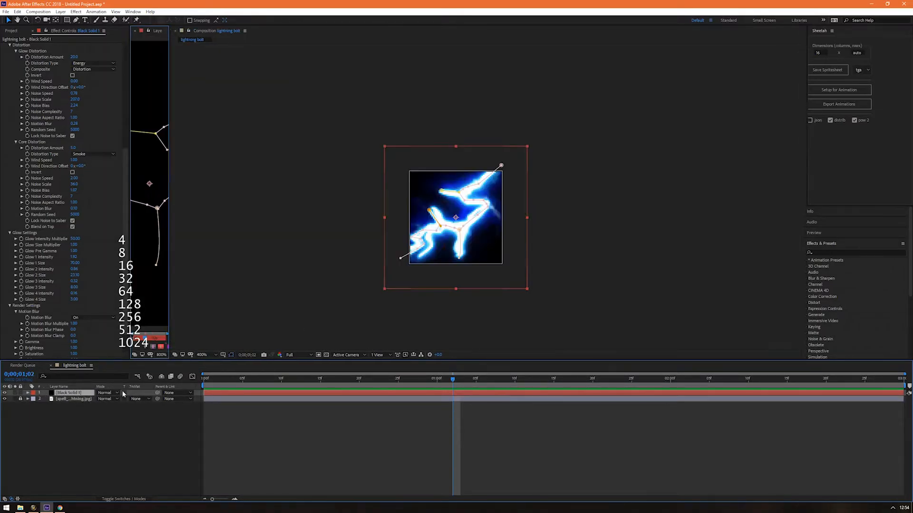
right_click(76, 393)
left_click(134, 30)
left_click(135, 31)
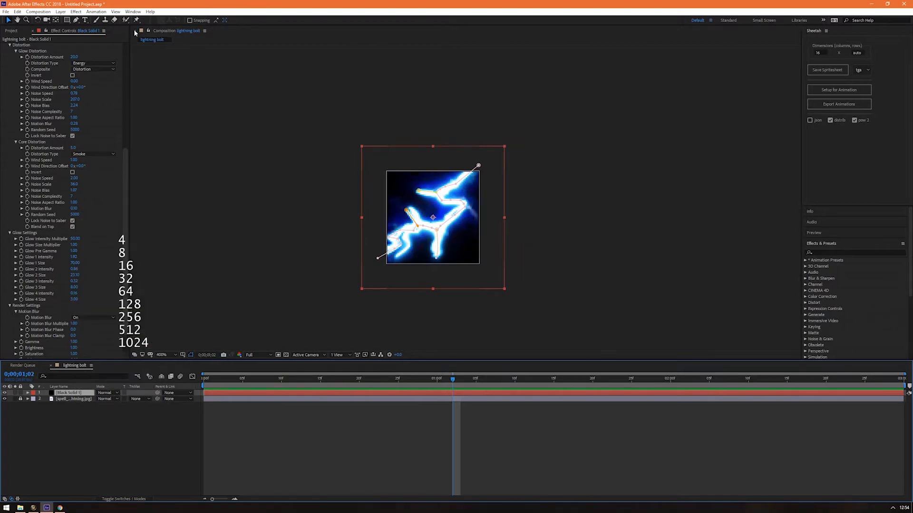
right_click(80, 394)
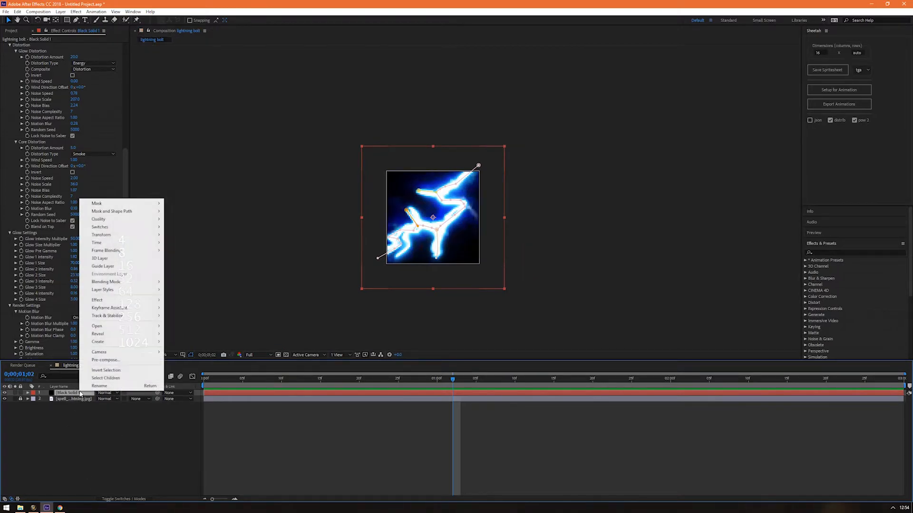
left_click(123, 385)
type("Ligh")
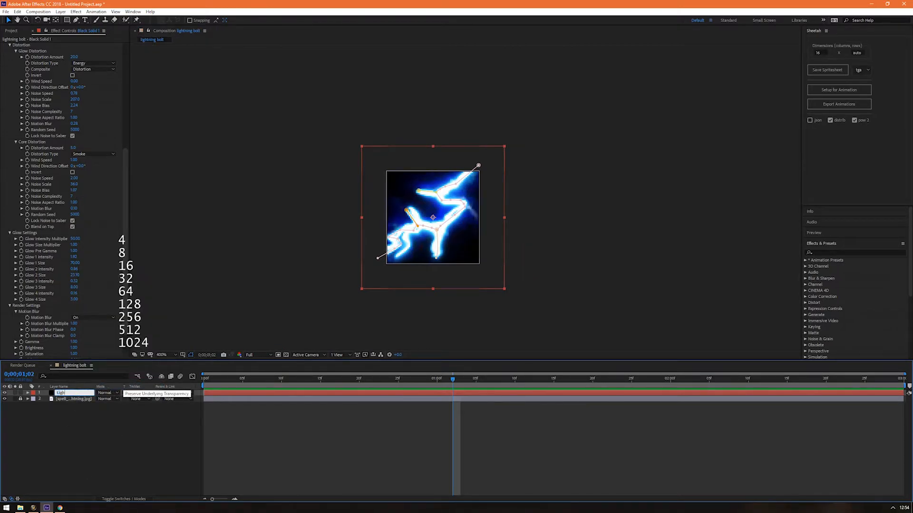
key("Return")
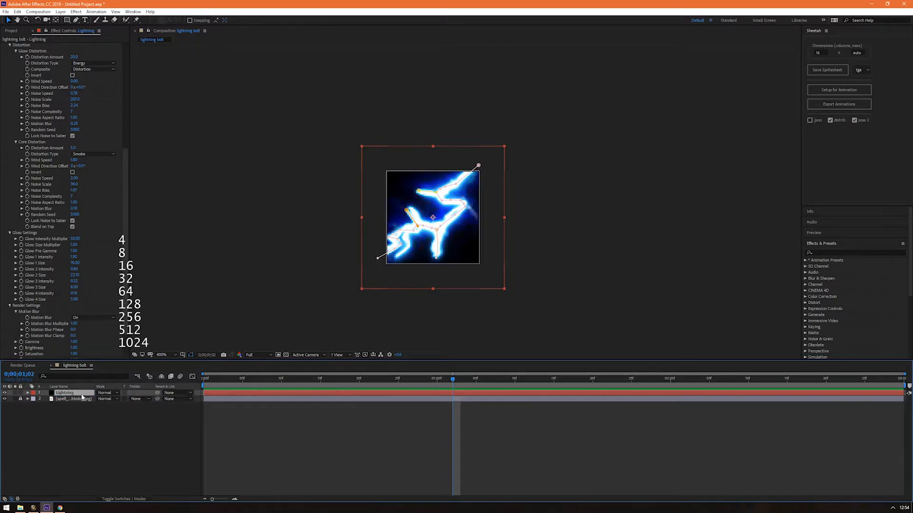
Duplicate the Lightning layer and slide the copy along the timeline so it starts at 0;00;02;29
key("ctrl+d")
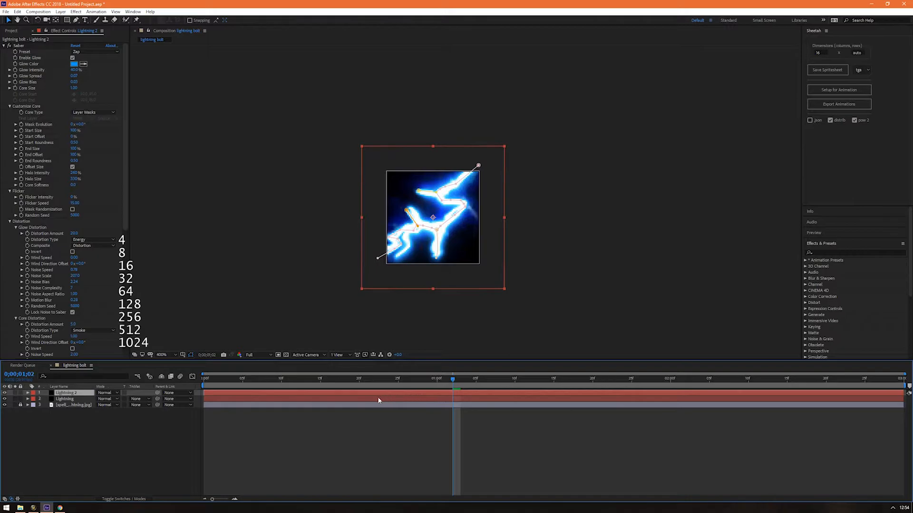
left_click_drag(212, 393, 907, 396)
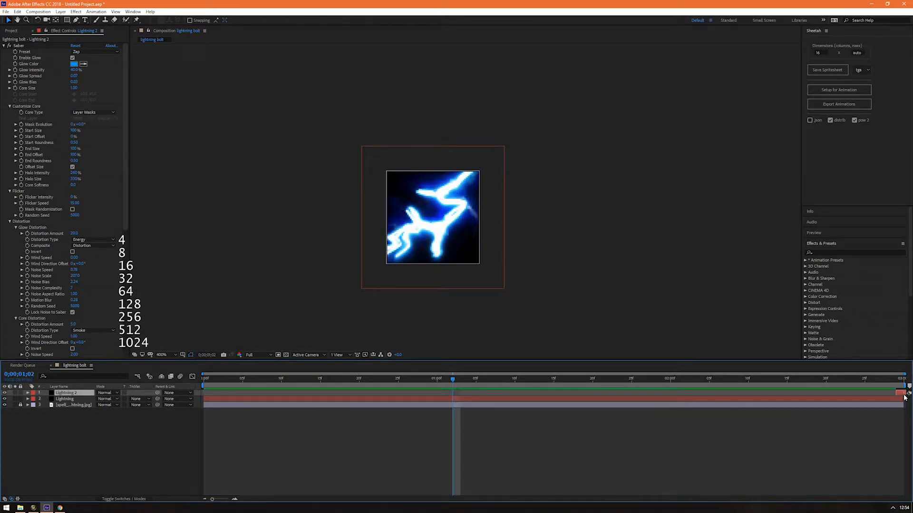
Compare the last and first frames of the composition, switching the original Lightning layer's visibility off and on
key("space")
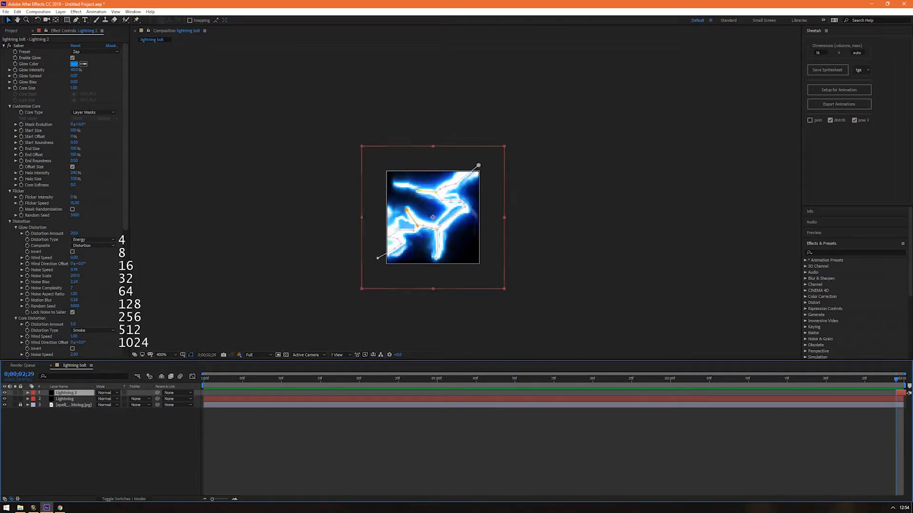
left_click_drag(896, 379, 201, 397)
left_click(5, 399)
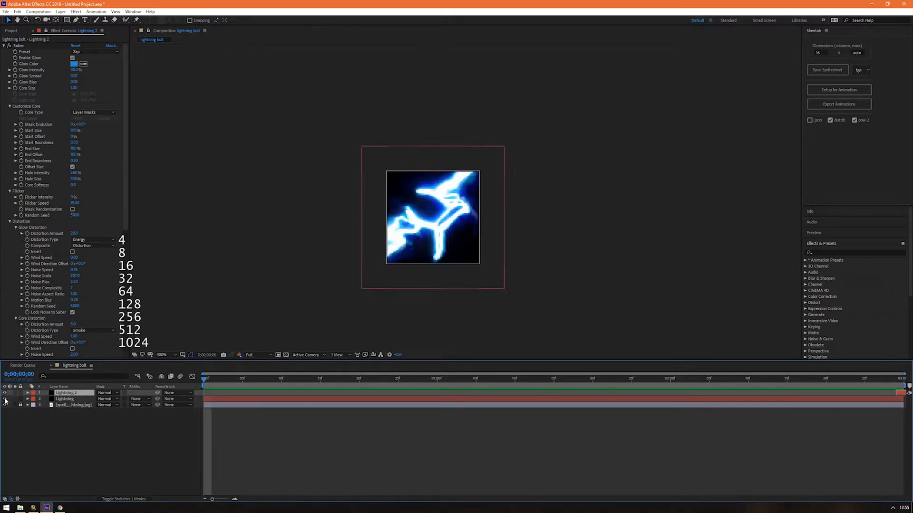
left_click(5, 399)
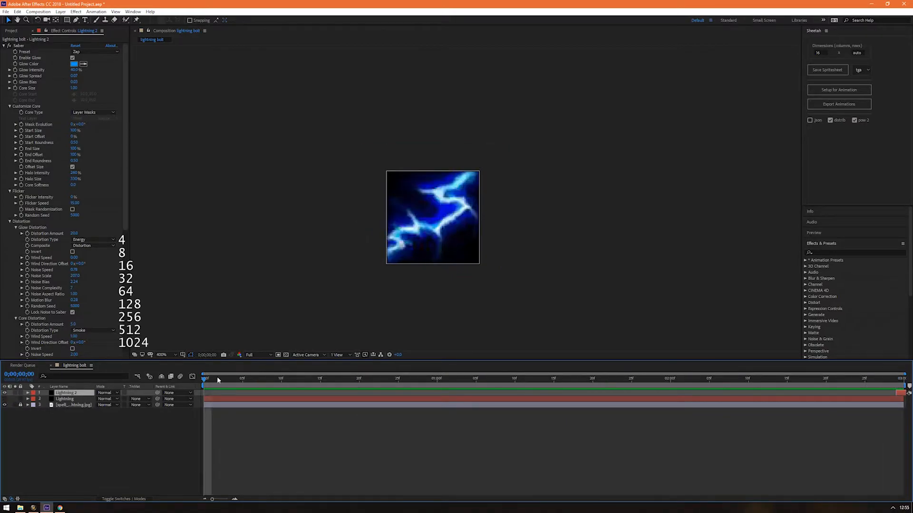
left_click(5, 399)
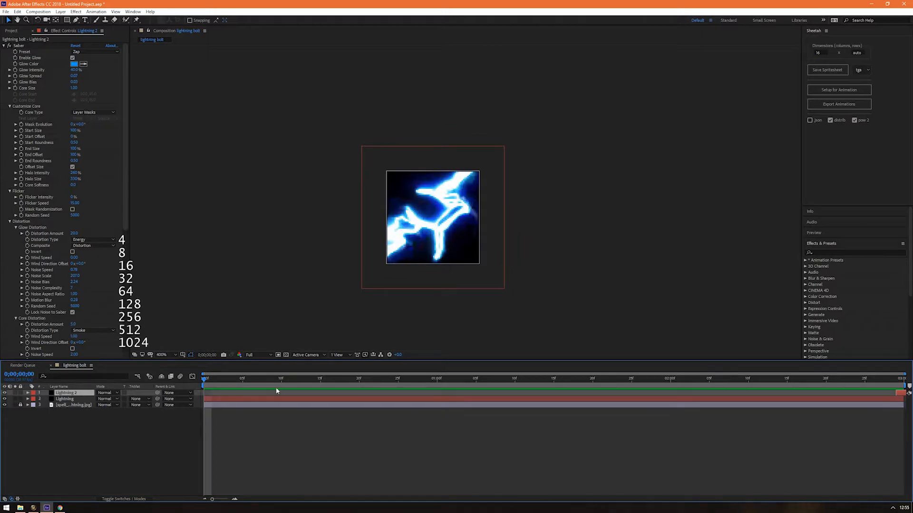
Extend the start of the Lightning 2 layer back to the composition's beginning and scrub through to the last frame
left_click_drag(862, 393, 163, 400)
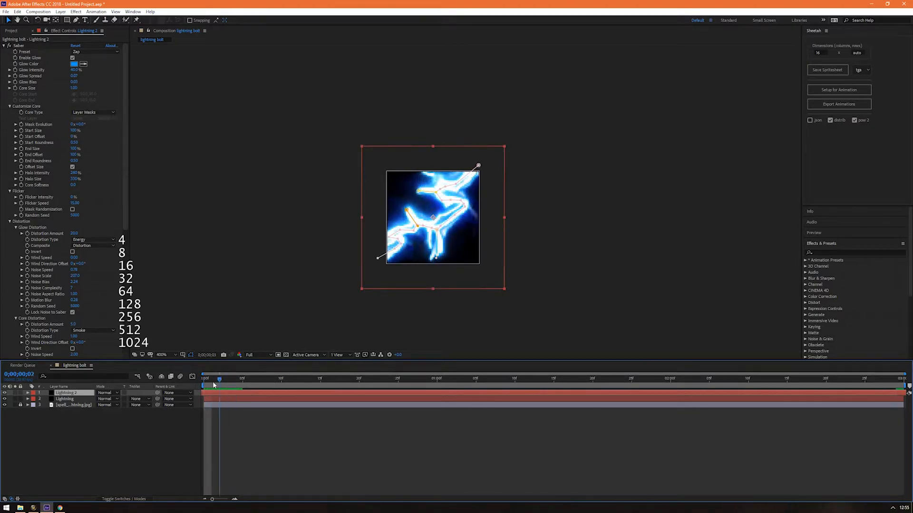
left_click(66, 399)
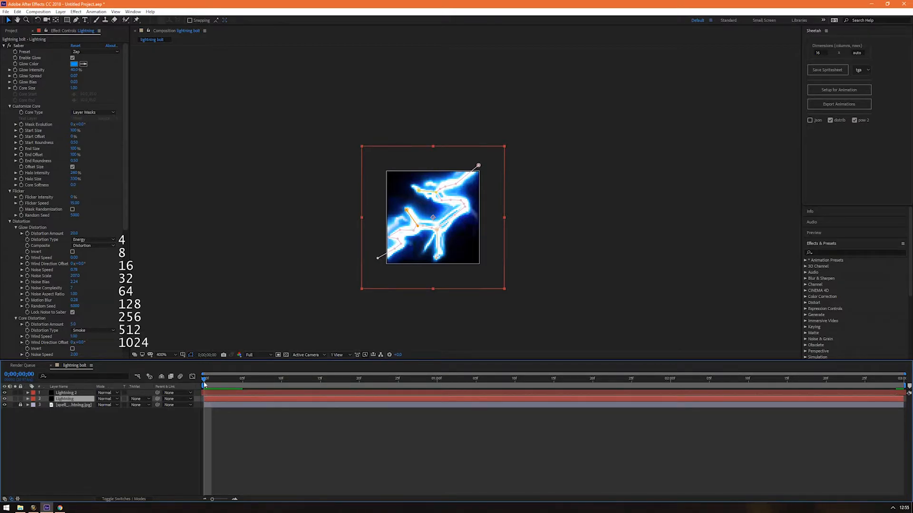
left_click_drag(341, 380, 897, 400)
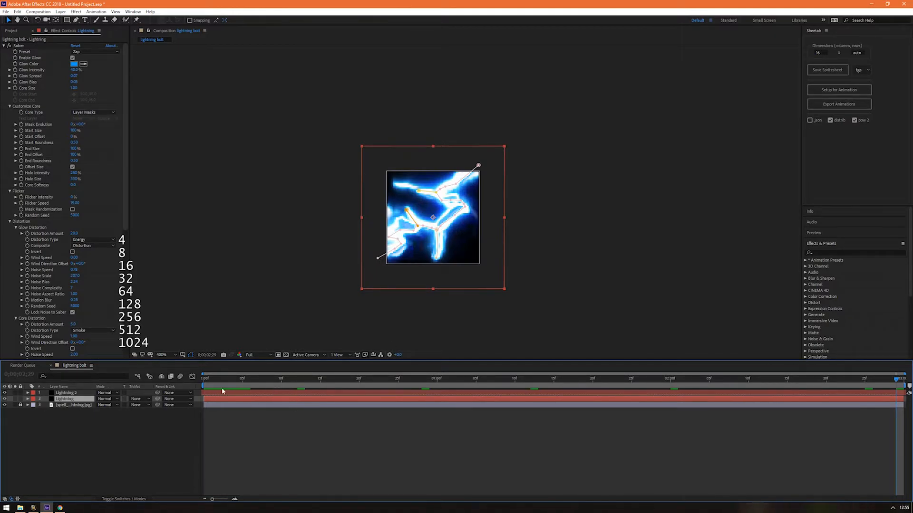
Set a 0% opacity keyframe on the Lightning 2 layer at the first frame
left_click(72, 393)
key("t")
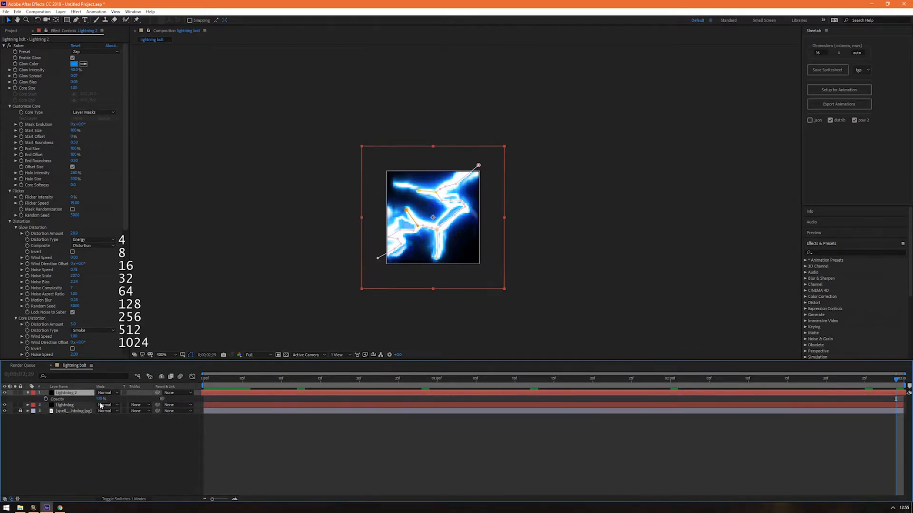
key("Home")
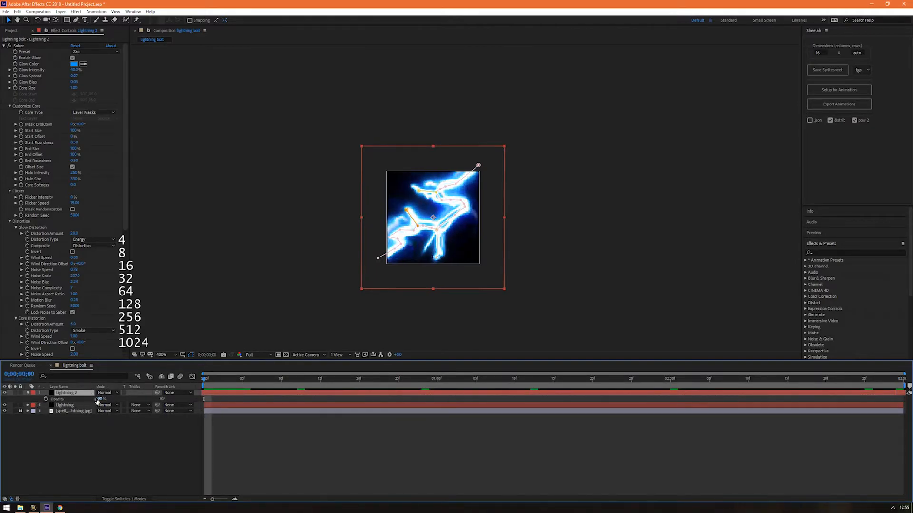
left_click(46, 399)
left_click(101, 399)
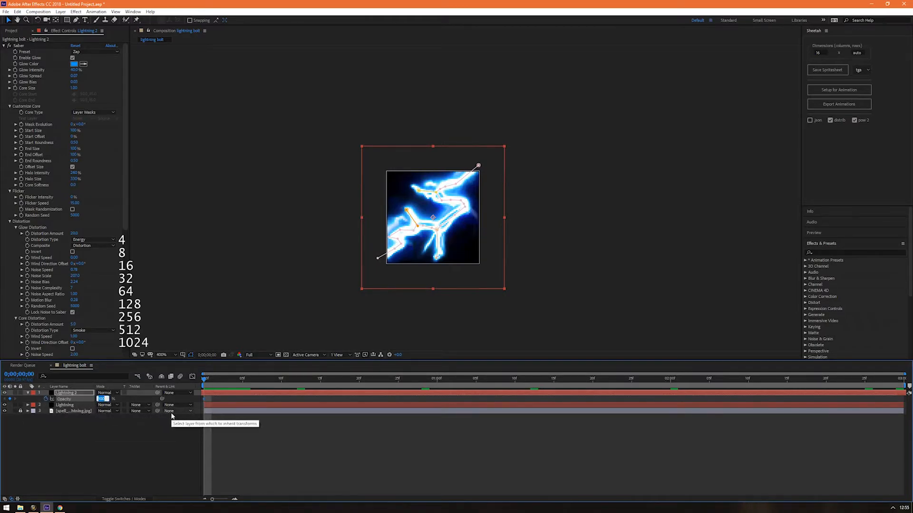
type("0")
key("Return")
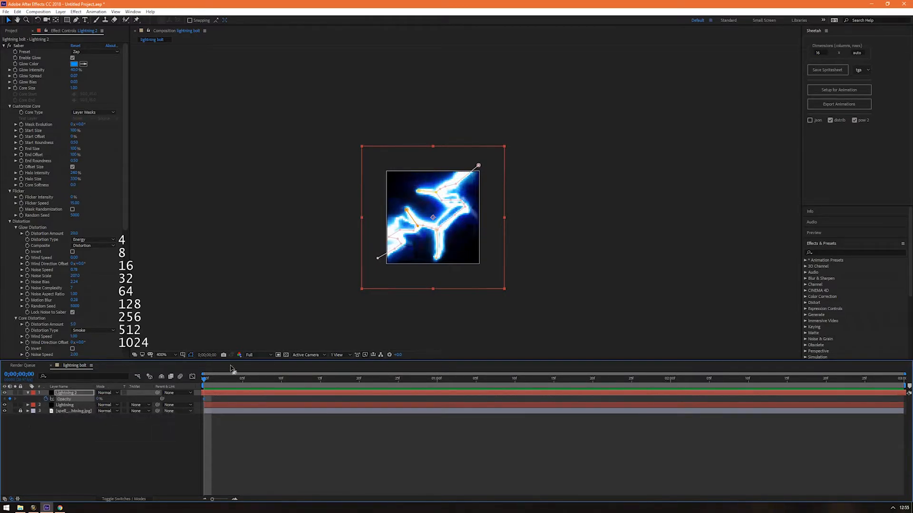
Set Lightning 2's opacity to 100% at 0;00;02;29 and briefly preview the fade-in
left_click(82, 405)
key("space")
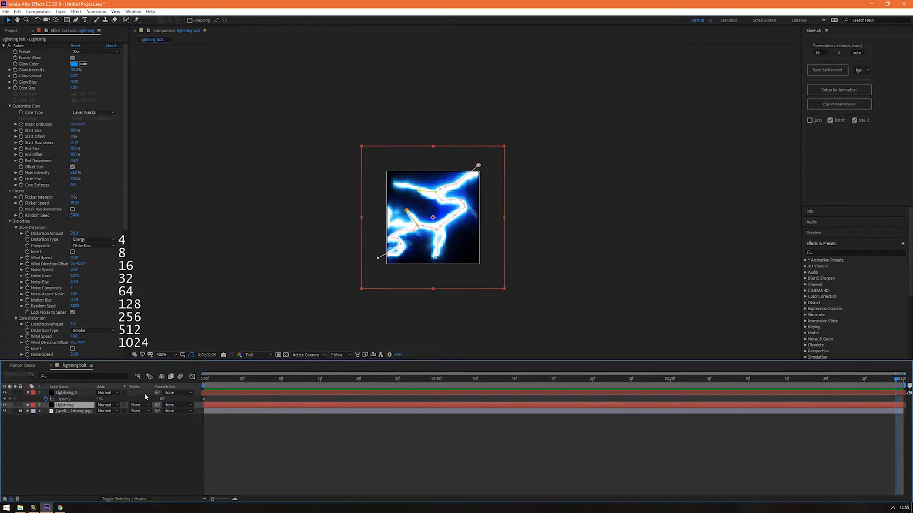
left_click(100, 399)
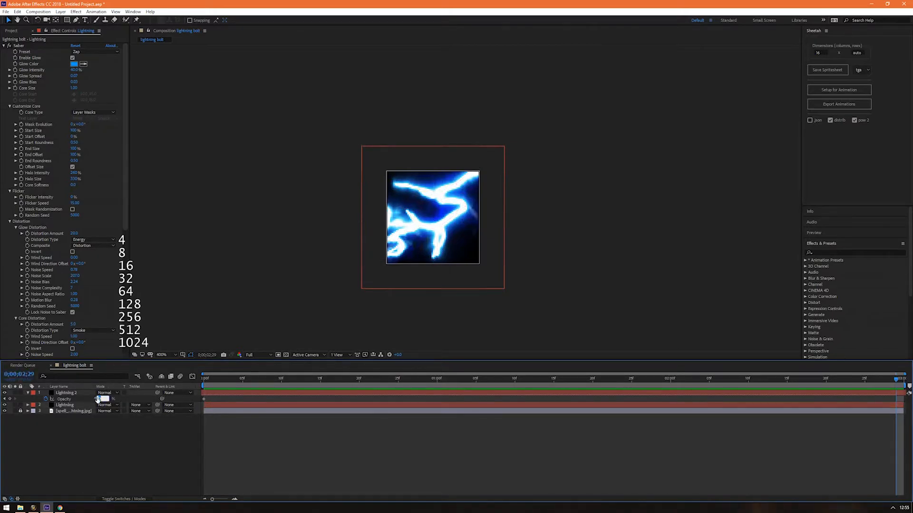
key("Return")
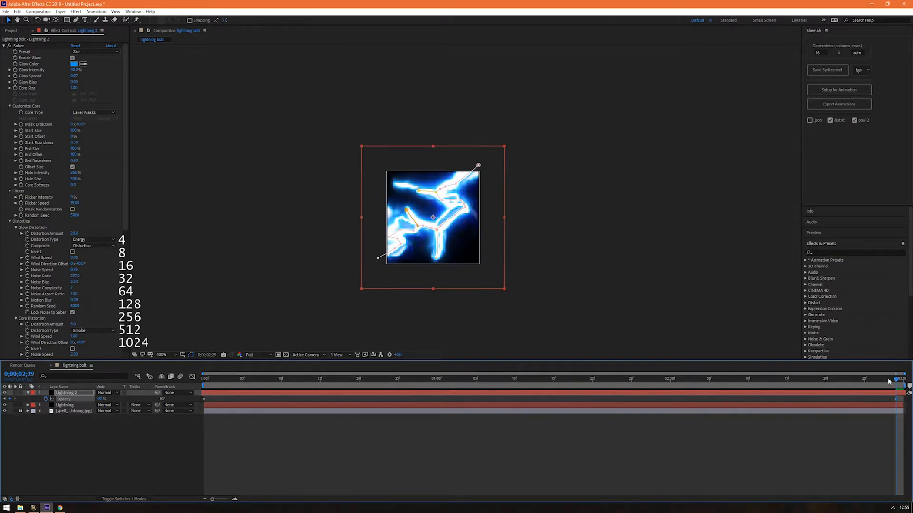
key("space")
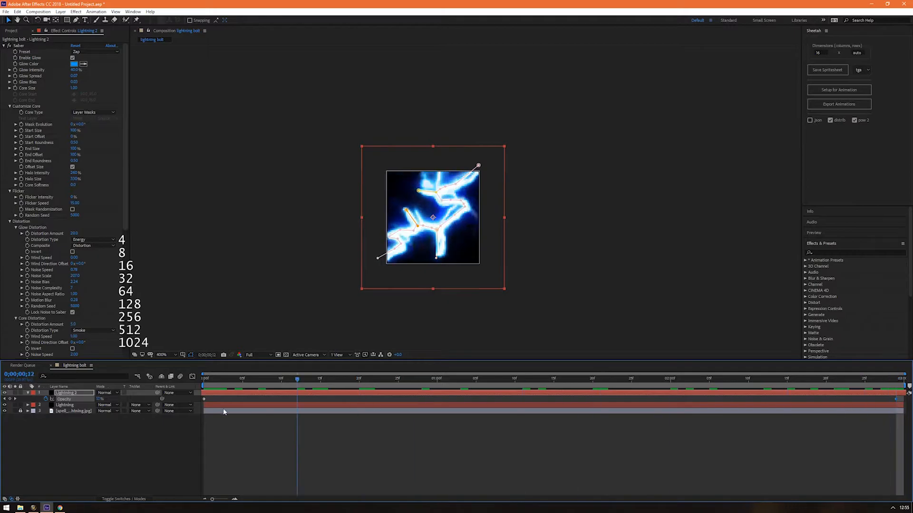
key("space")
Keyframe the original Lightning layer's opacity from 100% at the first frame to 0% at 0;00;02;29
left_click(67, 406)
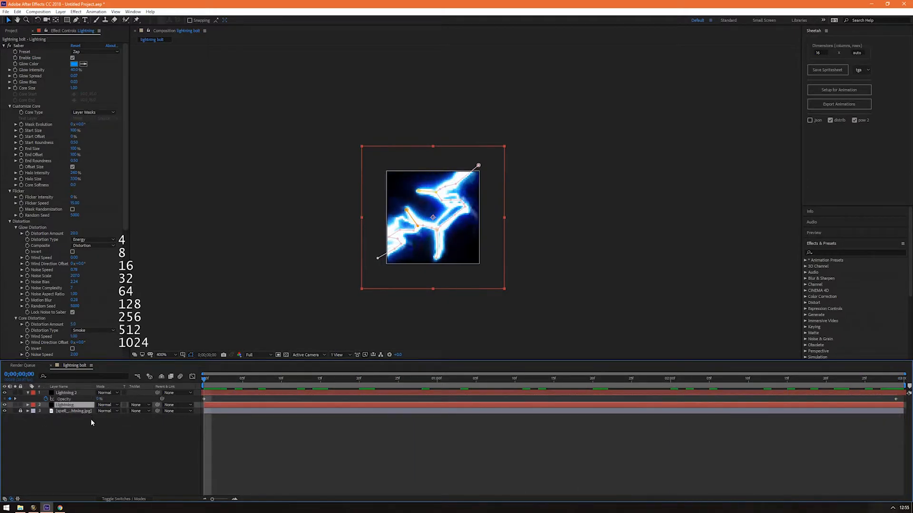
key("t")
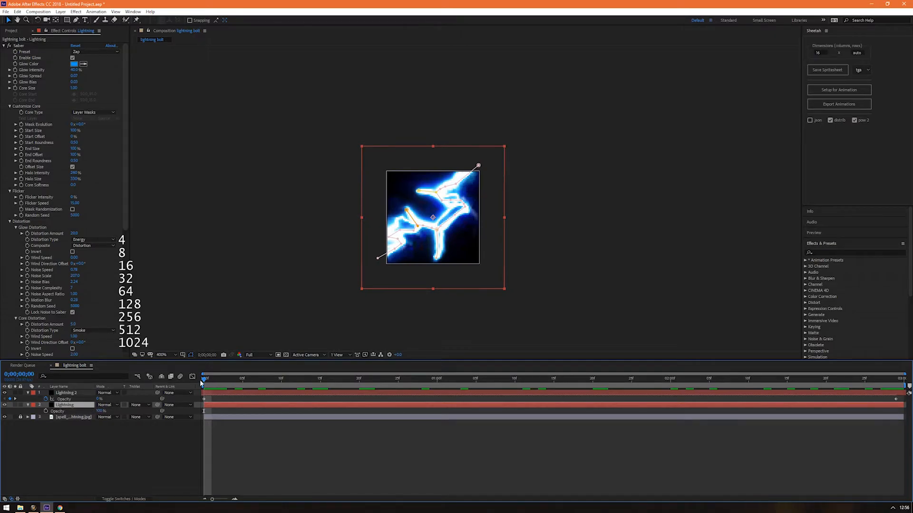
key("End")
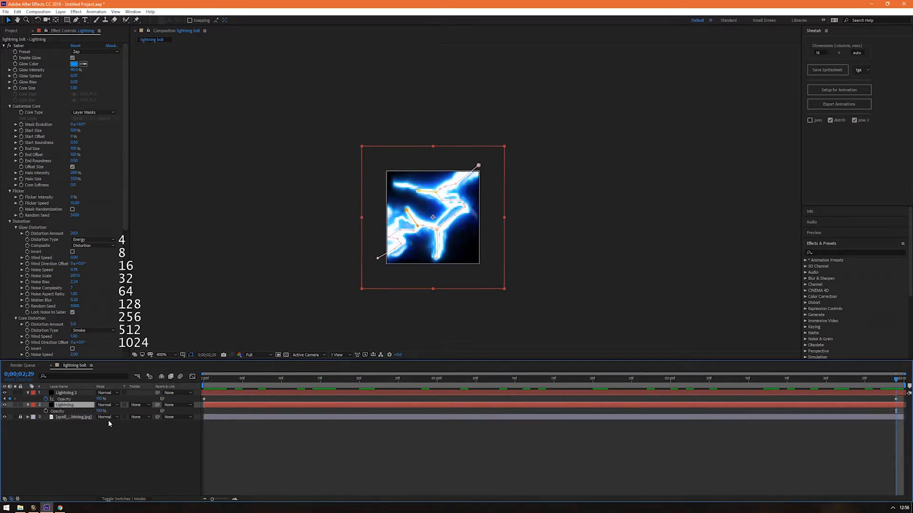
left_click(46, 410)
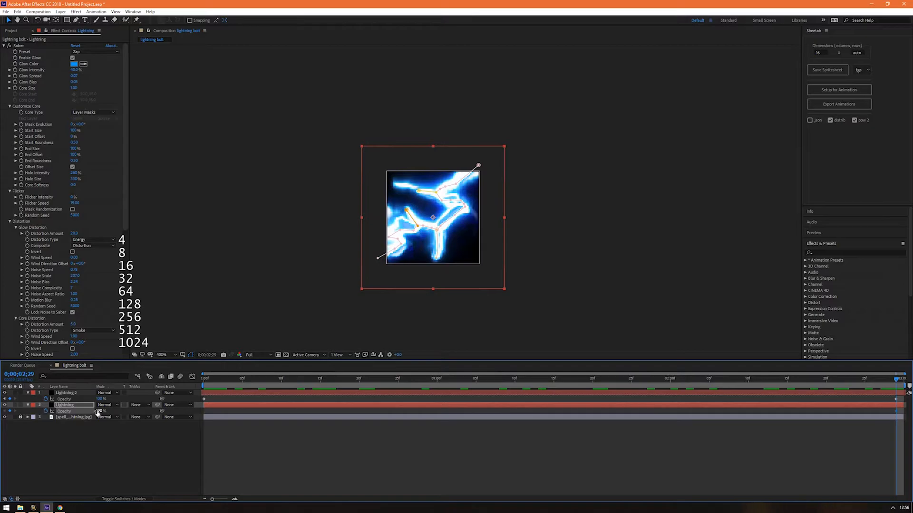
key("Home")
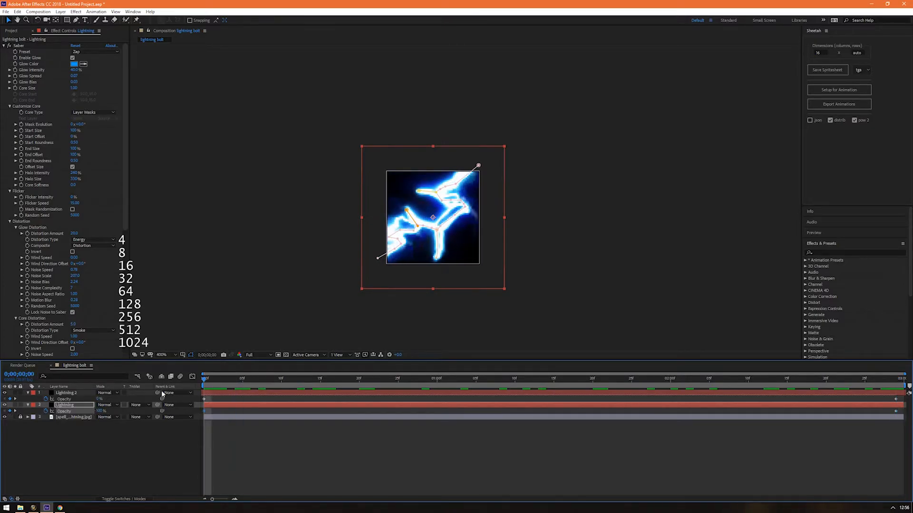
left_click_drag(202, 378, 895, 380)
type("0")
key("Return")
Preview the crossfade between the two lightning layers
left_click(656, 284)
key("space")
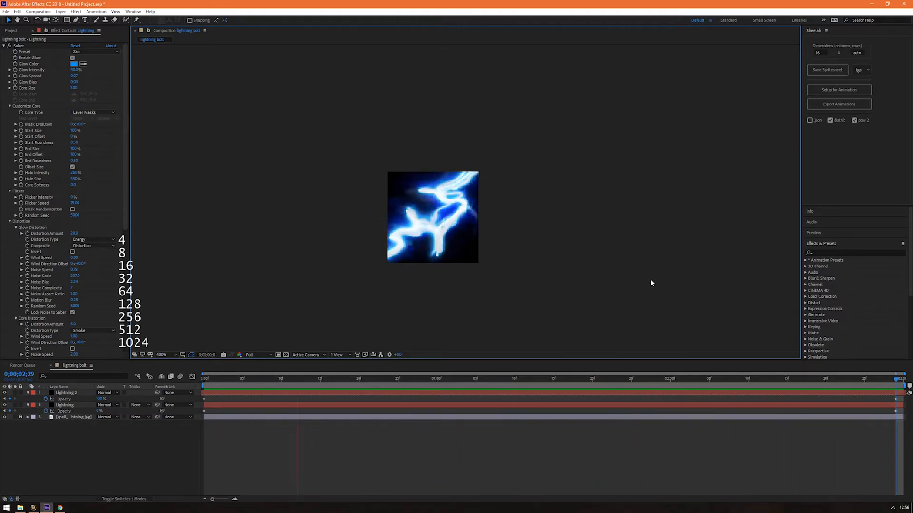
key("space")
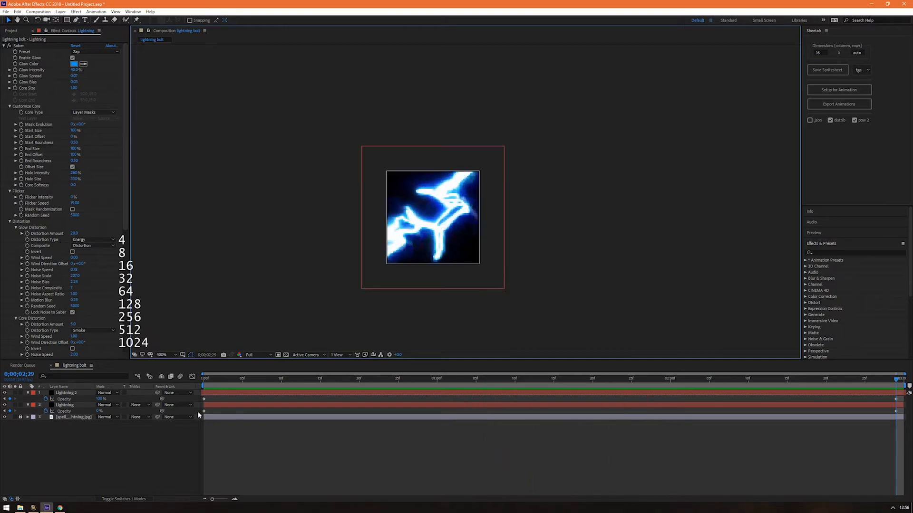
Move Lightning 2's 0% opacity keyframe to 0;00;02;20 and Lightning's 100% keyframe to about 0;00;02;15
left_click(795, 379)
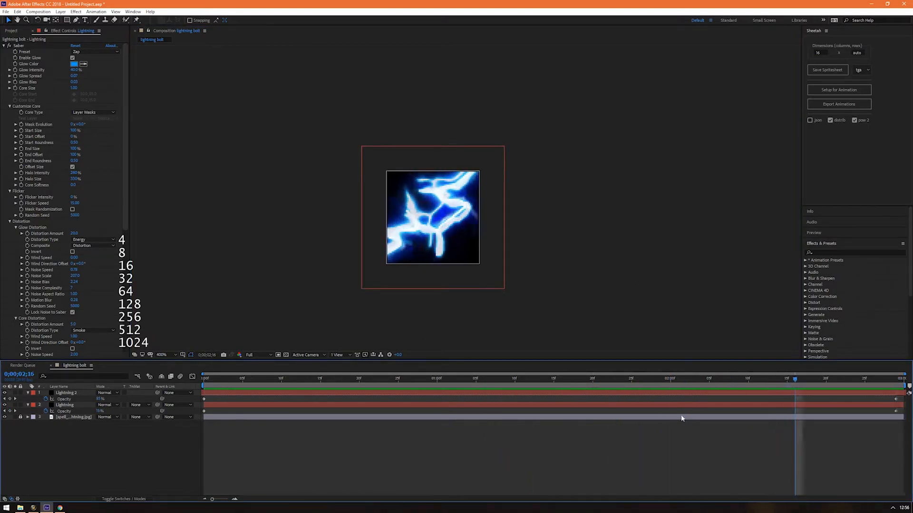
left_click_drag(205, 400, 829, 409)
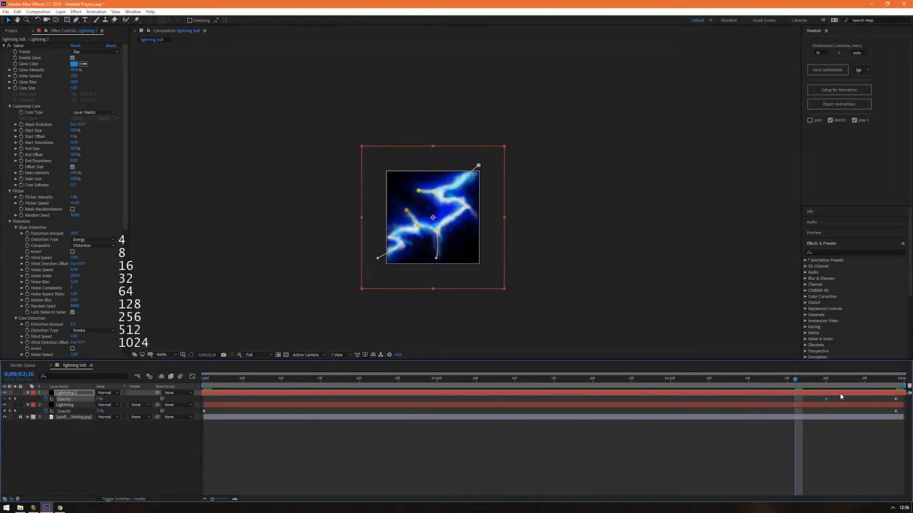
left_click_drag(795, 380, 828, 391)
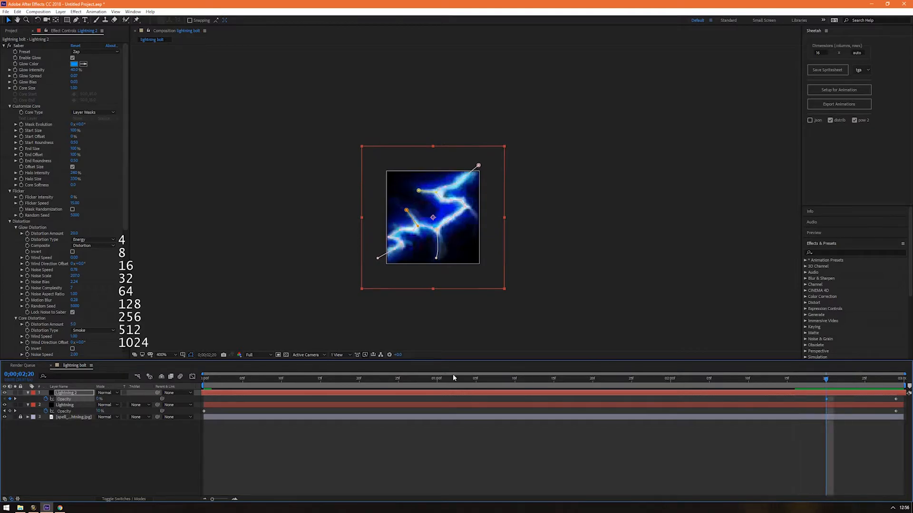
left_click_drag(205, 413, 791, 408)
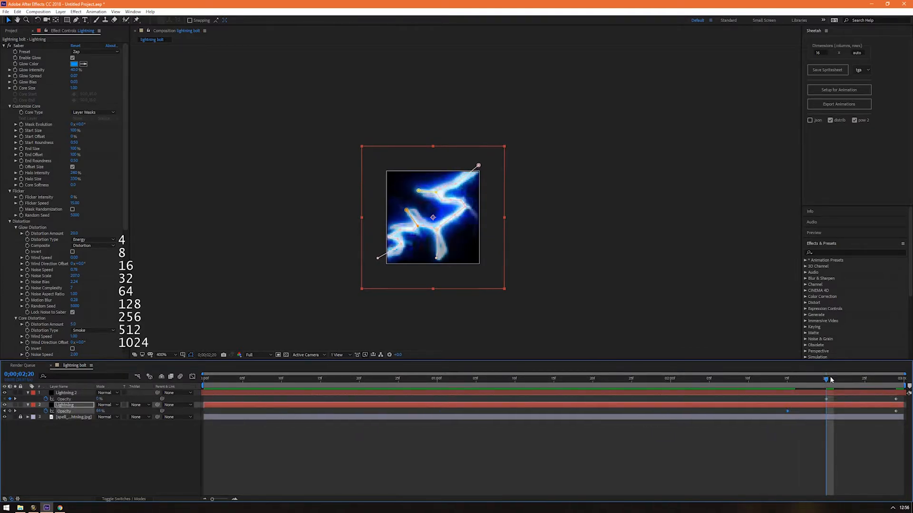
Move Lightning's 100% opacity keyframe to 0;00;02;20 and Lightning 2's 0% opacity keyframe to 0;00;02;15
left_click(755, 383)
key("space")
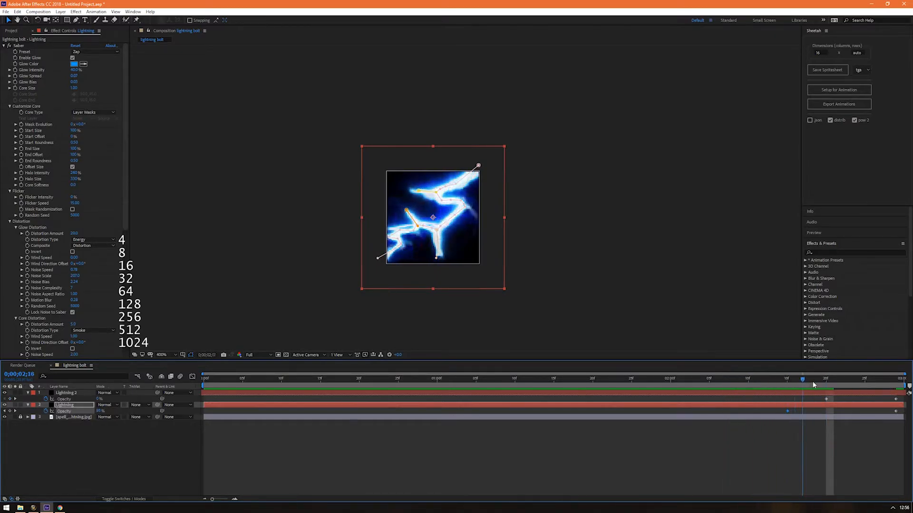
left_click_drag(846, 380, 823, 410)
left_click_drag(790, 380, 351, 381)
Preview the looping crossfade at reduced magnification and compare its last frame with its first
key("space")
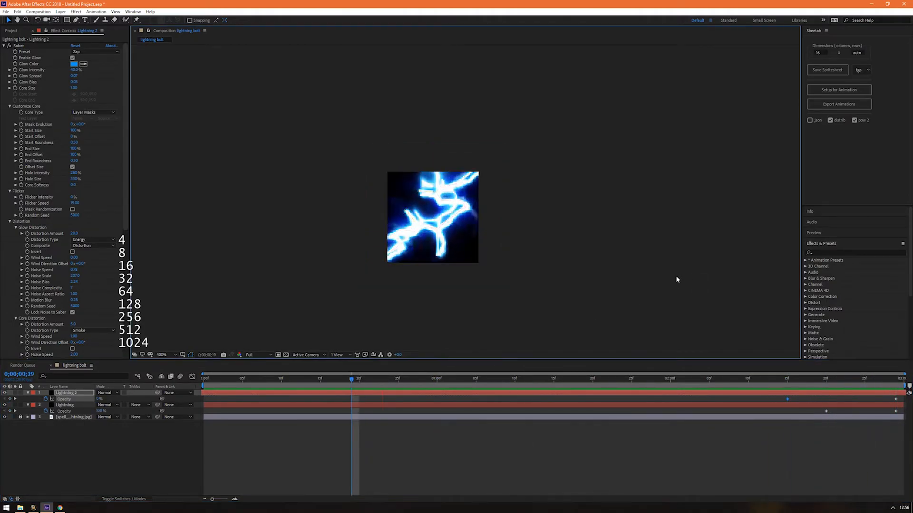
scroll(657, 263, "down", 2)
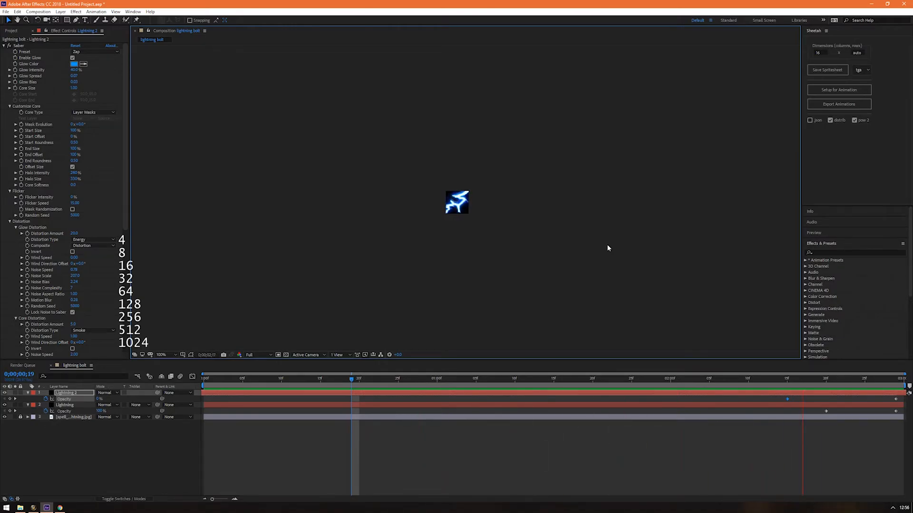
scroll(494, 199, "down", 2)
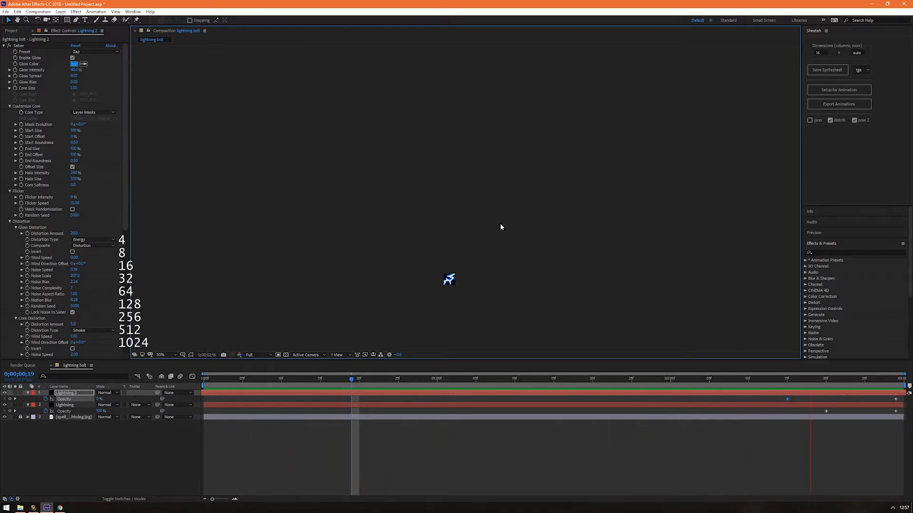
key("space")
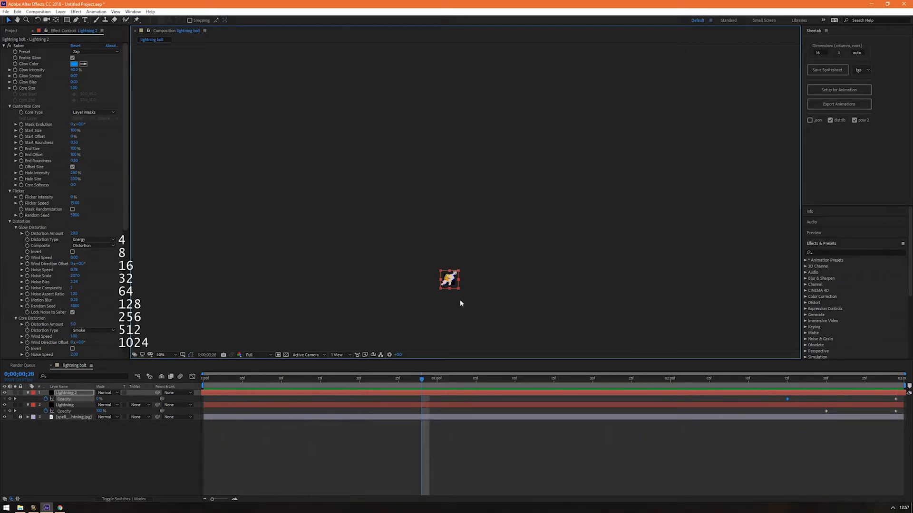
left_click(505, 295)
scroll(504, 297, "up", 2)
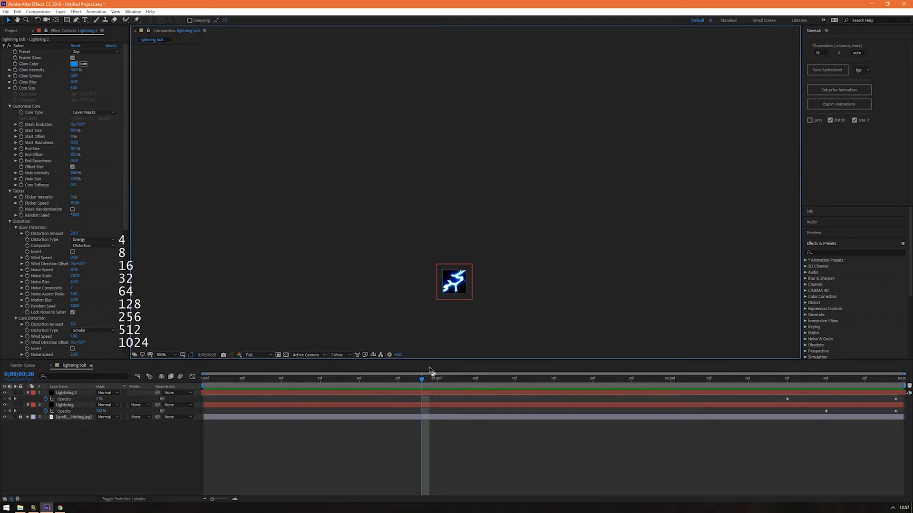
left_click_drag(423, 379, 382, 379)
key("space")
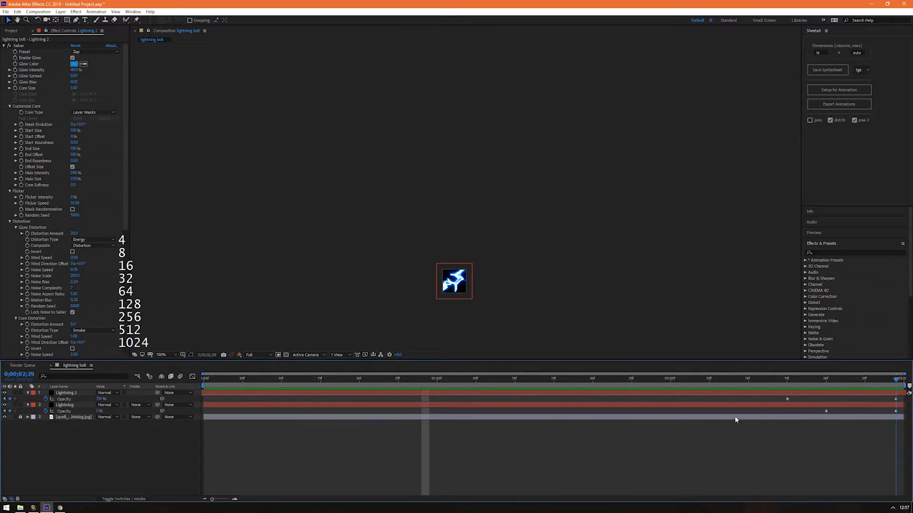
left_click_drag(735, 420, 200, 440)
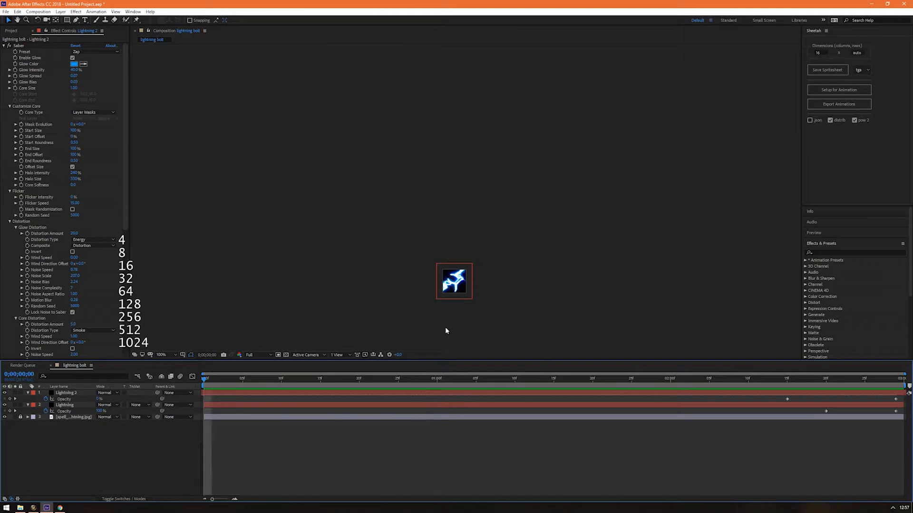
left_click_drag(206, 383, 189, 421)
scroll(470, 292, "up", 1)
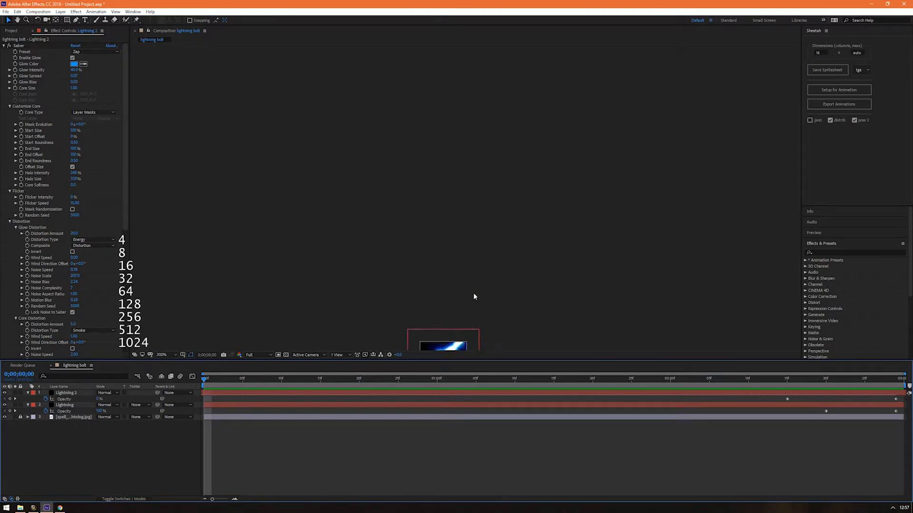
Check the frame rate and duration in the lightning bolt composition's settings and go to the last frame
right_click(63, 365)
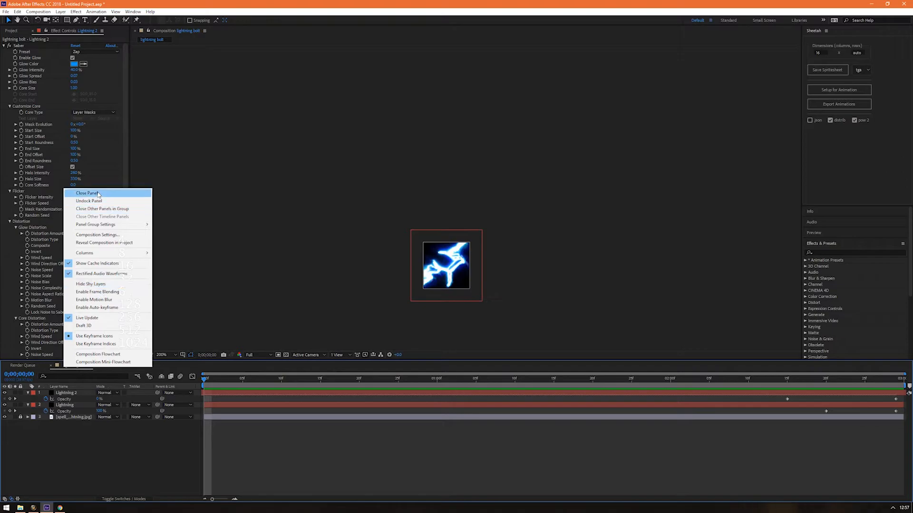
left_click(96, 234)
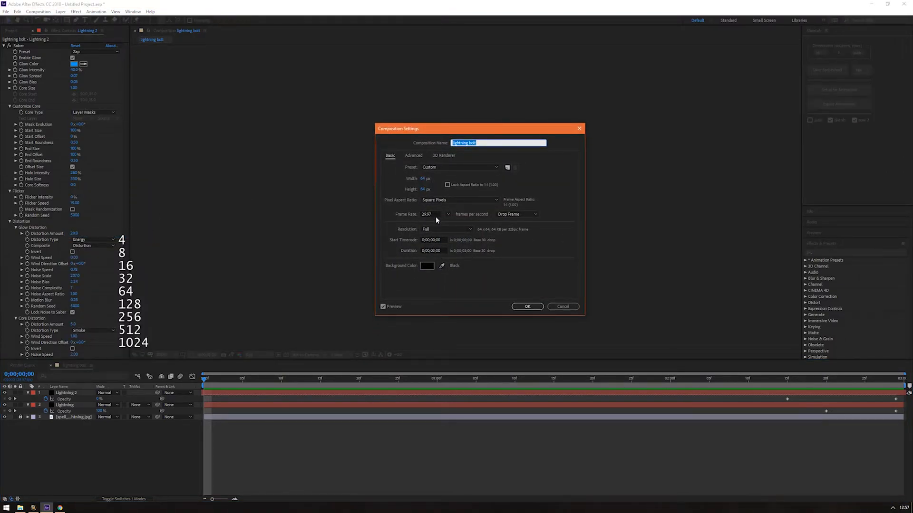
left_click(526, 307)
left_click(903, 384)
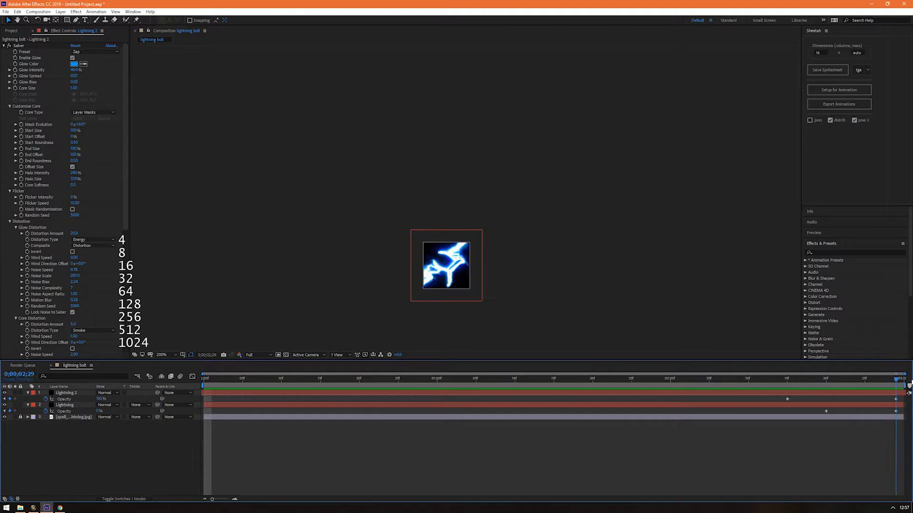
mouse_move(909, 410)
left_mouse_down()
mouse_move(175, 408)
mouse_move(389, 401)
mouse_move(911, 409)
left_mouse_up()
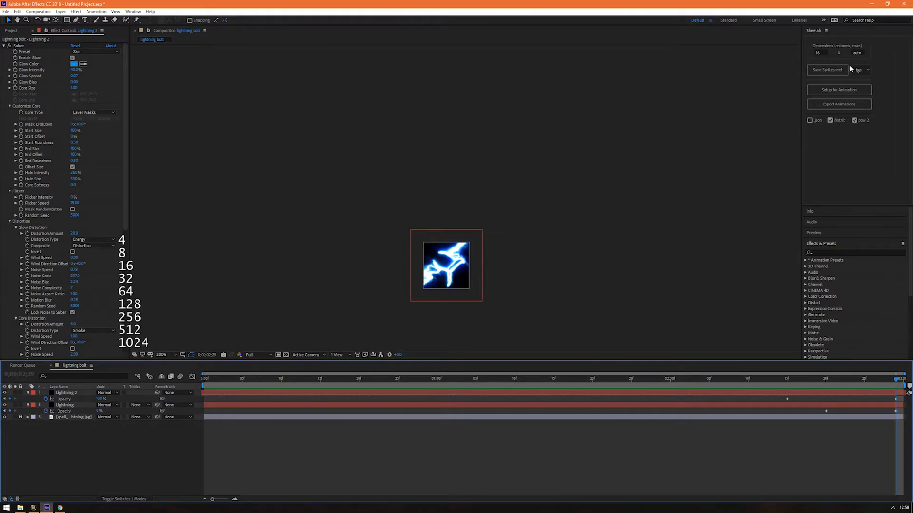
Choose tga as the spritesheet's output format in Sheetah
left_click(866, 70)
left_click(861, 87)
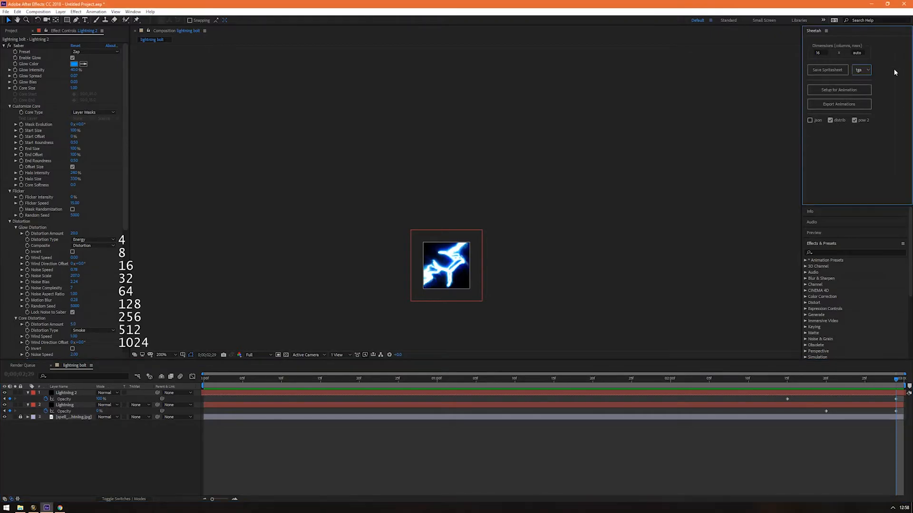
left_click(850, 93)
left_click(836, 102)
Scrub through the lightning animation and return to the first frame
left_click_drag(213, 383, 671, 378)
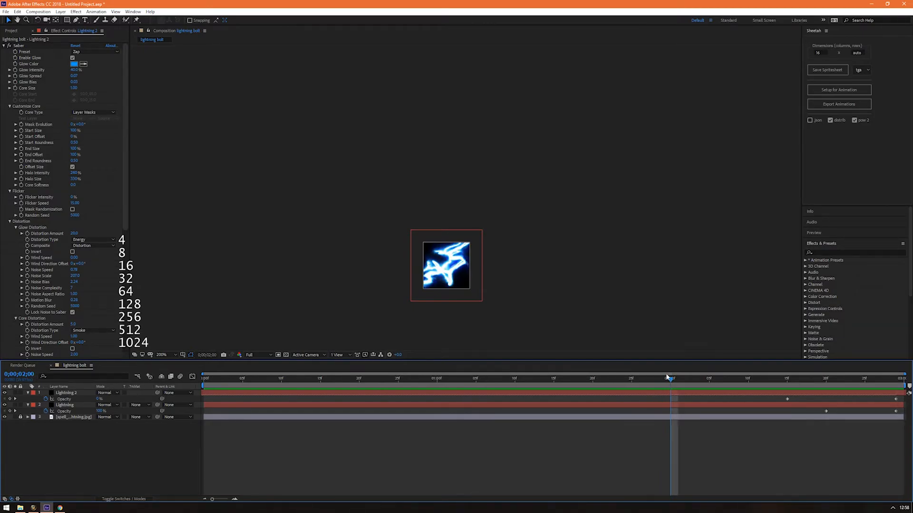
left_click_drag(670, 380, 131, 365)
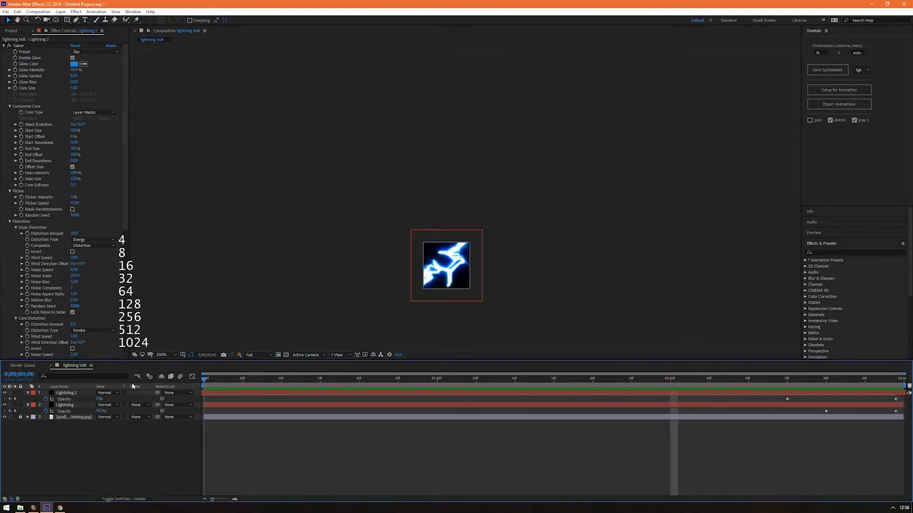
left_click_drag(532, 279, 537, 244)
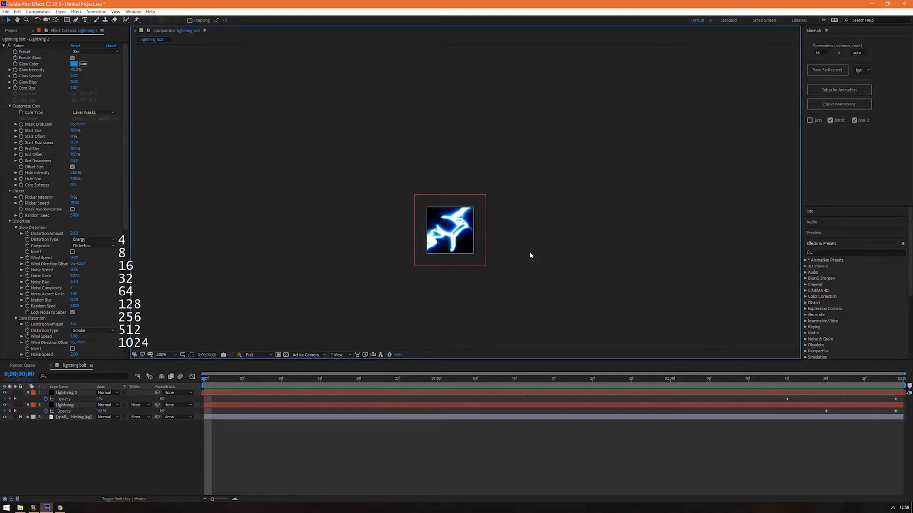
Hide the reference icon image layer and scrub through the lightning without it
left_click(6, 418)
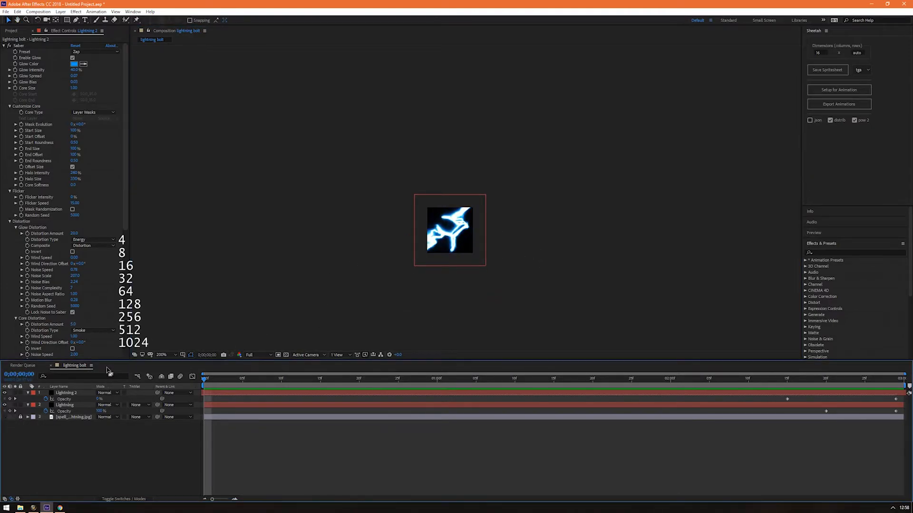
scroll(511, 267, "up", 2)
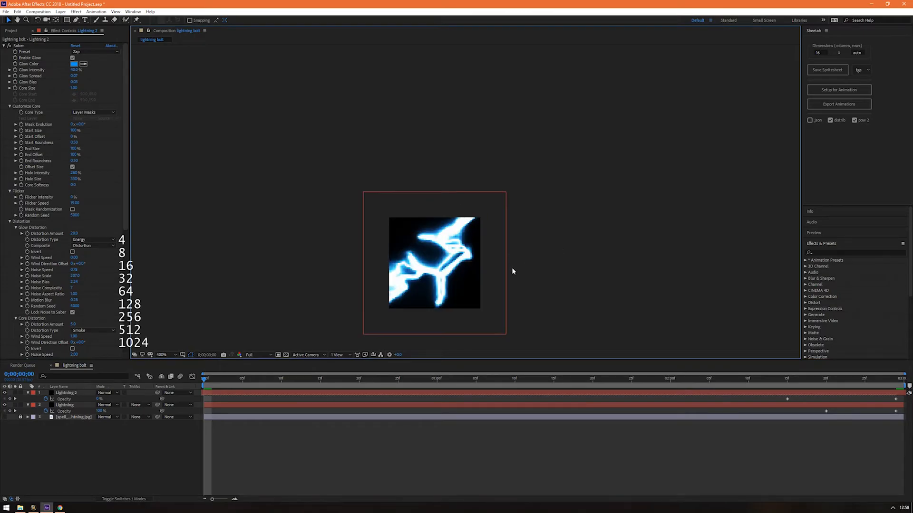
left_click(5, 418)
left_click(5, 418)
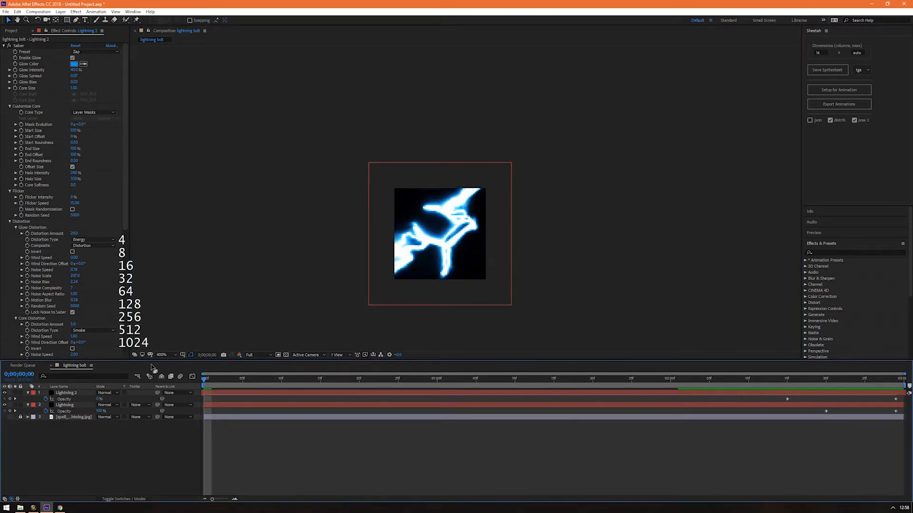
left_click_drag(205, 383, 897, 376)
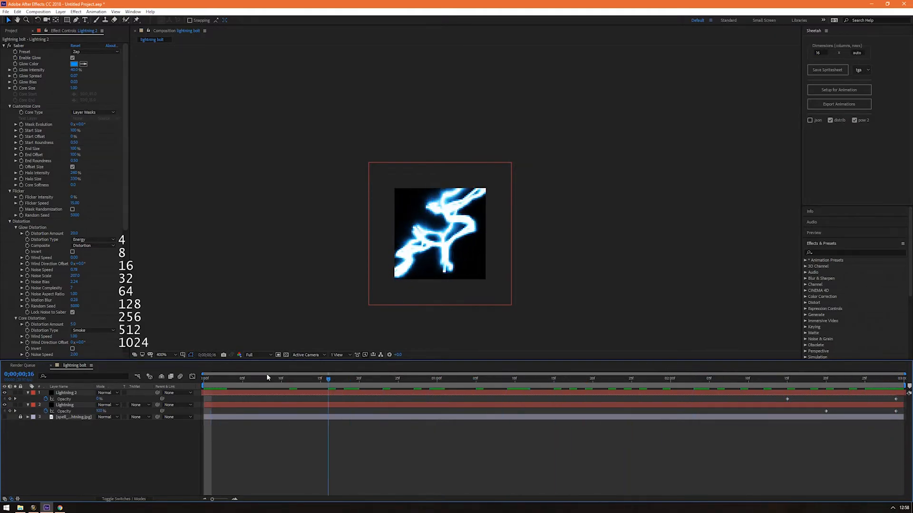
left_click_drag(901, 375, 189, 394)
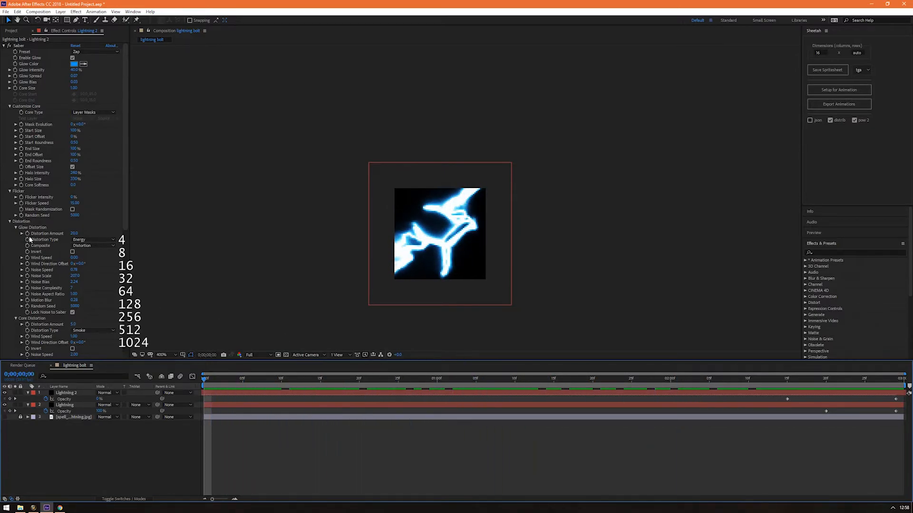
Turn off Blend on Top in Saber's core distortion for Lightning 2 and Lightning, and check the animation
scroll(52, 189, "down", 3)
left_click(73, 323)
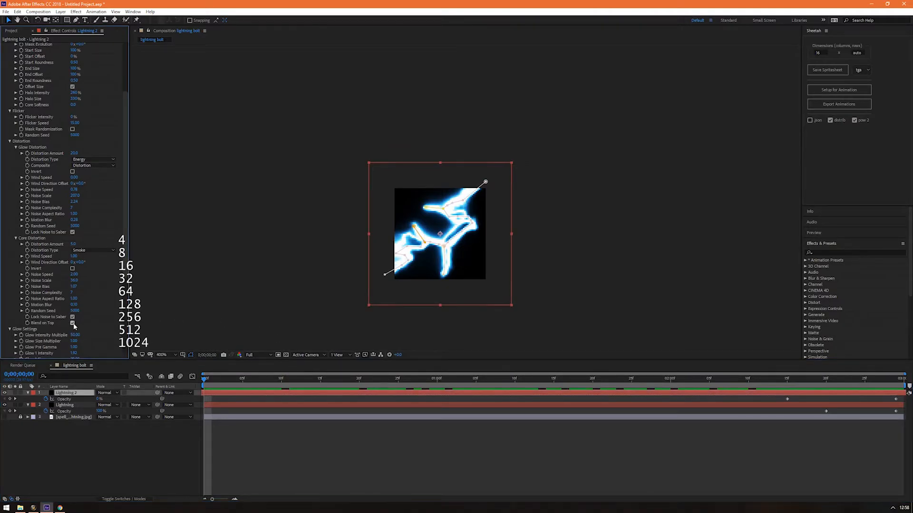
left_click(72, 407)
scroll(87, 315, "down", 3)
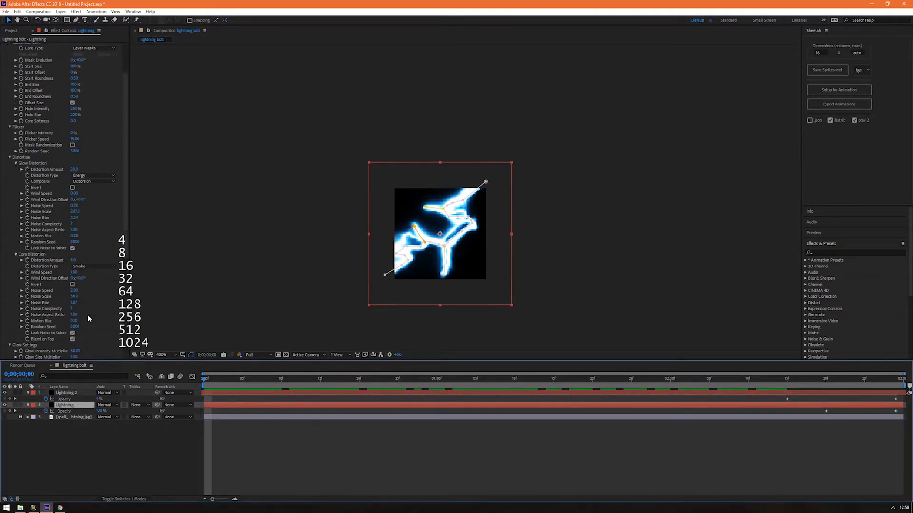
key("space")
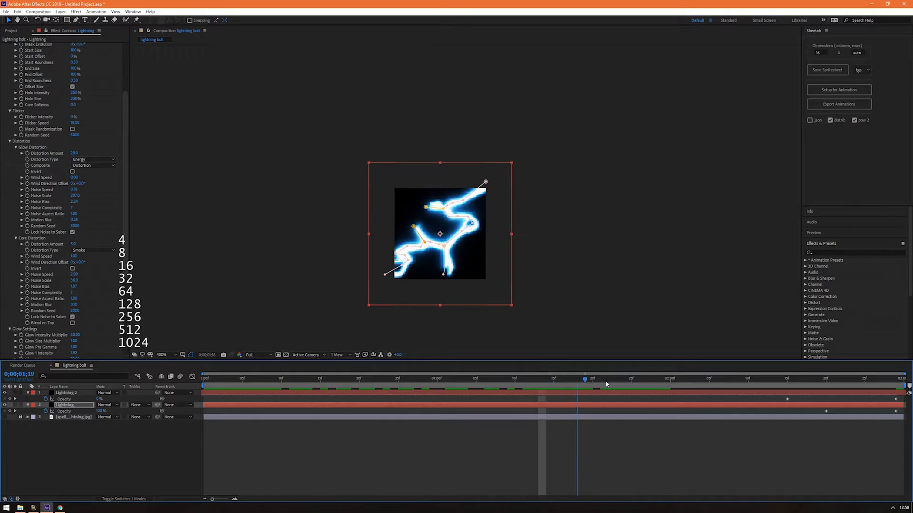
left_click_drag(848, 409, 212, 442)
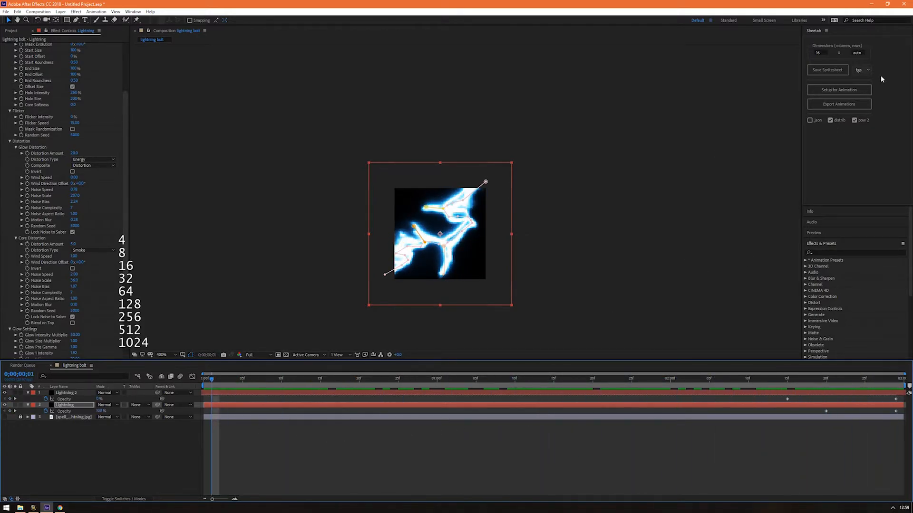
Start saving the spritesheet and browse to the mine folder inside WeakAurasStopMotion's Textures folder
left_click(837, 75)
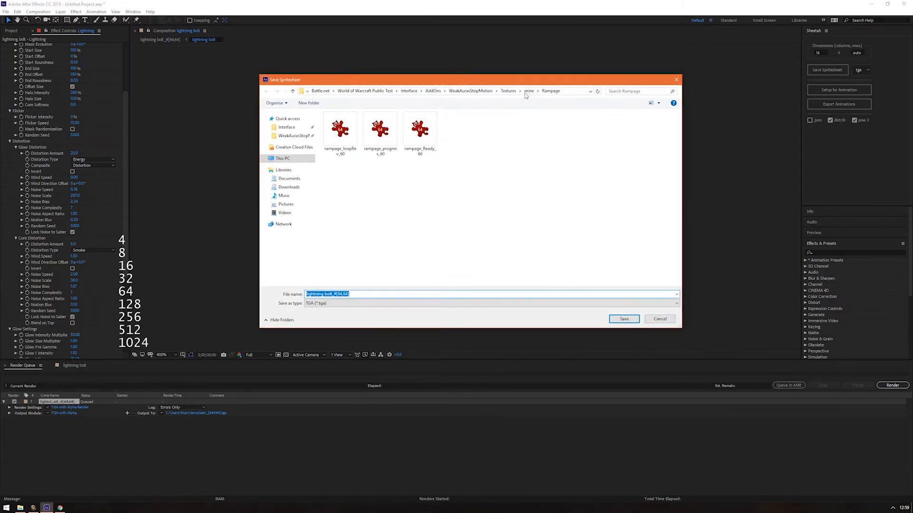
left_click(508, 91)
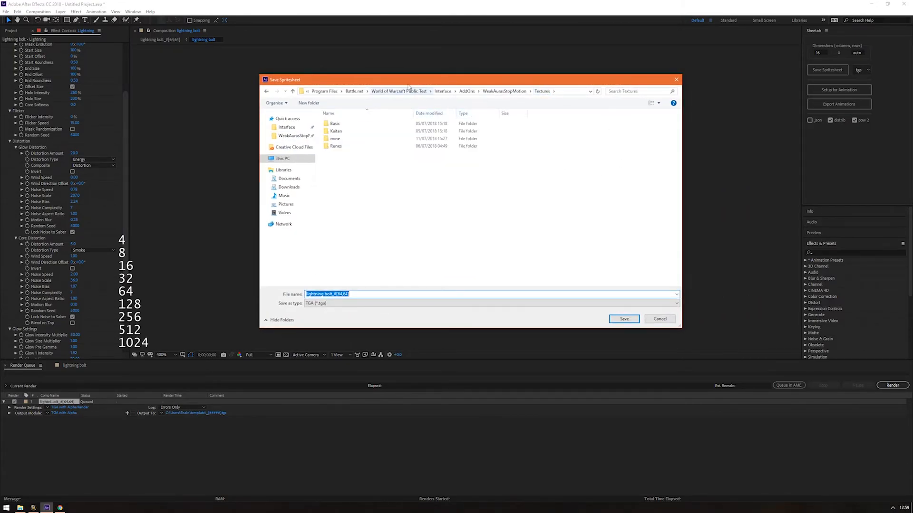
left_click(482, 92)
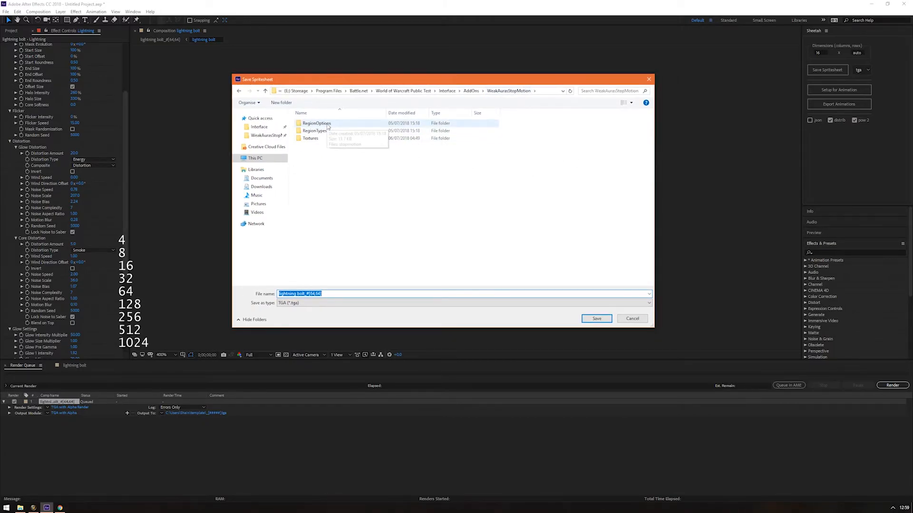
double_click(312, 142)
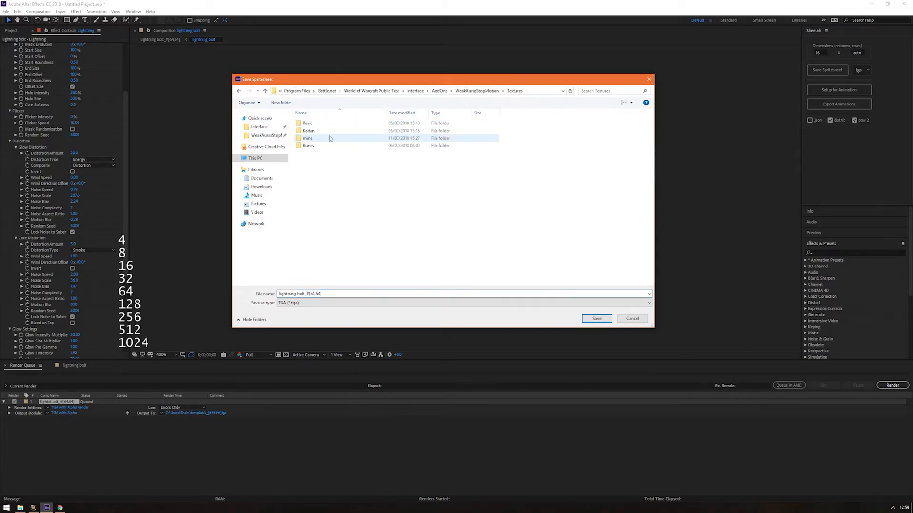
double_click(311, 138)
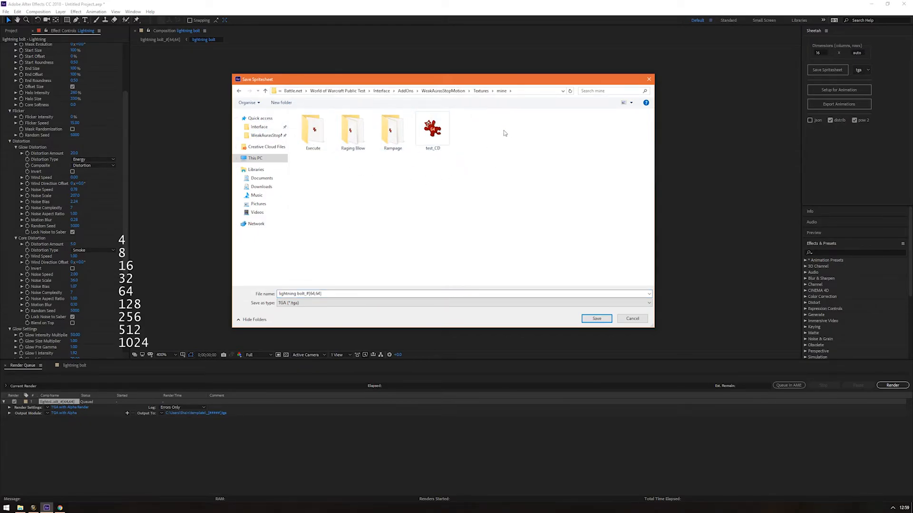
Name the spritesheet test_Bolt_90 and save it as a TGA file
left_click(371, 293)
left_click(432, 132)
left_click(319, 293)
left_click(316, 295)
key("BackSpace")
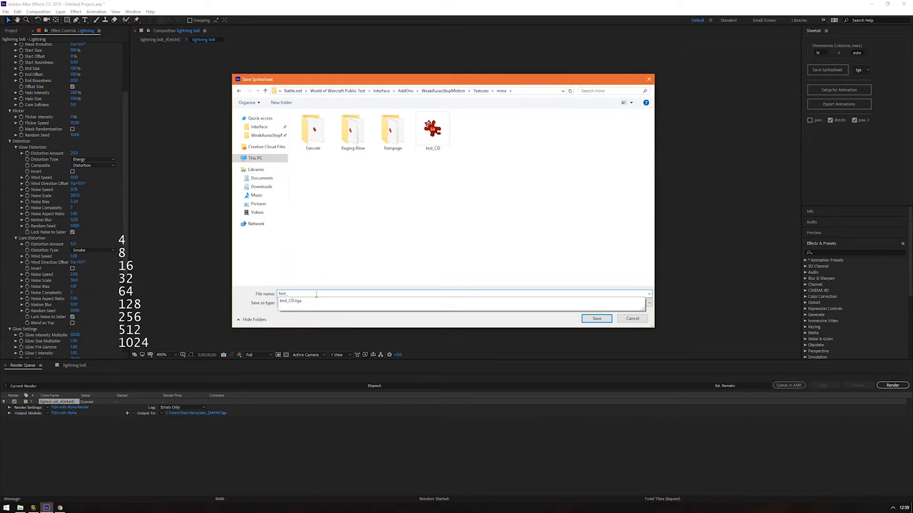
type("Bolt")
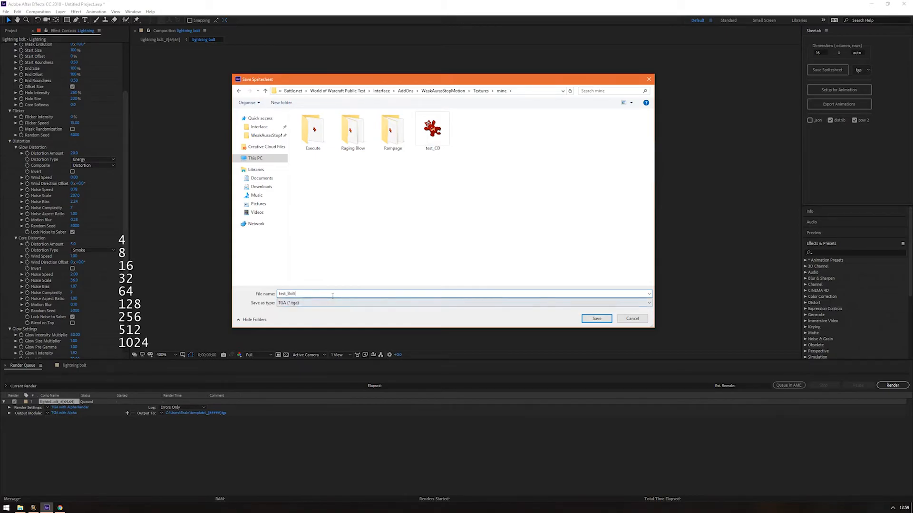
type("_90")
left_click(596, 319)
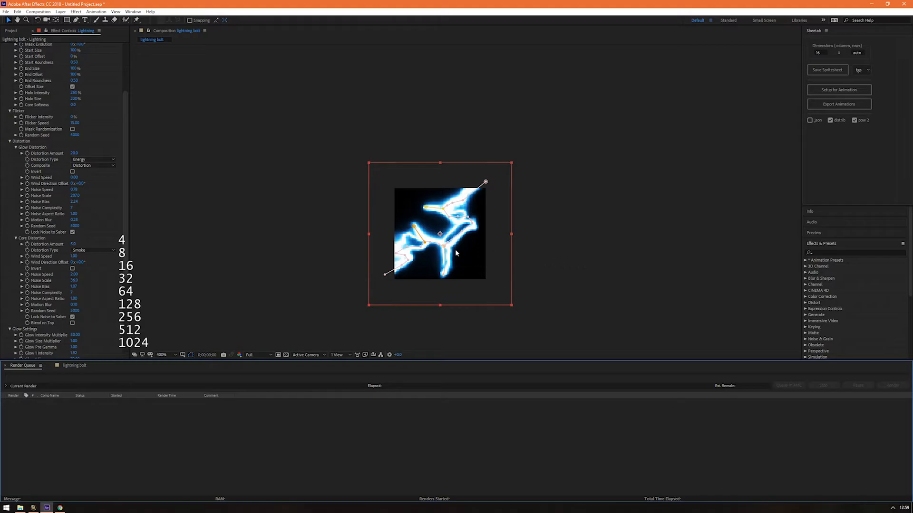
Switch to File Explorer and open the exported test_Bolt_90.tga from the mine folder inside WeakAurasStopMotion's Textures folder
left_click(22, 507)
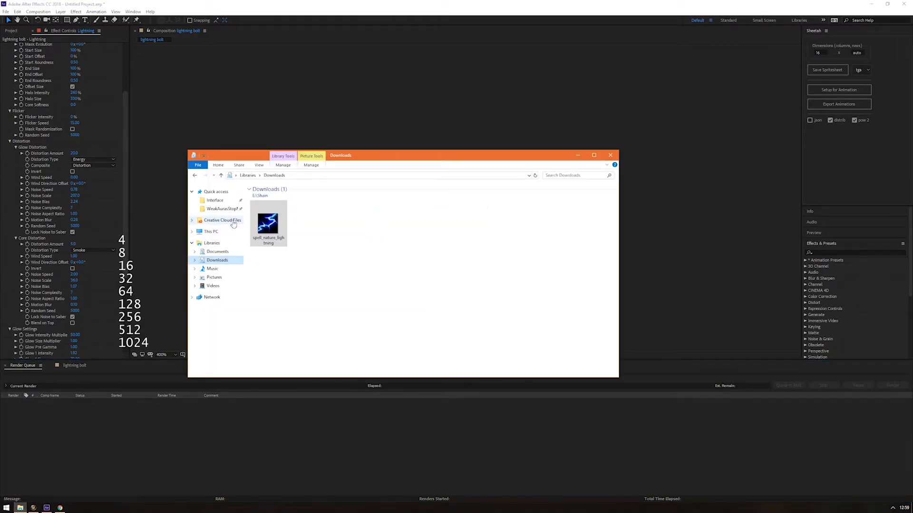
left_click(222, 209)
double_click(285, 212)
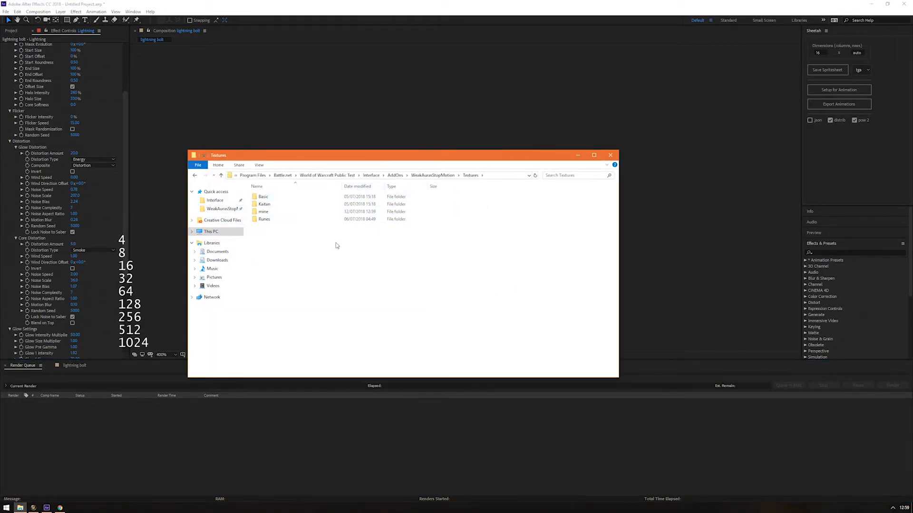
double_click(332, 212)
double_click(390, 204)
Examine the rows of lightning frames in the test_Bolt_90.tga spritesheet with the viewer window enlarged, and close the viewer
left_click_drag(515, 158, 477, 132)
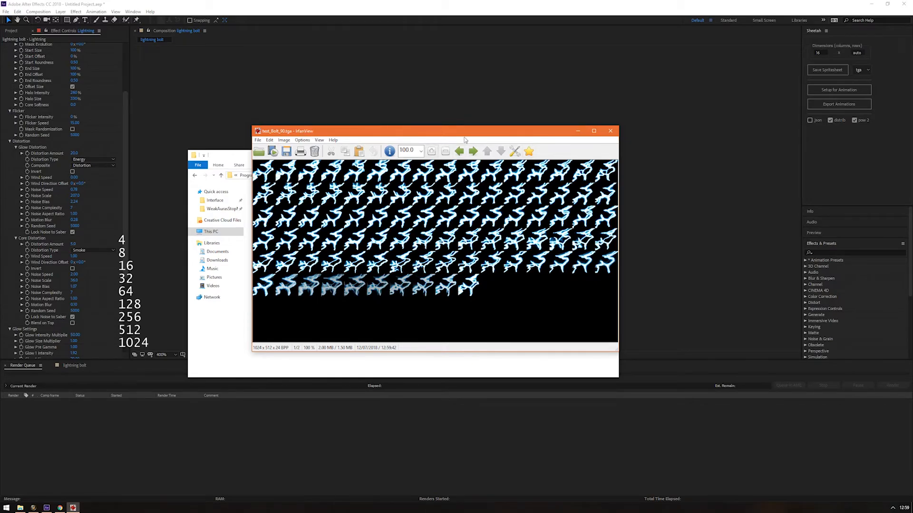
left_click_drag(618, 351, 660, 383)
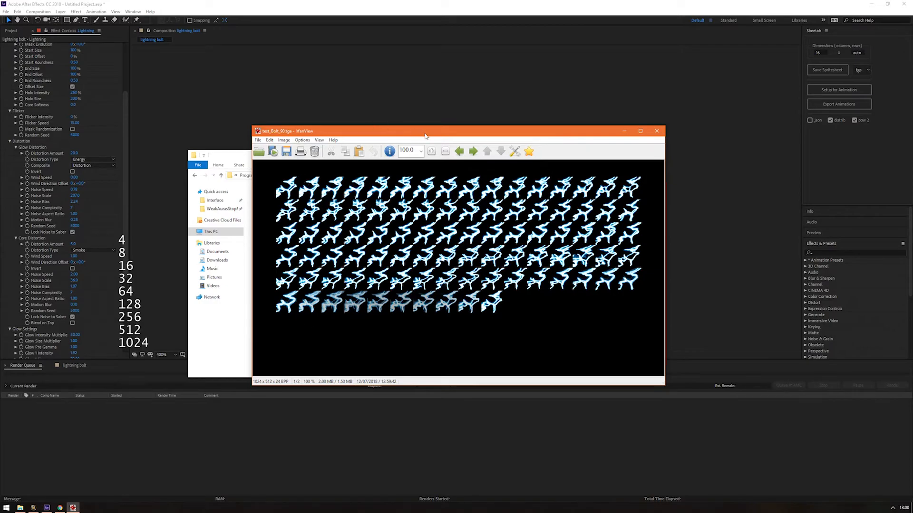
left_click_drag(425, 136, 426, 125)
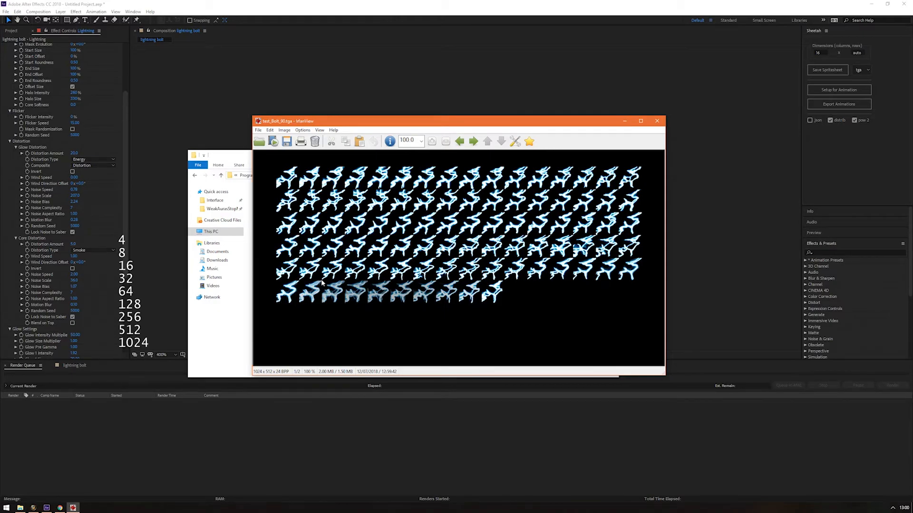
left_click_drag(437, 120, 420, 119)
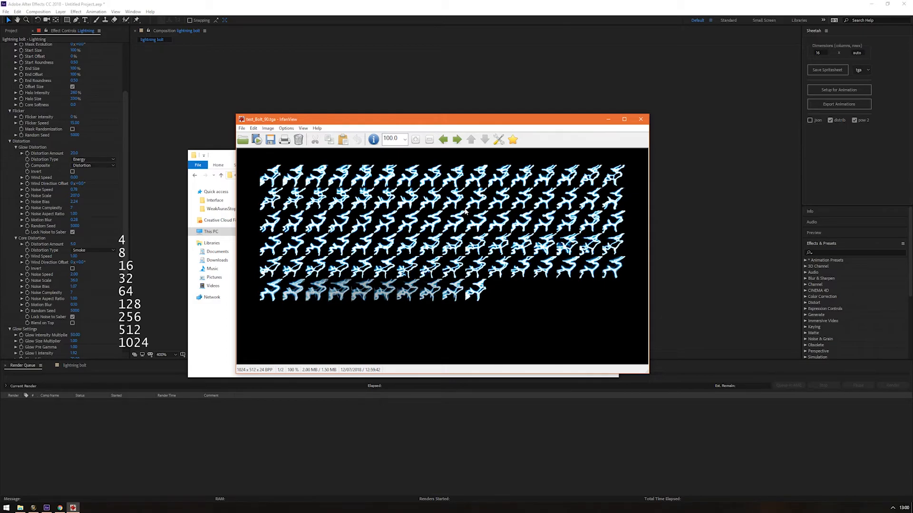
scroll(454, 222, "down", 1)
scroll(449, 220, "up", 1)
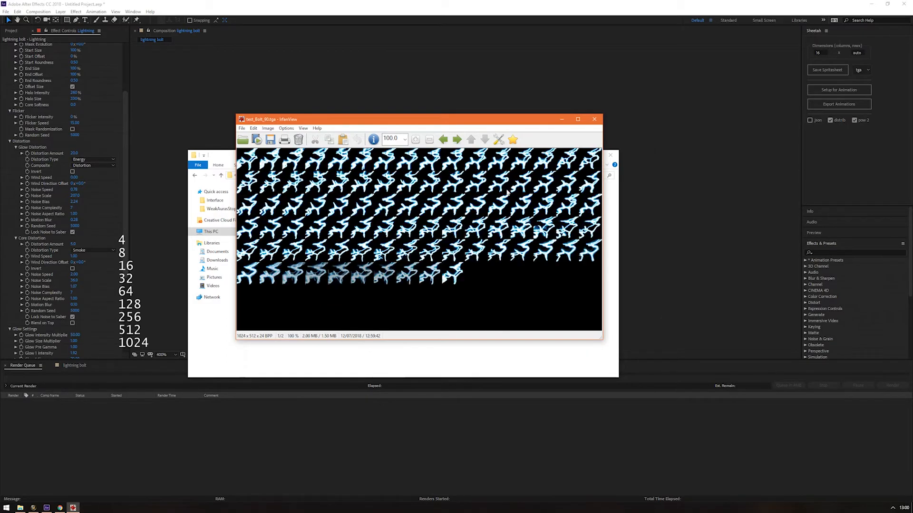
left_click_drag(506, 121, 504, 160)
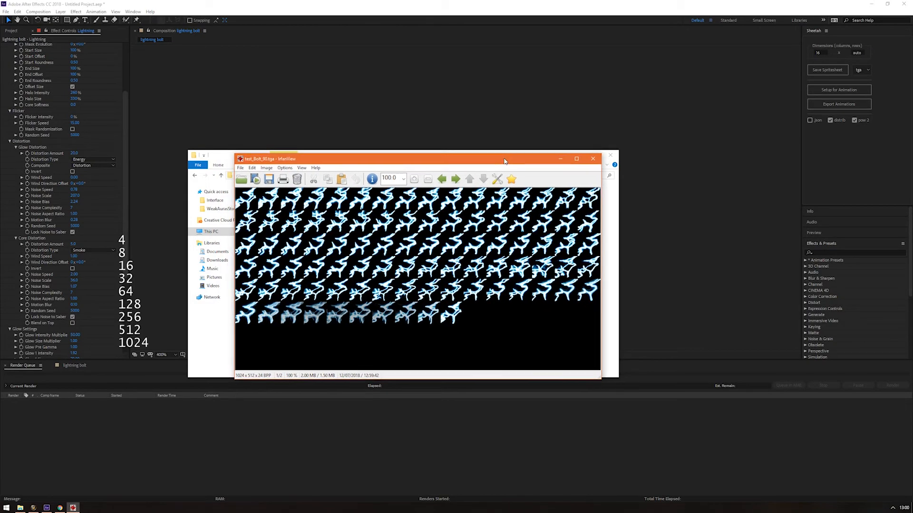
left_click(593, 160)
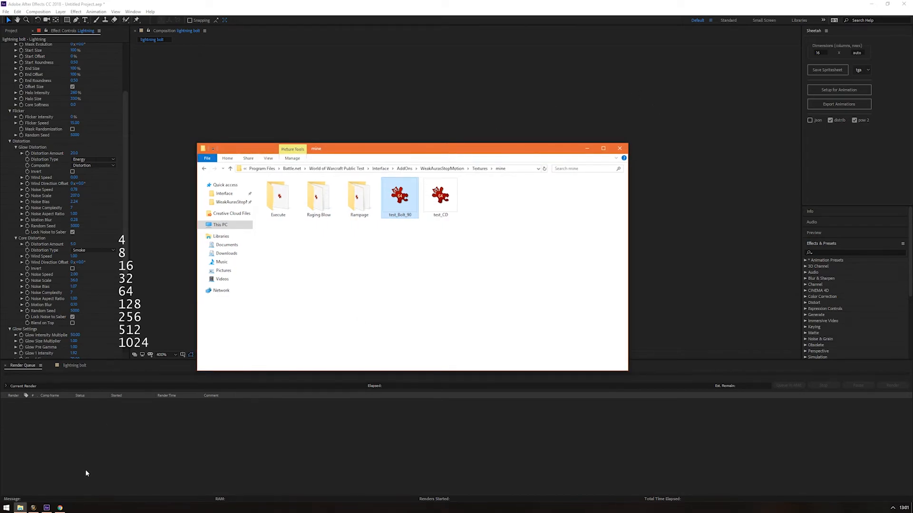
left_click(33, 507)
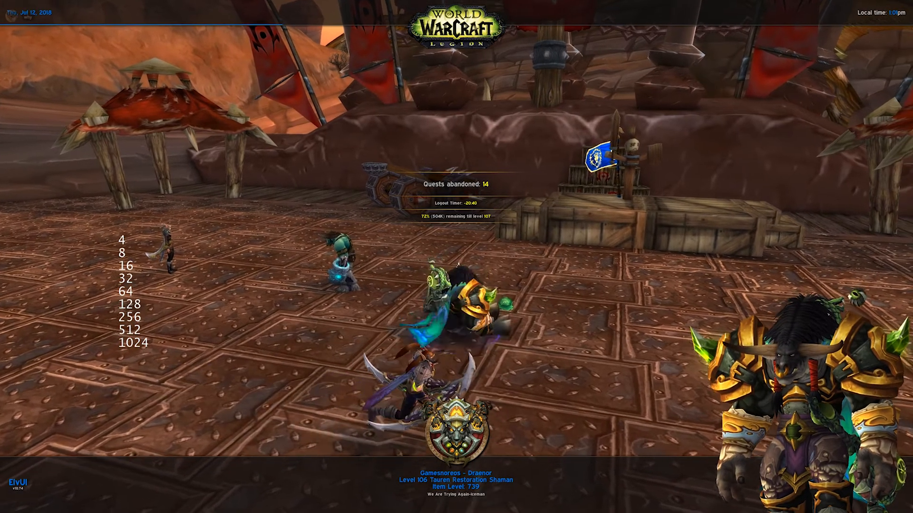
key("w")
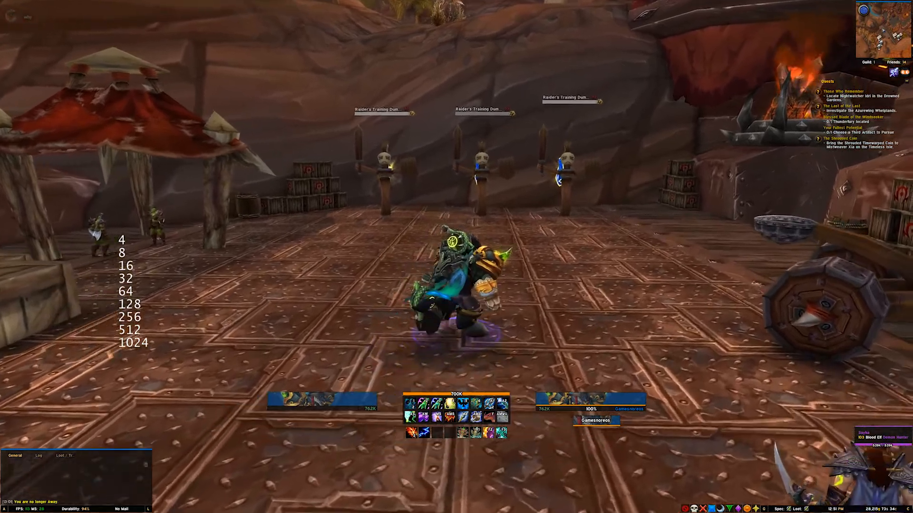
key("d")
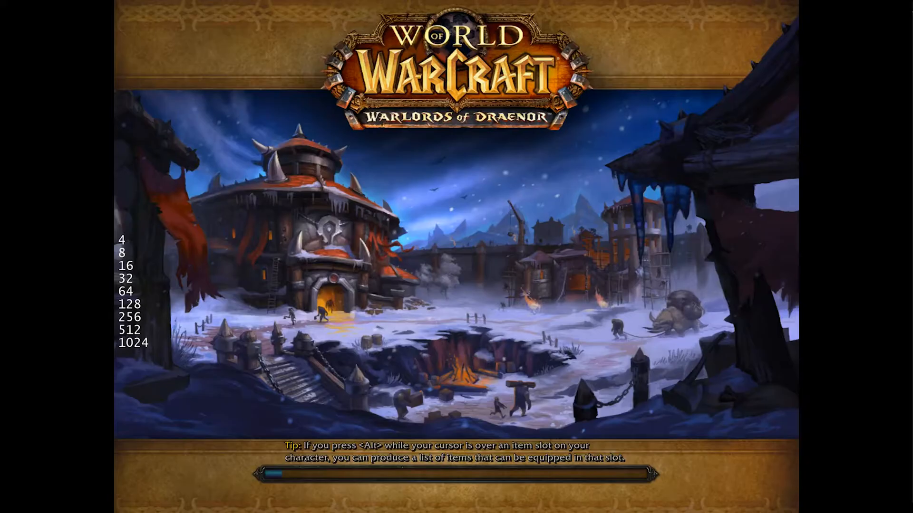
Open the StopMotionTextures Lua file from the WeakAurasStopMotion folder in Notepad, and show the Textures folder beside it
key("super")
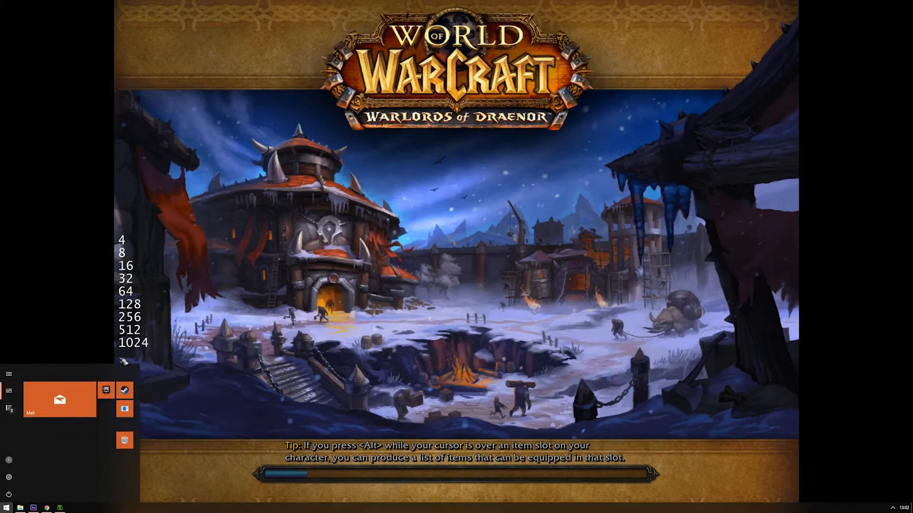
left_click(25, 508)
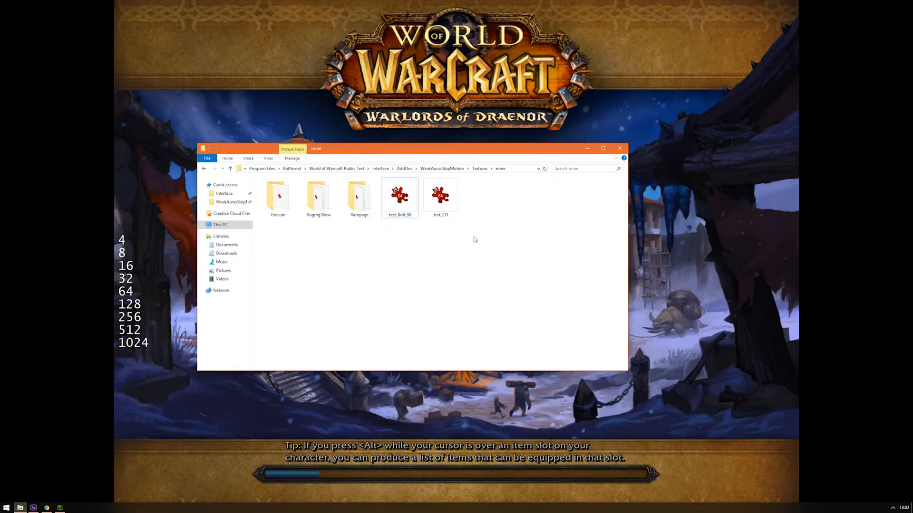
left_click(449, 169)
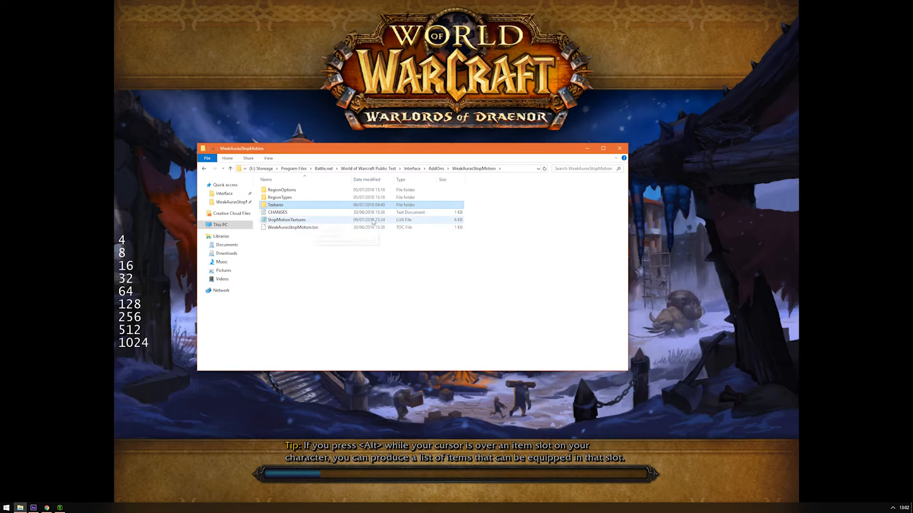
double_click(290, 221)
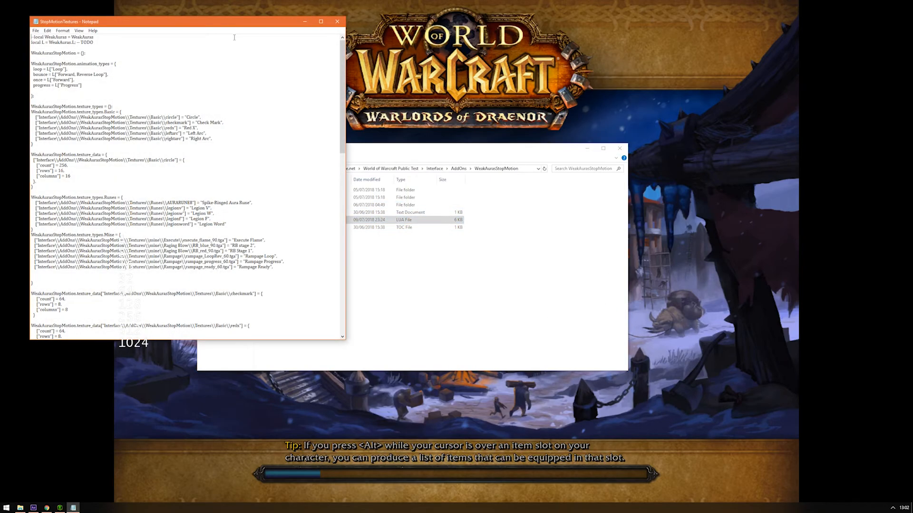
left_click_drag(460, 150, 630, 78)
double_click(480, 133)
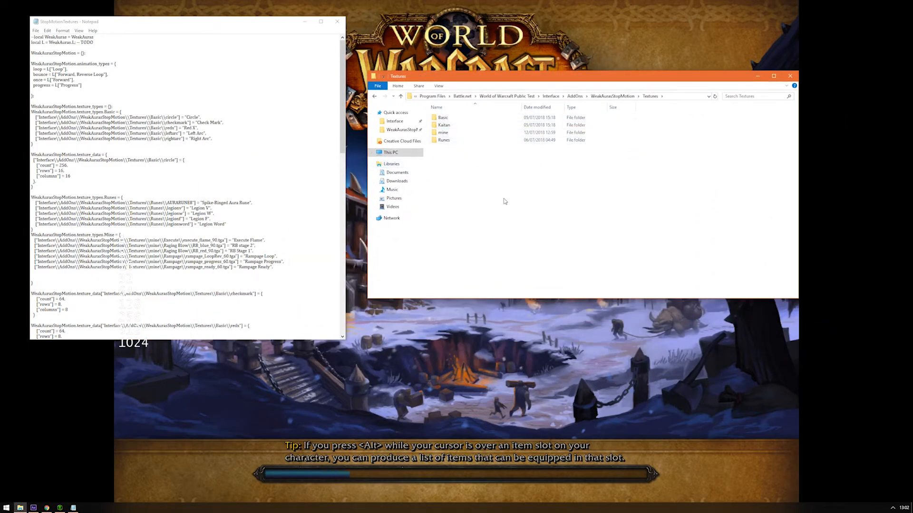
Copy the texture_types.Runes block and paste it below the last entry of the texture_types.Mine block
left_click_drag(278, 265, 102, 245)
left_click(87, 234)
left_click_drag(32, 195, 277, 222)
key("ctrl+c")
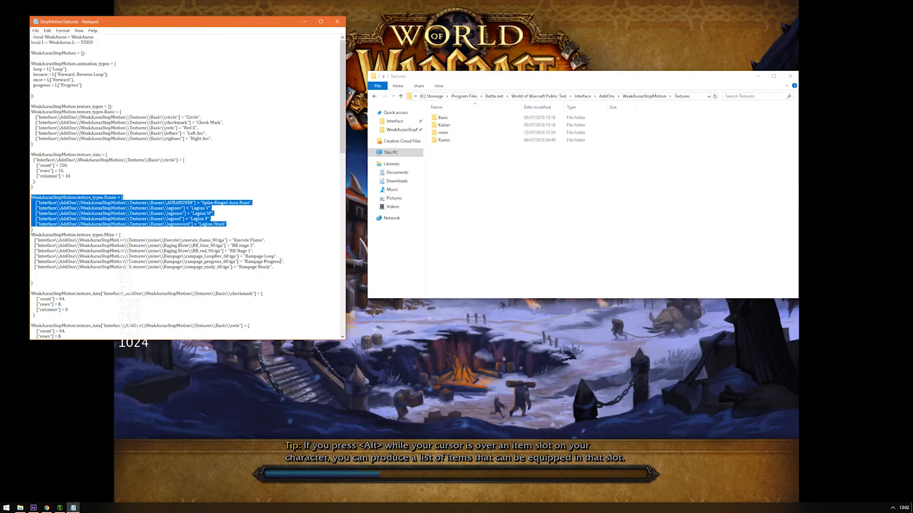
left_click(279, 266)
key("Return")
key("Return")
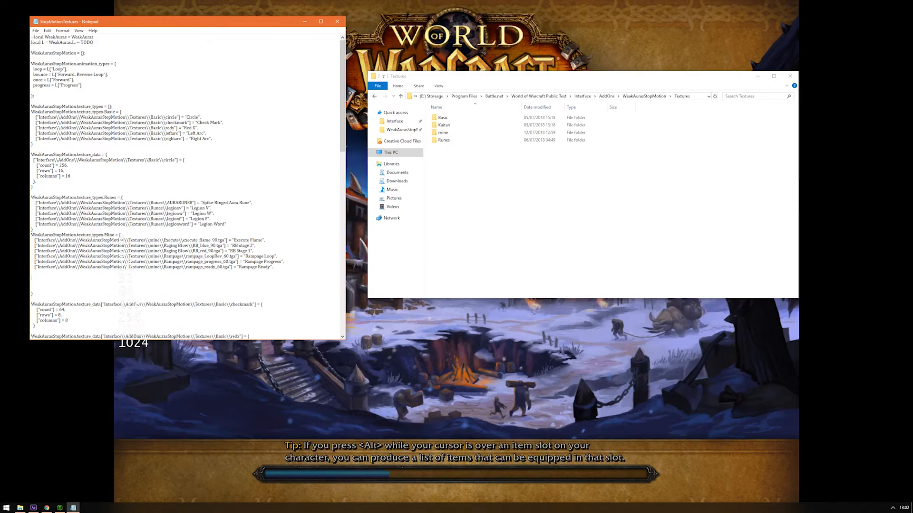
key("ctrl+v")
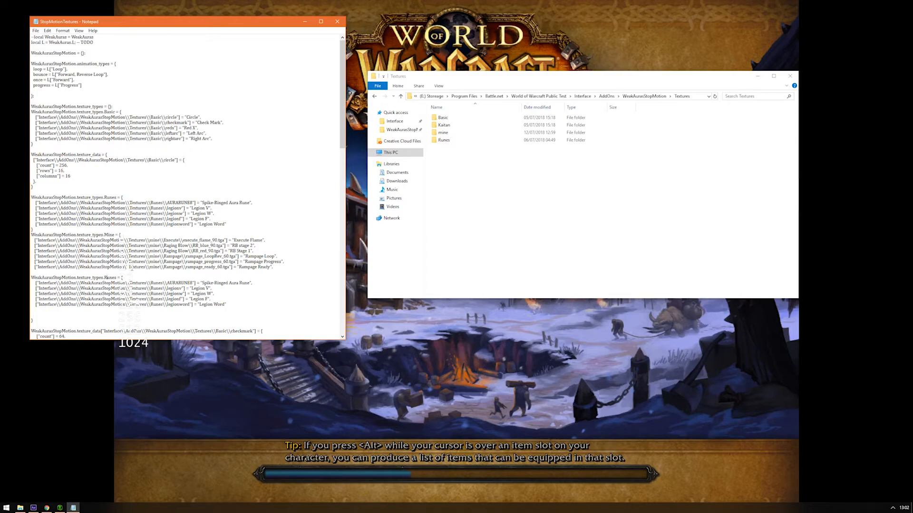
Rename the pasted block to texture_types.Tutorial and delete its four Legion entries
key("Delete")
type("Tutorial")
left_click_drag(237, 306, 52, 284)
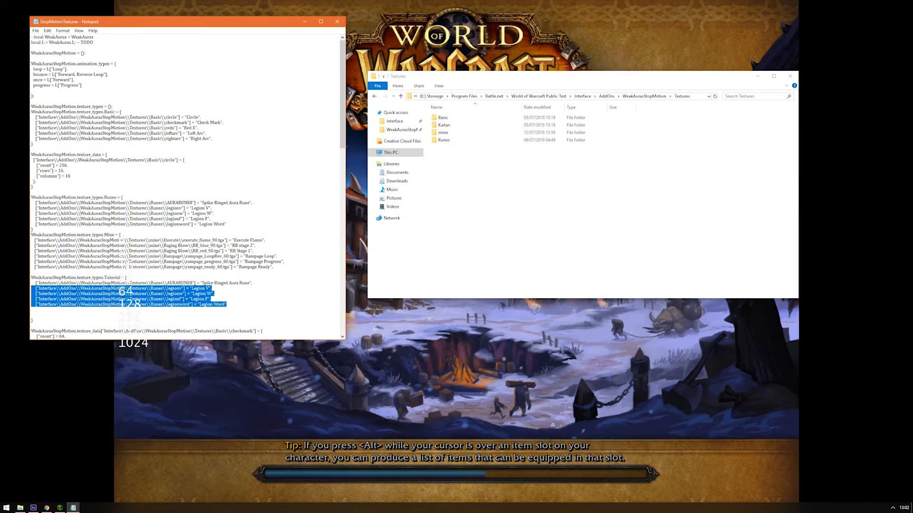
key("Delete")
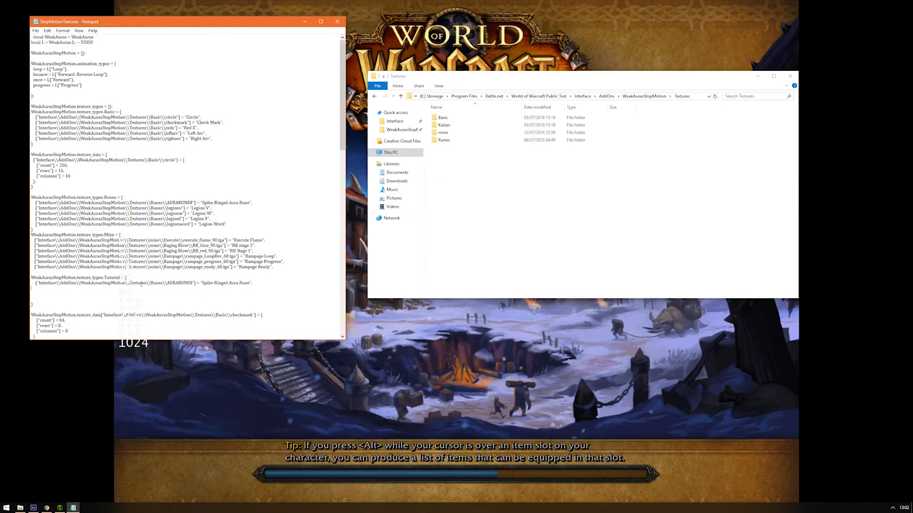
Point the remaining Tutorial entry to mine\\test_Bolt_90.tga and name it "Bolt Test"
left_click_drag(151, 282, 171, 282)
key("Delete")
type("mine\\\\test_Bolt_90.tga")
scroll(262, 282, "down", 4)
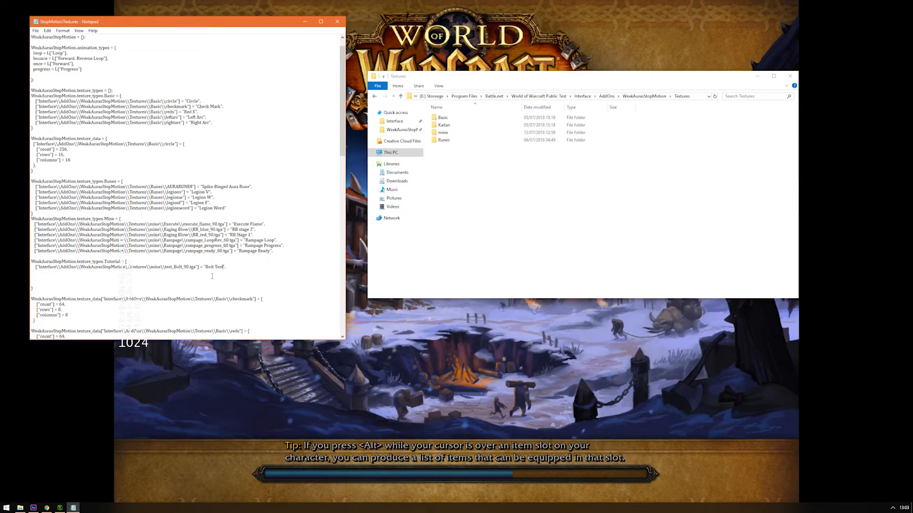
Review the Bolt Test entry's path and name, and look through the texture_data blocks below it
left_click_drag(278, 253, 65, 267)
left_click(99, 251)
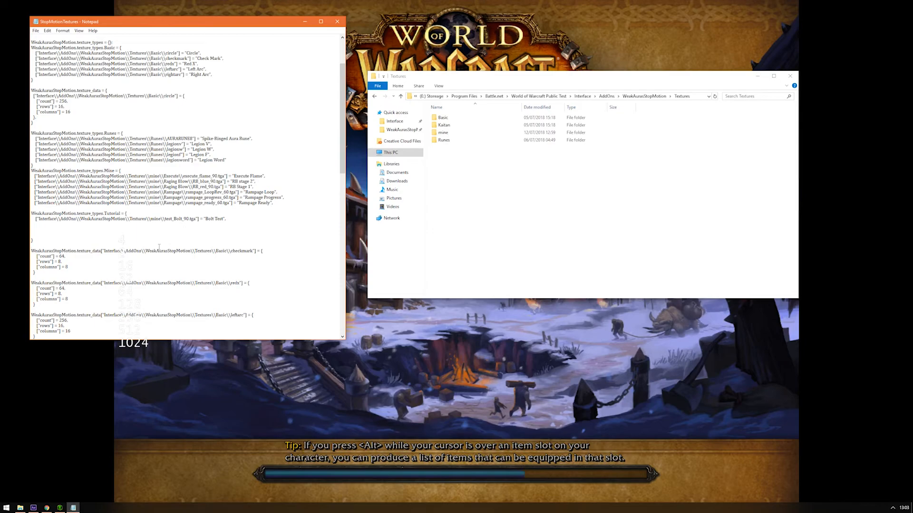
scroll(240, 249, "down", 1)
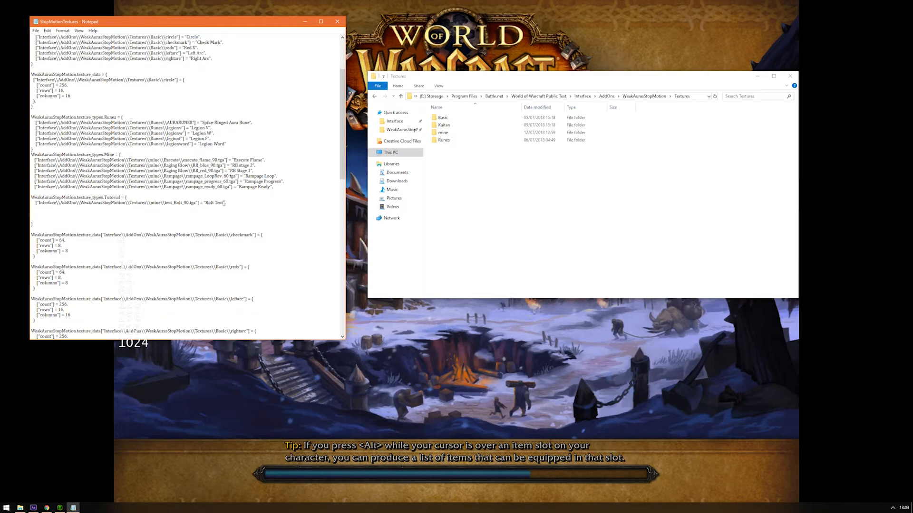
left_click_drag(189, 203, 224, 204)
left_click(195, 203)
scroll(275, 196, "down", 14)
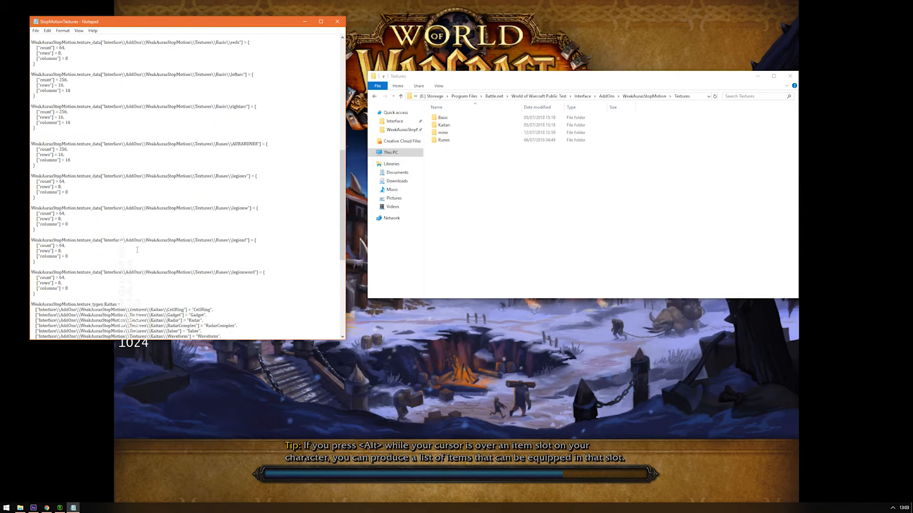
scroll(154, 259, "up", 11)
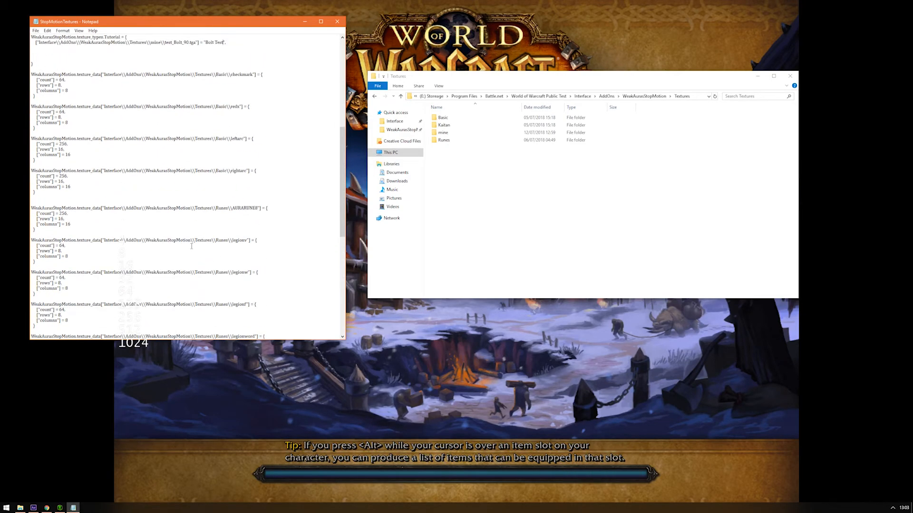
Return to the Bolt Test entry in the Tutorial block and end its line with a comma
scroll(152, 209, "up", 4)
left_click_drag(237, 217, 128, 220)
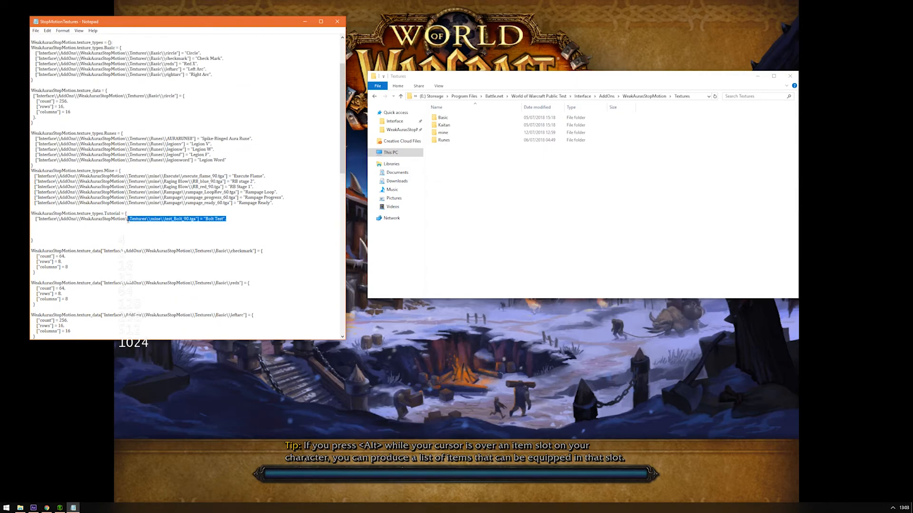
left_click(238, 218)
scroll(209, 214, "up", 4)
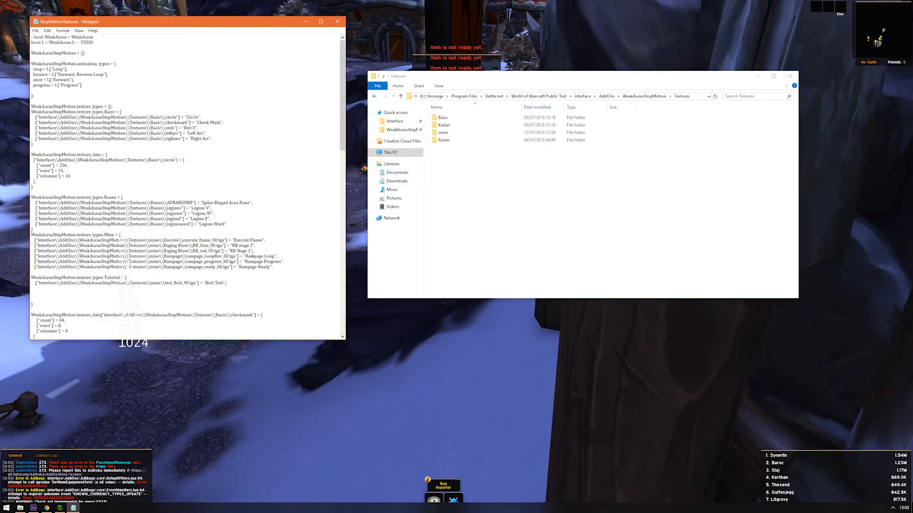
type(",")
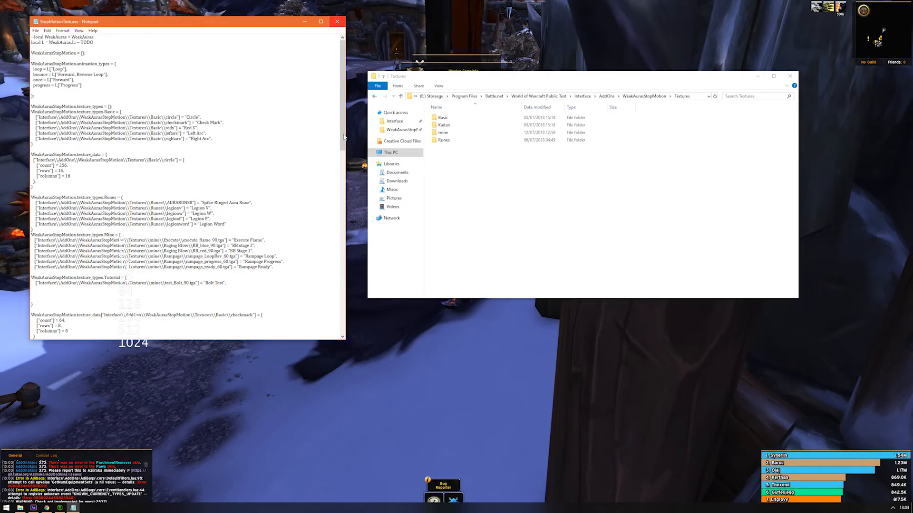
Open the mine folder and check the test_Bolt_90 and test_CD texture files in it
double_click(447, 133)
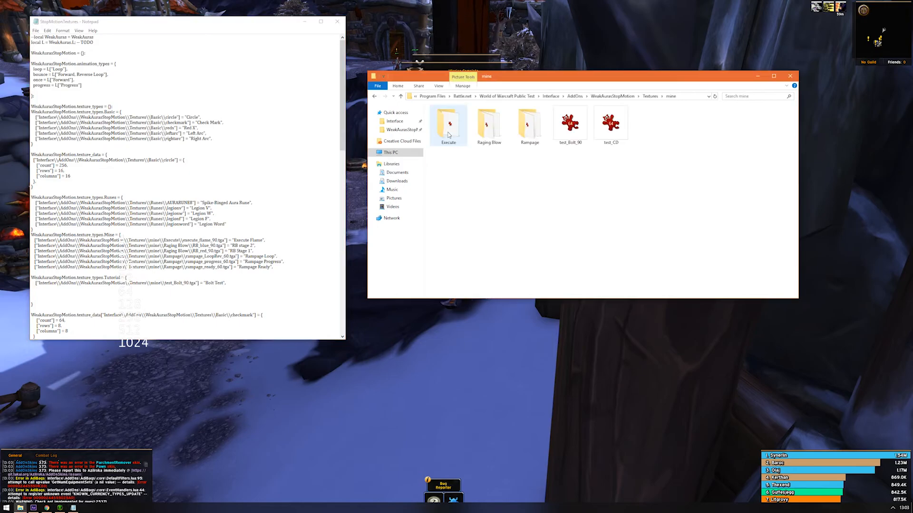
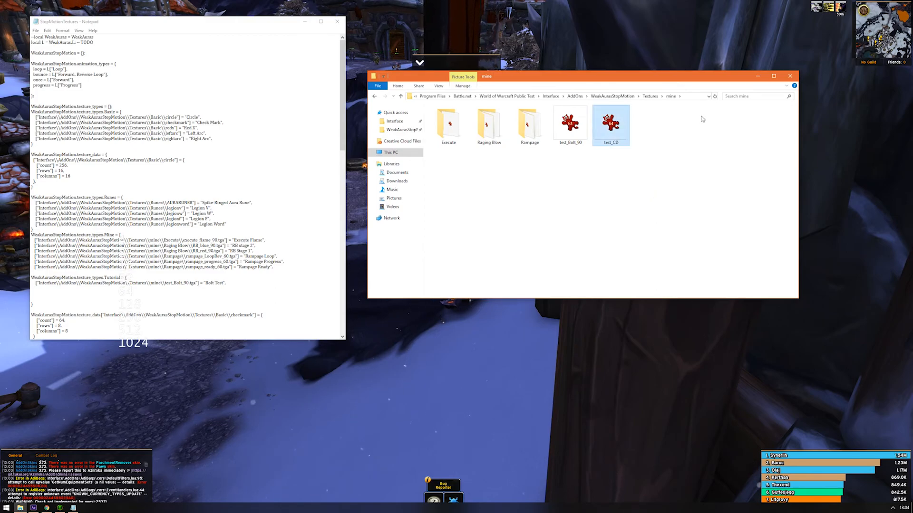
left_click_drag(611, 126, 662, 171)
left_click_drag(572, 123, 567, 146)
left_click(662, 163)
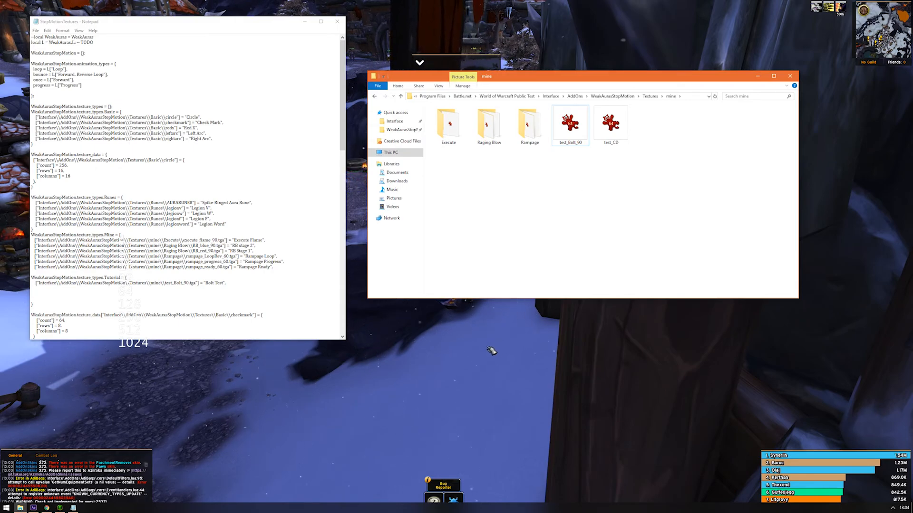
left_click(491, 349)
key("w")
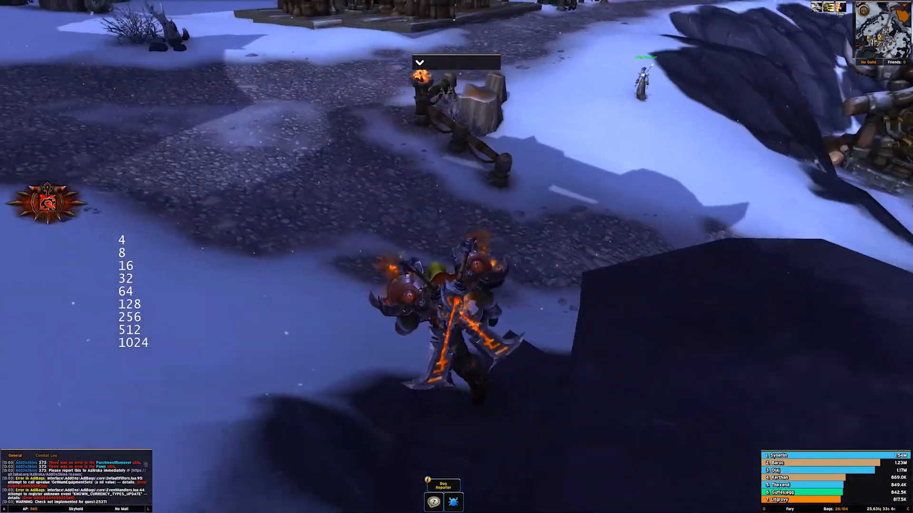
key("alt+Tab")
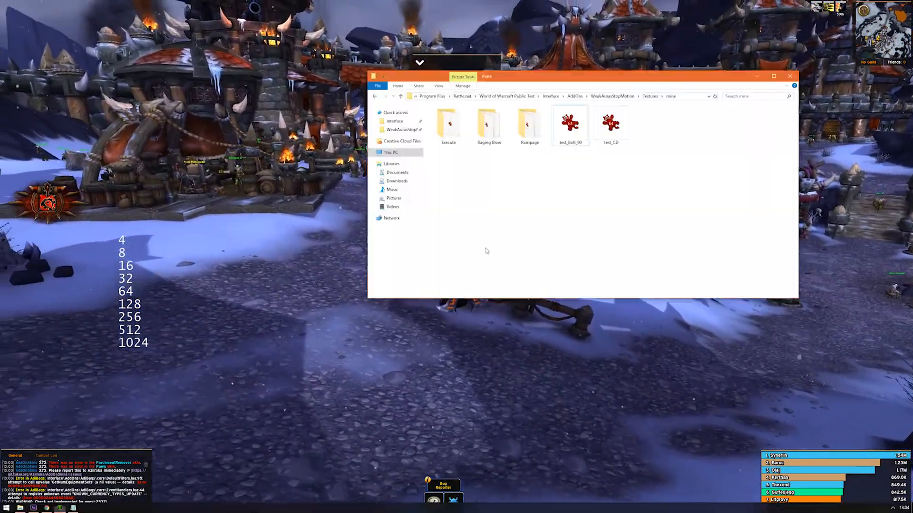
Switch to World of Warcraft and open the WeakAuras options with /wa
left_click(584, 342)
key("alt+Tab")
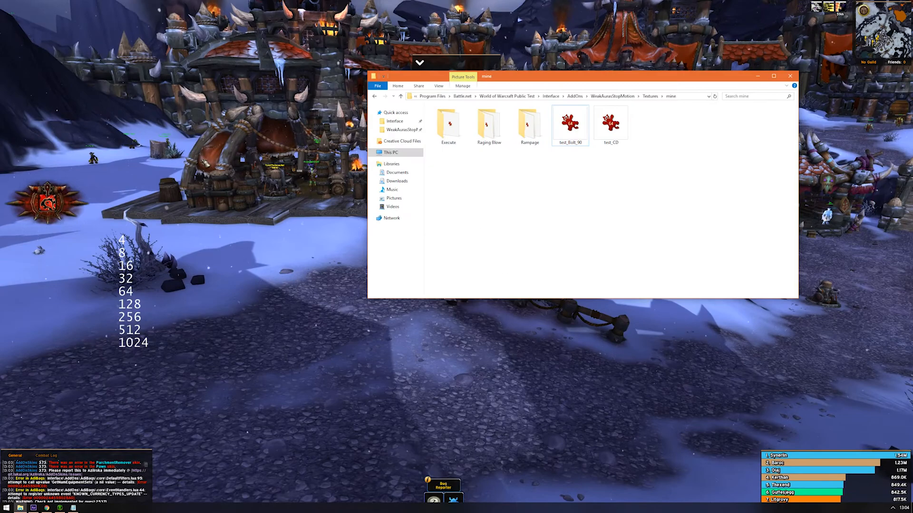
left_click(516, 345)
type("/wa")
key("Return")
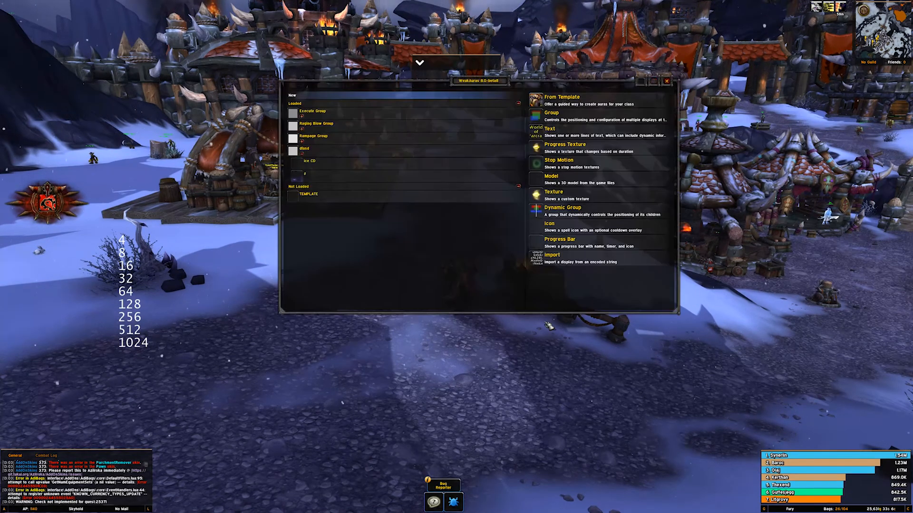
Convert the model aura listed directly below Ice CD to a Stop Motion display
left_click(394, 178)
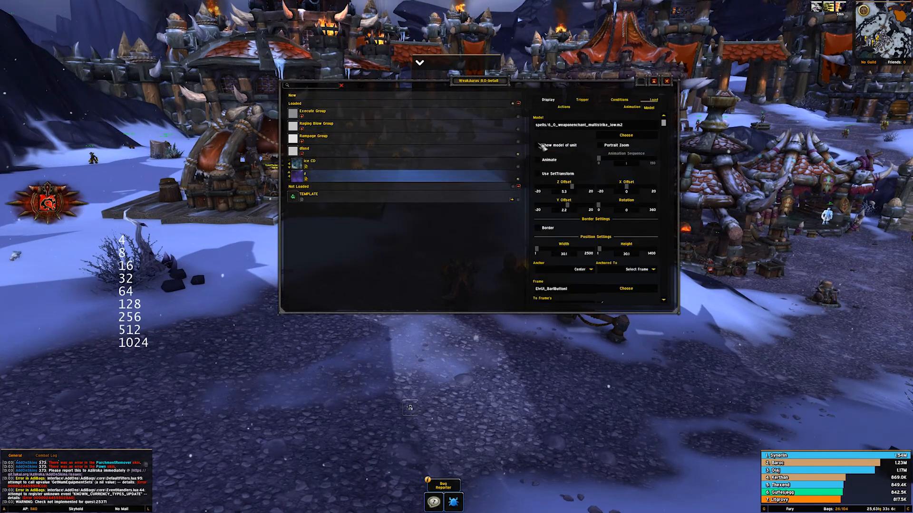
right_click(413, 183)
mouse_move(309, 202)
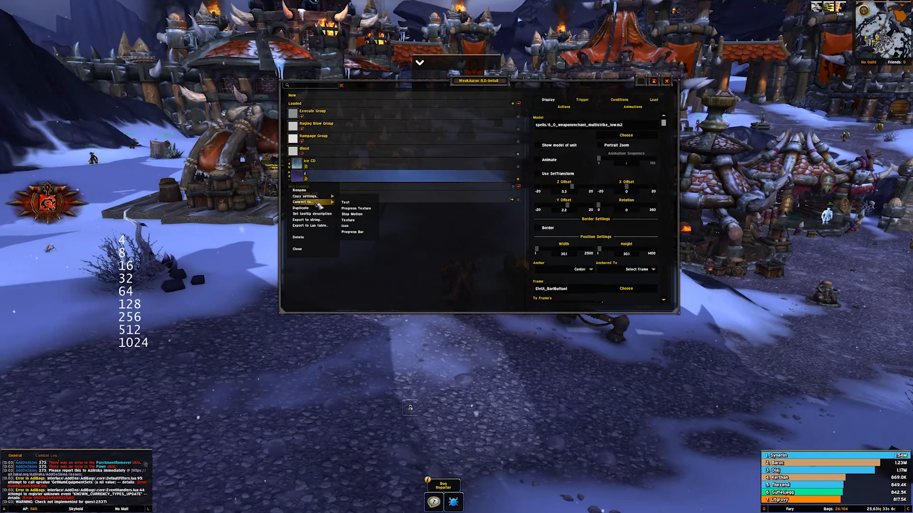
left_click(353, 215)
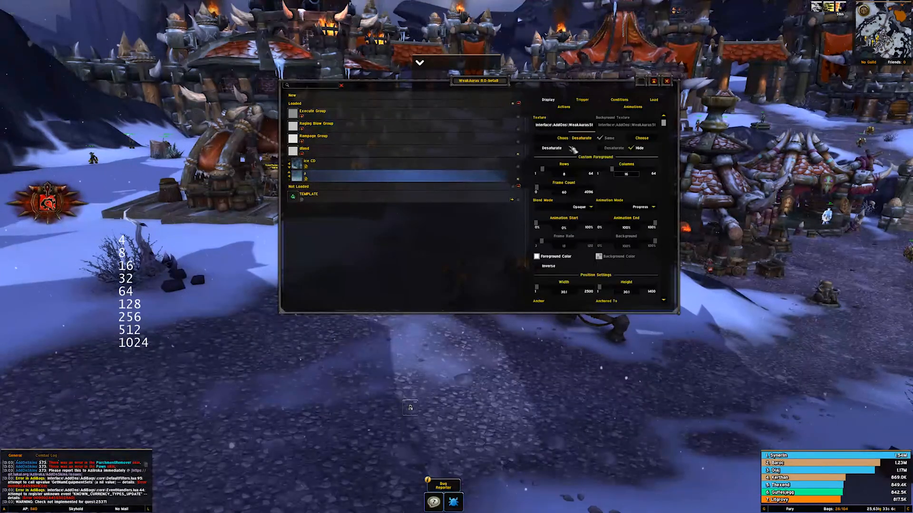
Look through the texture categories for the converted aura's foreground, then leave the texture chooser
left_click(576, 145)
left_click(355, 96)
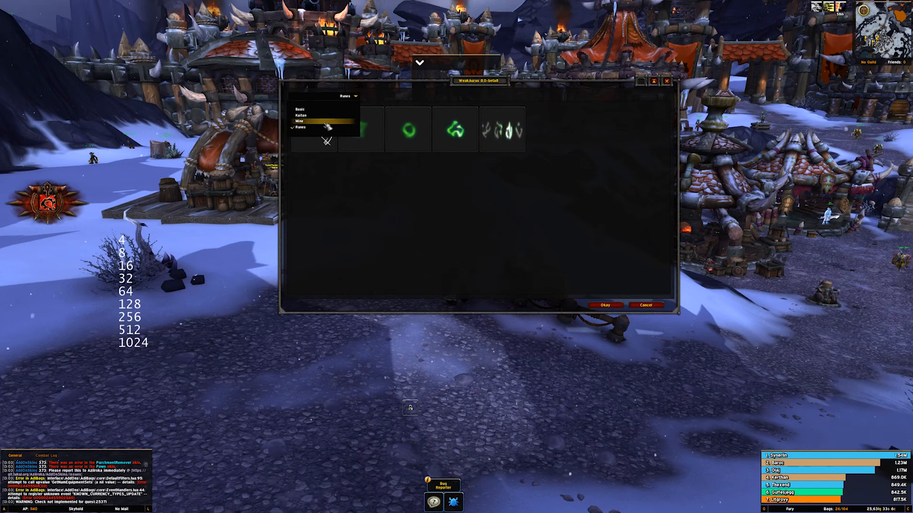
left_click(615, 305)
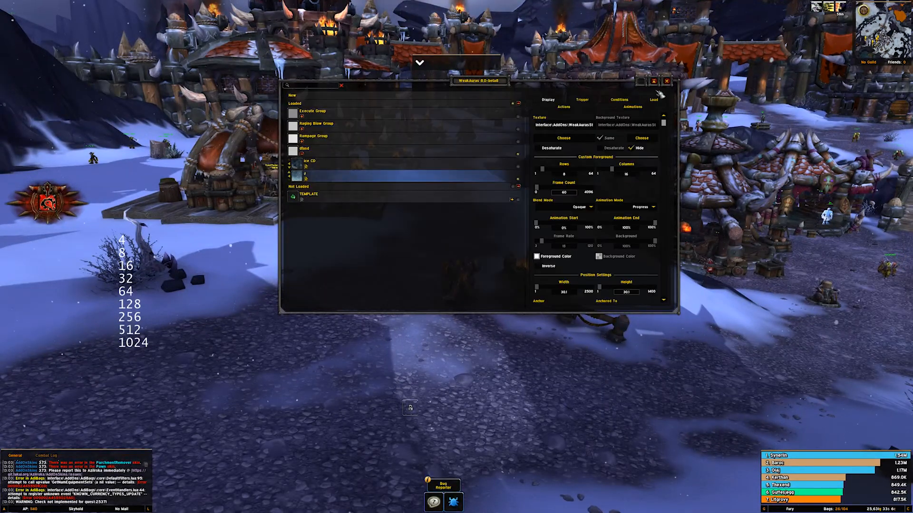
Close the WeakAuras options and reload the game interface with /rl
left_click(666, 82)
key("alt+Tab")
key("alt+Tab")
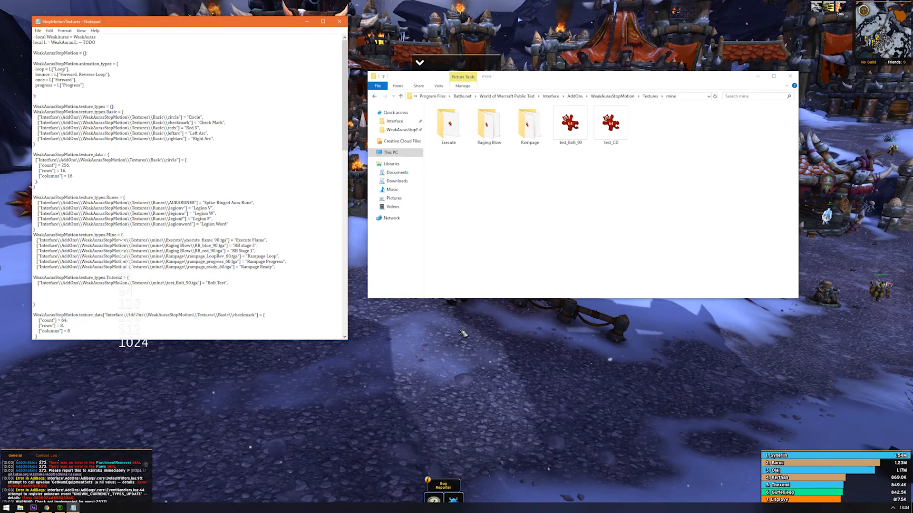
left_click(462, 331)
key("Return")
type("/rl")
key("Return")
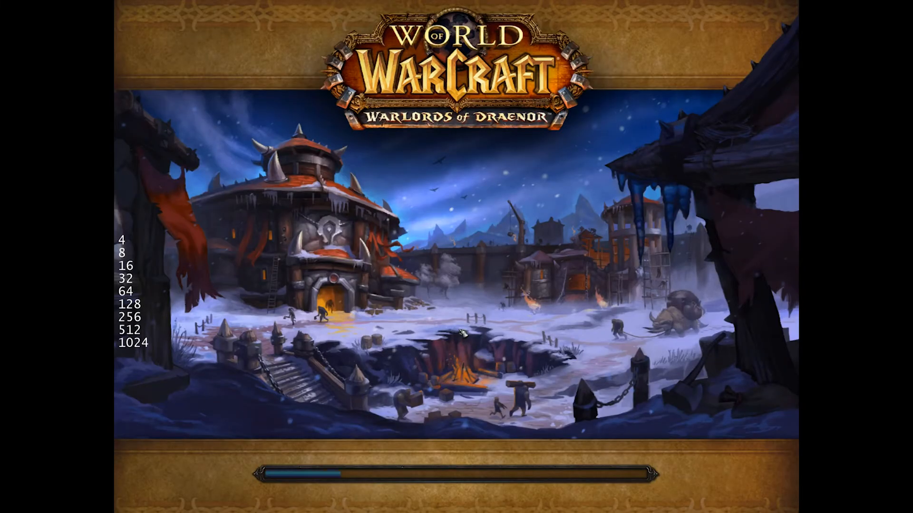
Recheck the Tutorial block and its Bolt Test entry in StopMotionTextures, then return to the game
key("alt+Tab")
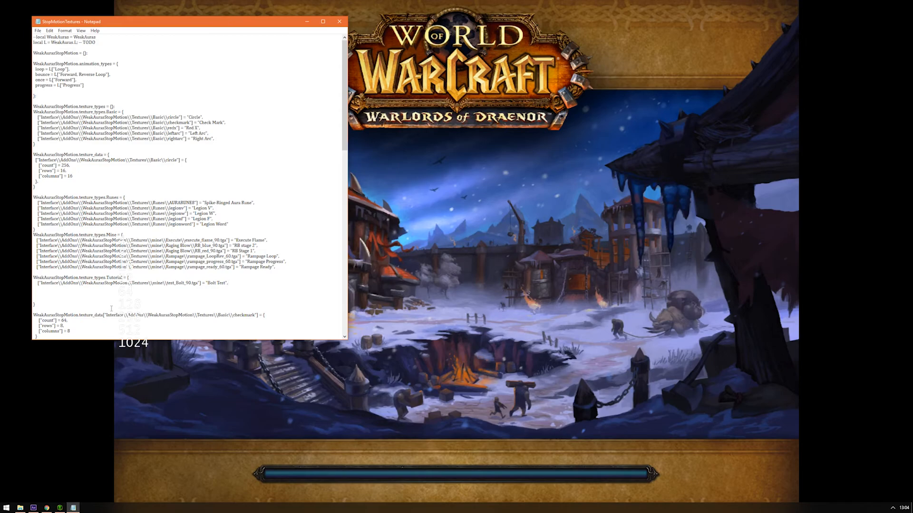
left_click_drag(107, 277, 130, 278)
left_click(208, 280)
left_click(233, 280)
left_click(194, 283)
left_click(482, 313)
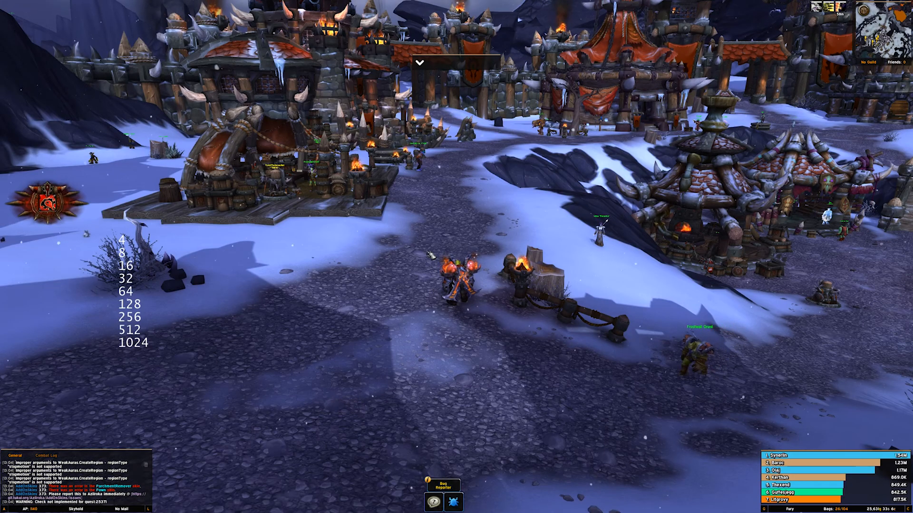
Reopen the WeakAuras options with /wa and check the loaded aura groups
type("/wa")
key("Return")
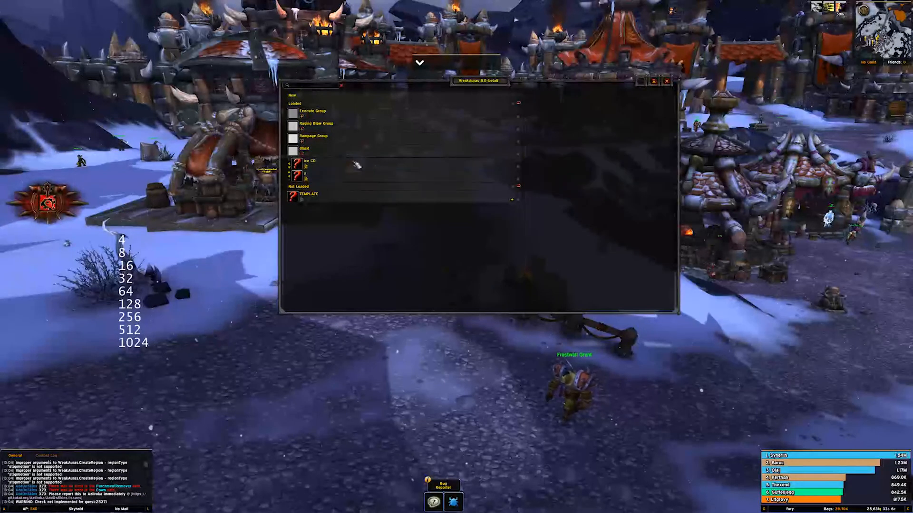
left_click(303, 141)
left_click(302, 141)
Review the Tutorial block in StopMotionTextures and close the Mine block with a brace beneath the Rampage Ready entry
key("alt+Tab")
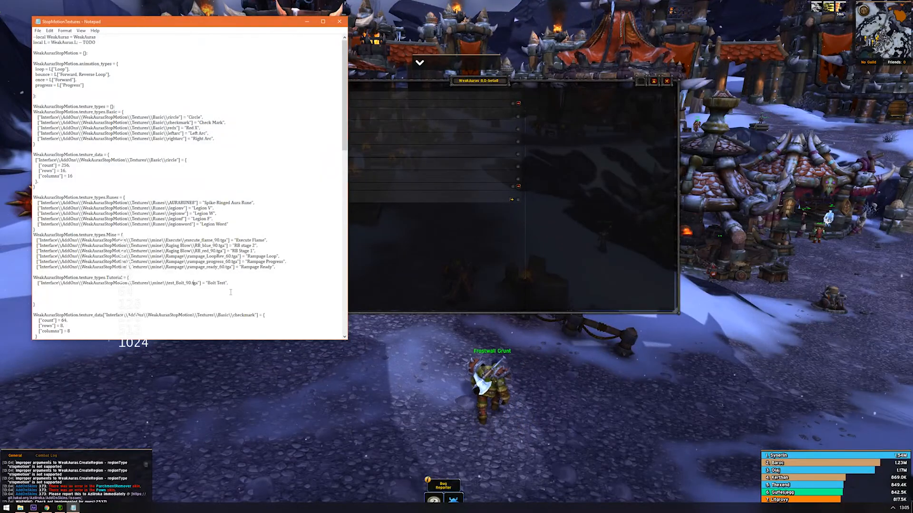
left_click_drag(230, 283, 34, 278)
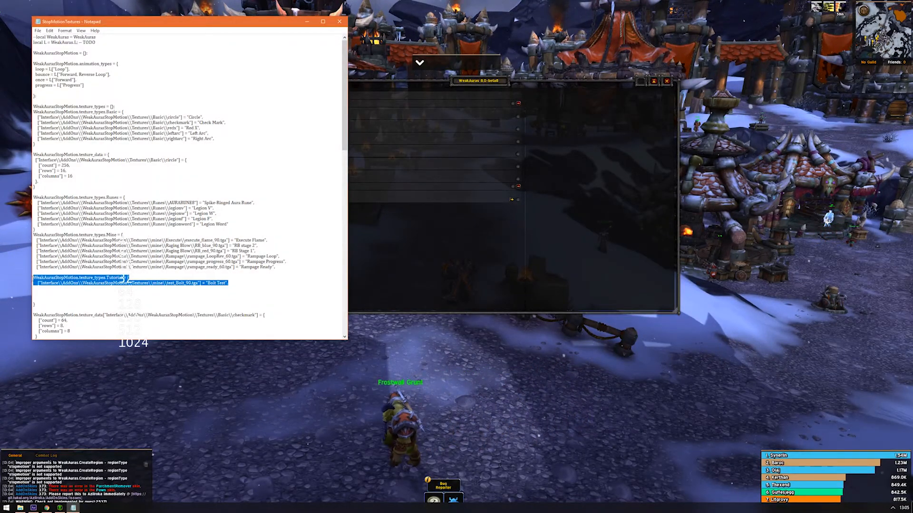
left_click(73, 295)
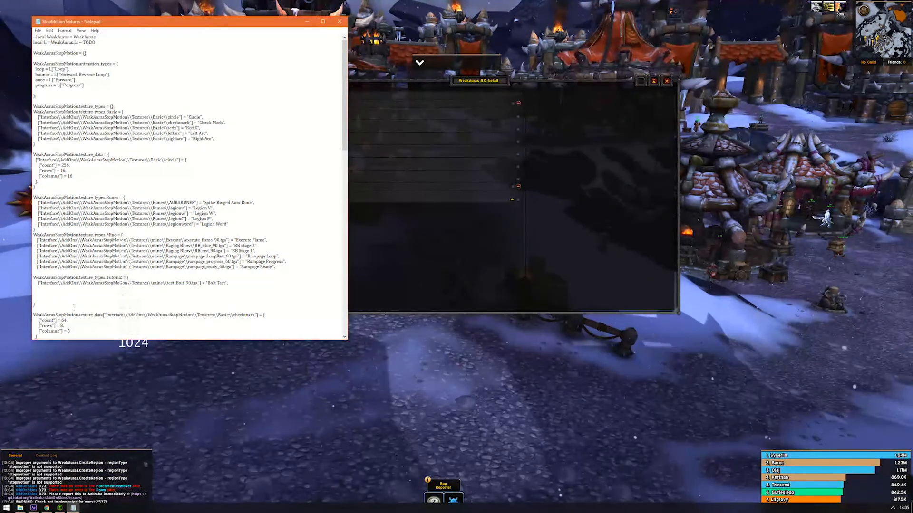
left_click(275, 266)
key("Return")
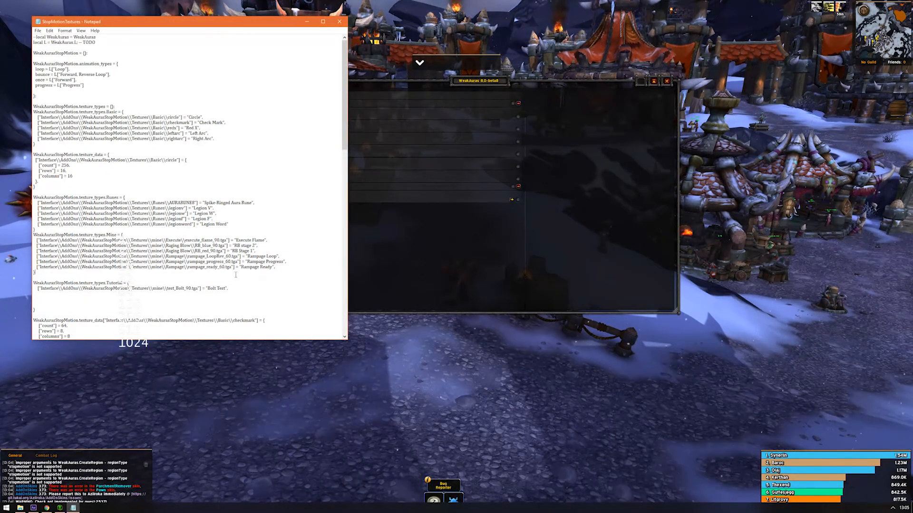
Return to World of Warcraft, reload the interface with /rl and bring up the WeakAuras options again
key("alt+Tab")
type("/rl")
key("Return")
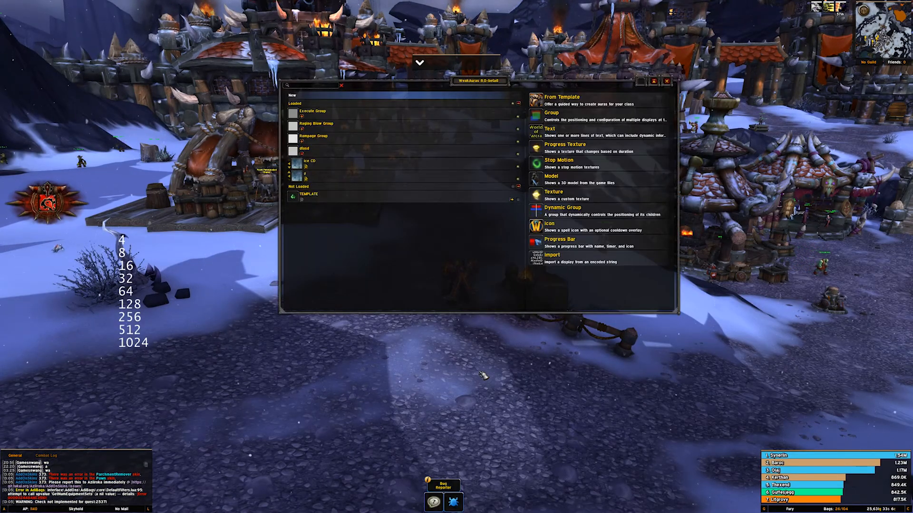
Set the stop motion aura's foreground texture to Bolt Test from the Tutorial category
left_click(448, 166)
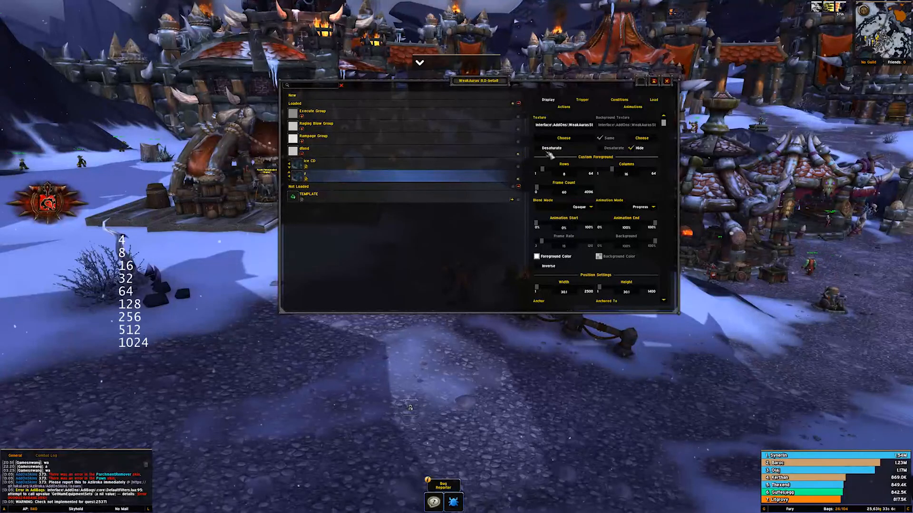
left_click(564, 138)
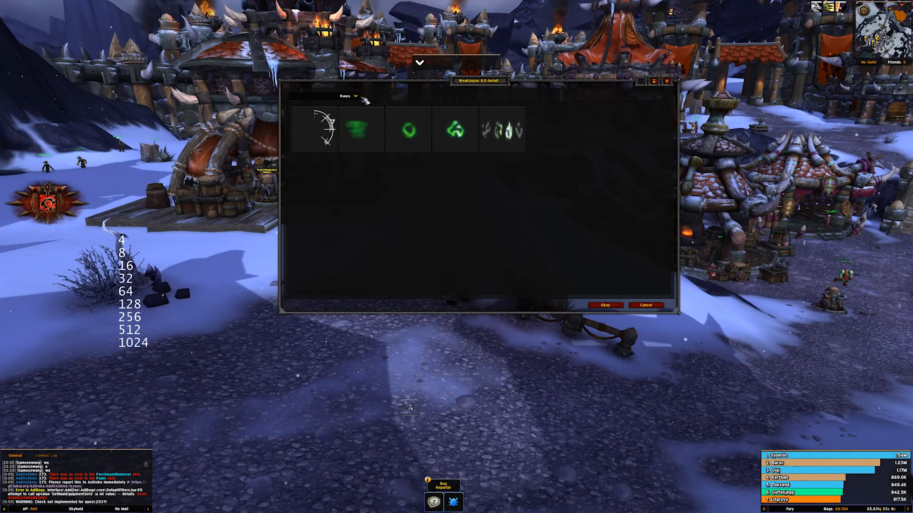
left_click(355, 96)
left_click(321, 134)
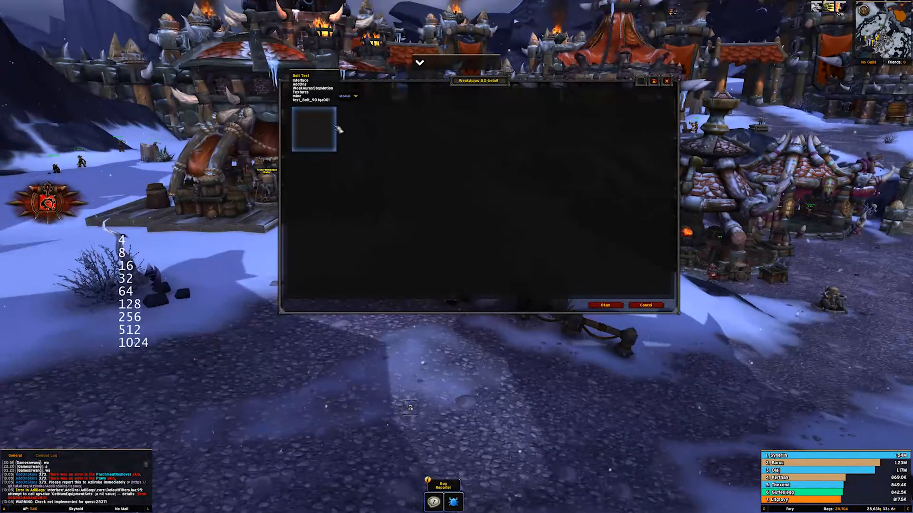
left_click(605, 305)
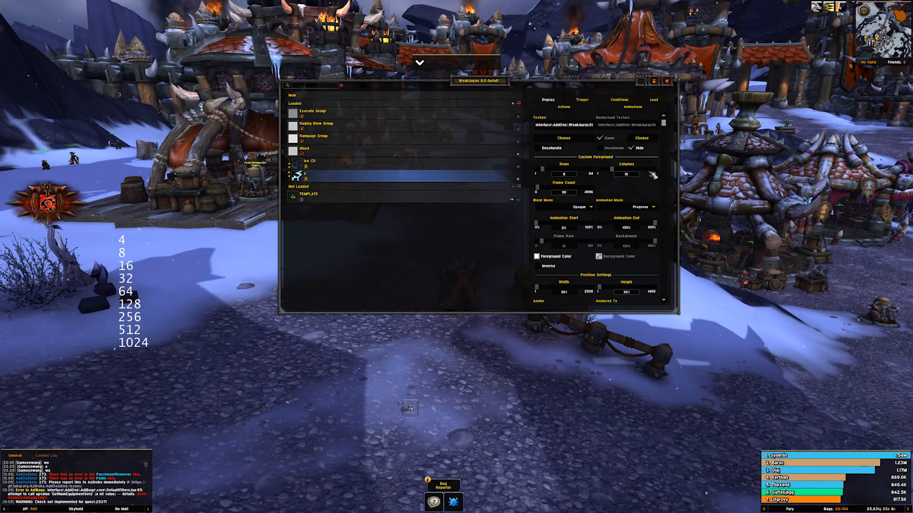
key("w")
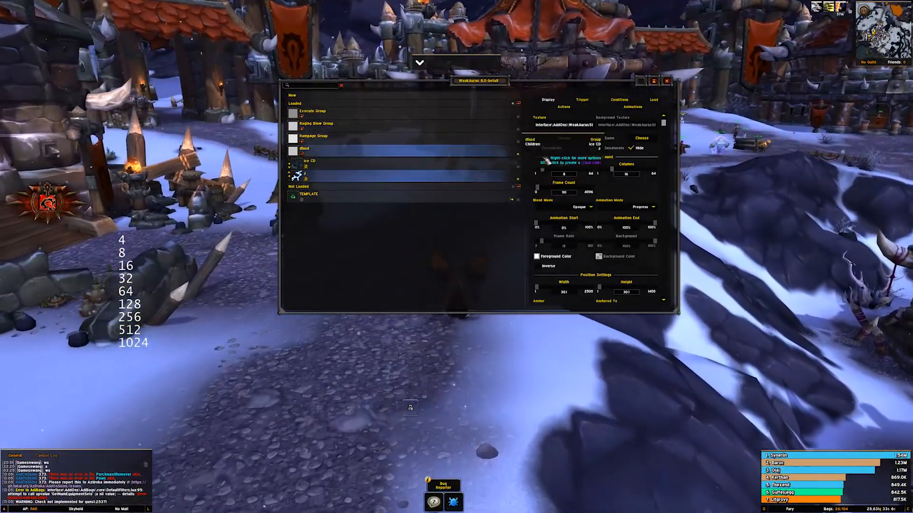
key("alt+Tab")
key("alt+Tab")
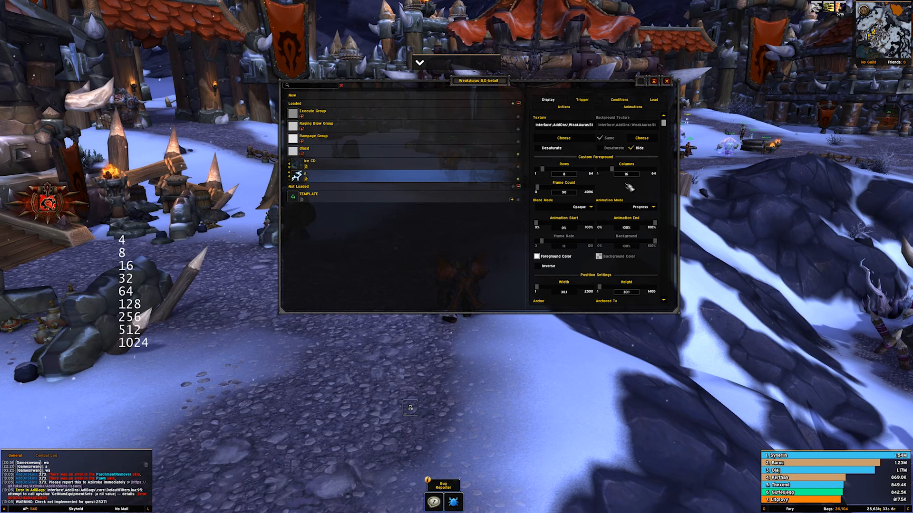
scroll(630, 188, "down", 2)
scroll(632, 186, "up", 2)
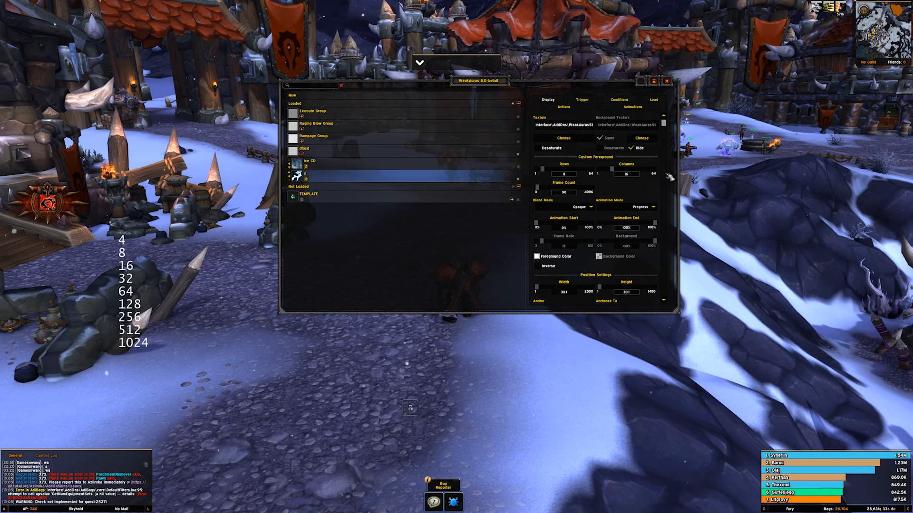
Set the bolt aura's animation mode to Loop and its frame rate to 30
left_click(639, 227)
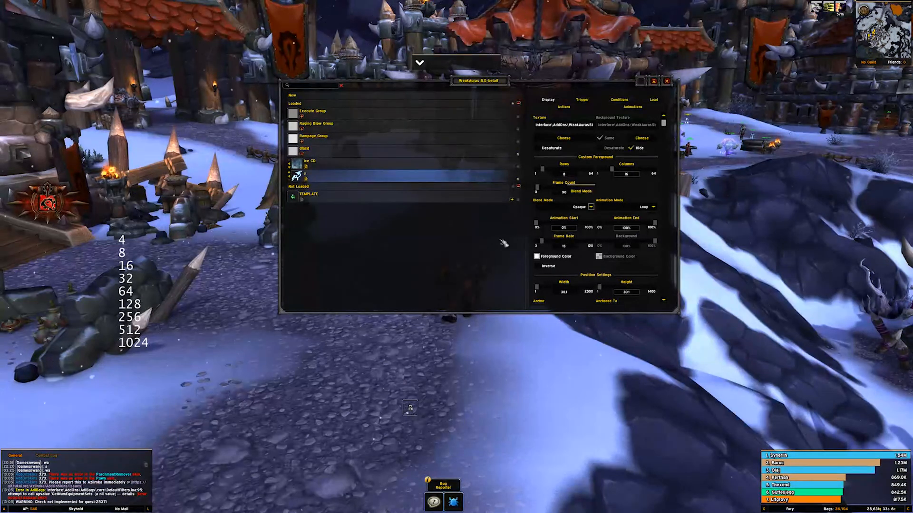
left_click(358, 409)
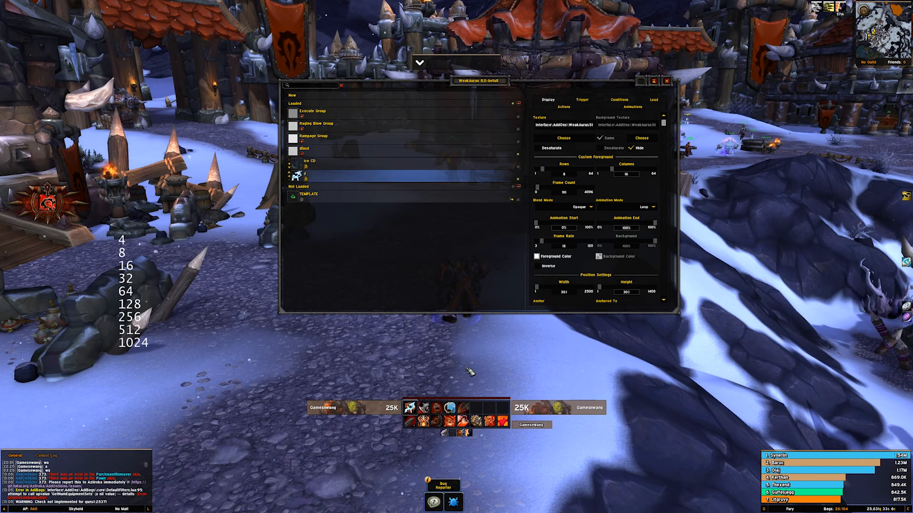
left_click_drag(515, 339, 560, 340)
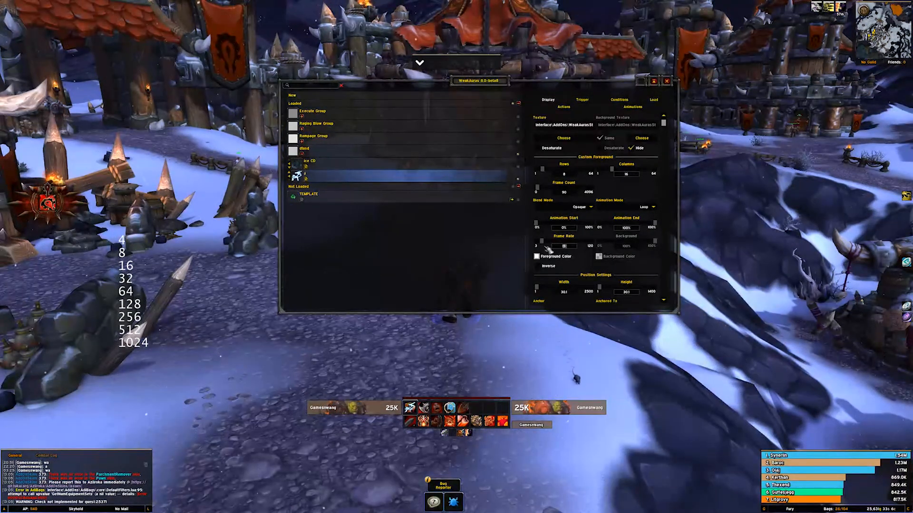
type("30")
key("Return")
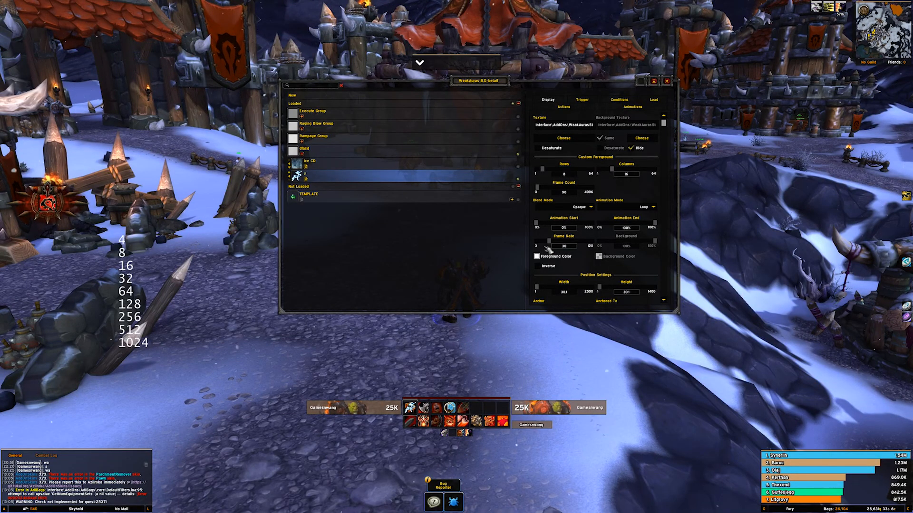
left_click_drag(515, 333, 333, 333)
left_click_drag(565, 342, 480, 352)
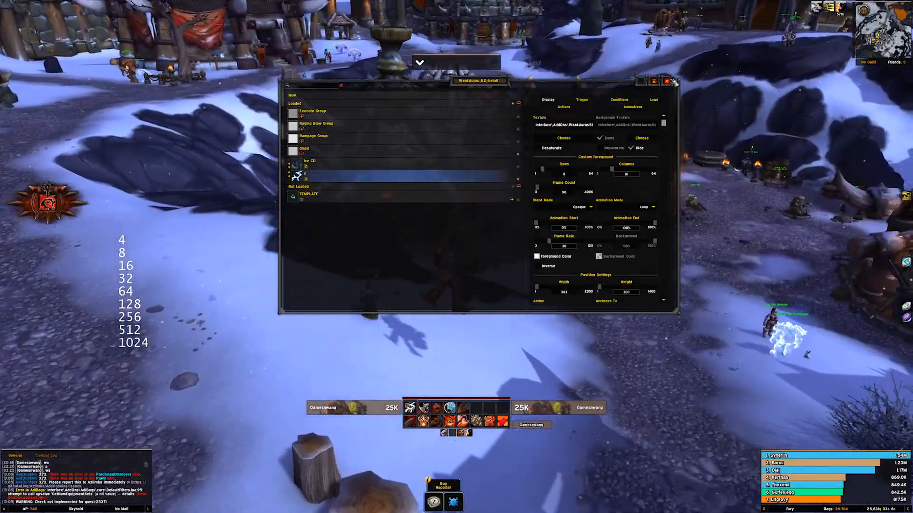
Close the WeakAuras options and run the character through the garrison to target the Dungeoneer's Training Dummy
left_click(667, 82)
key("w")
left_click_drag(566, 261, 690, 260)
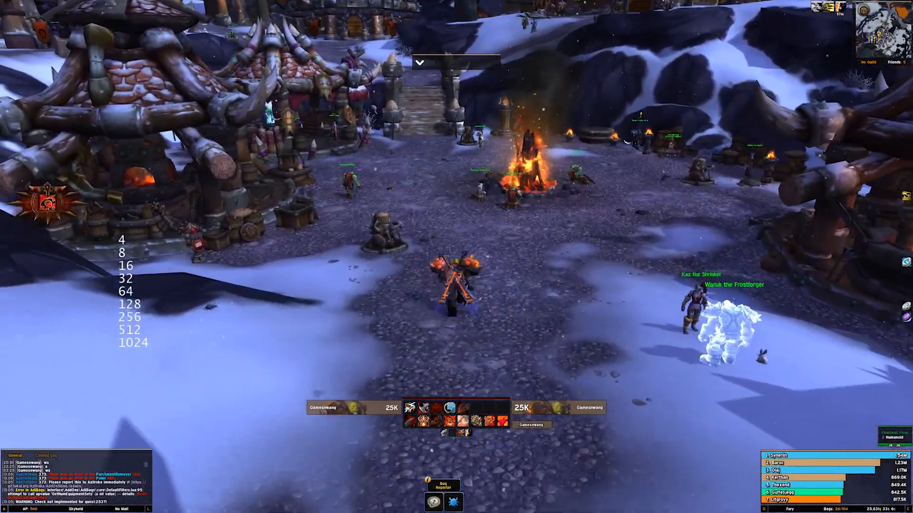
key("5")
left_click(476, 221)
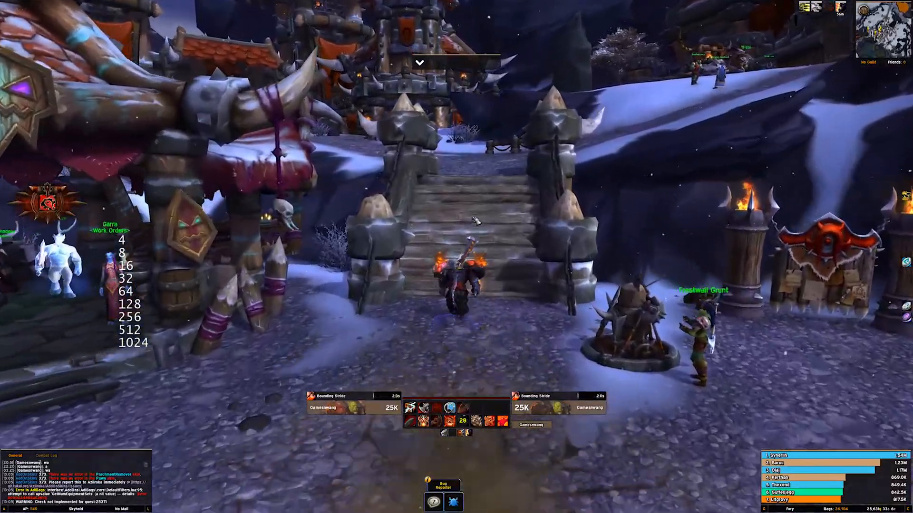
key("w")
key("w")
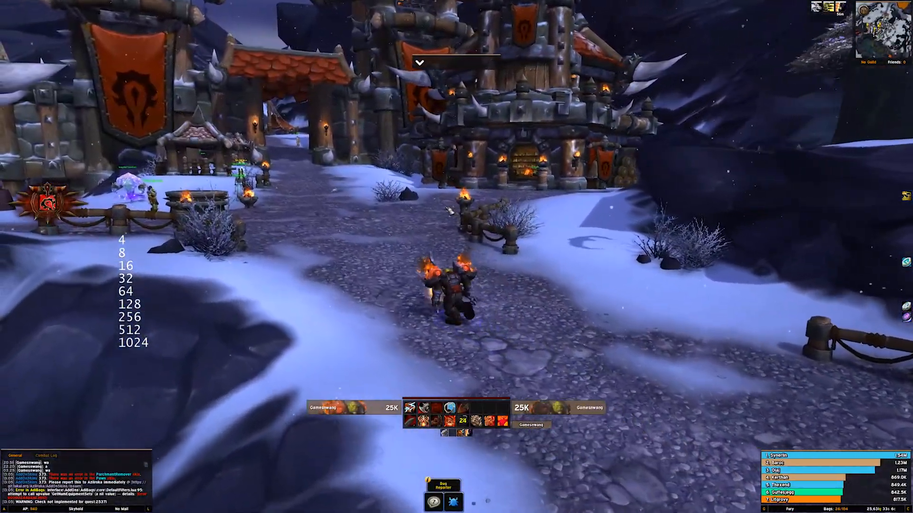
key("w")
left_click_drag(449, 211, 495, 258)
key("w")
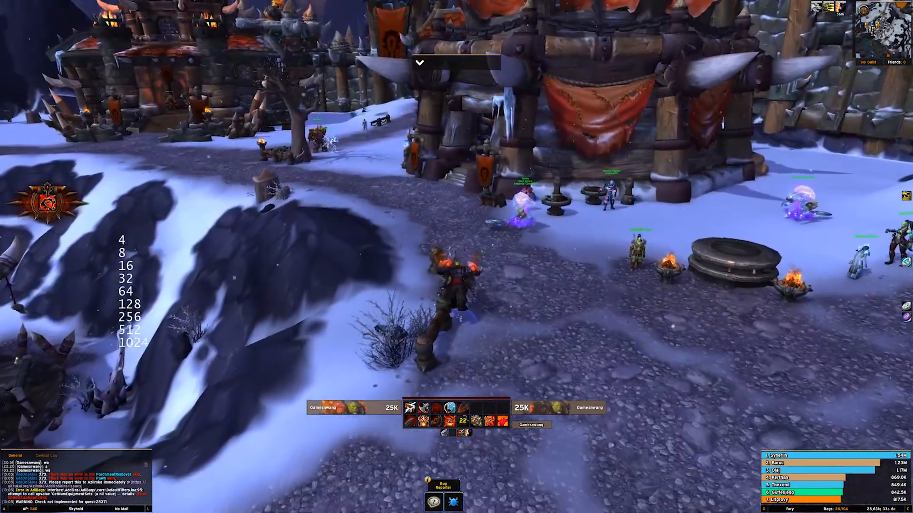
key("w")
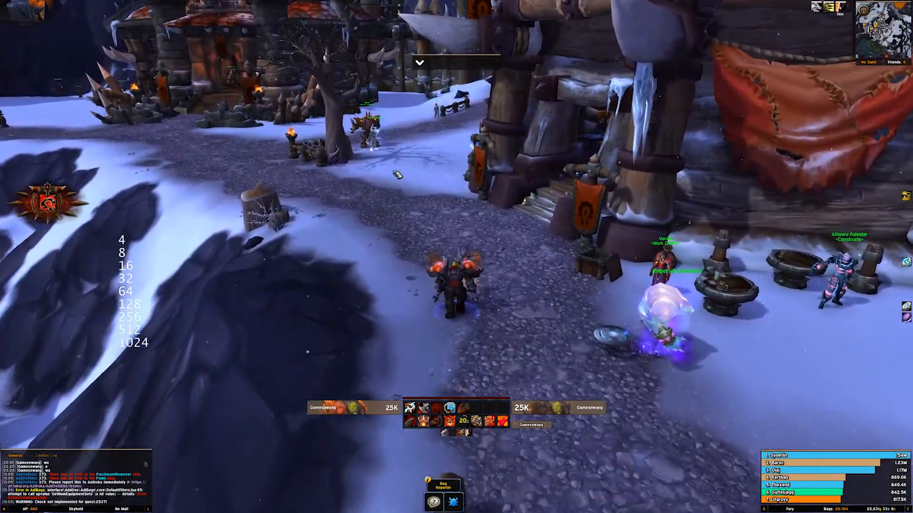
key("w")
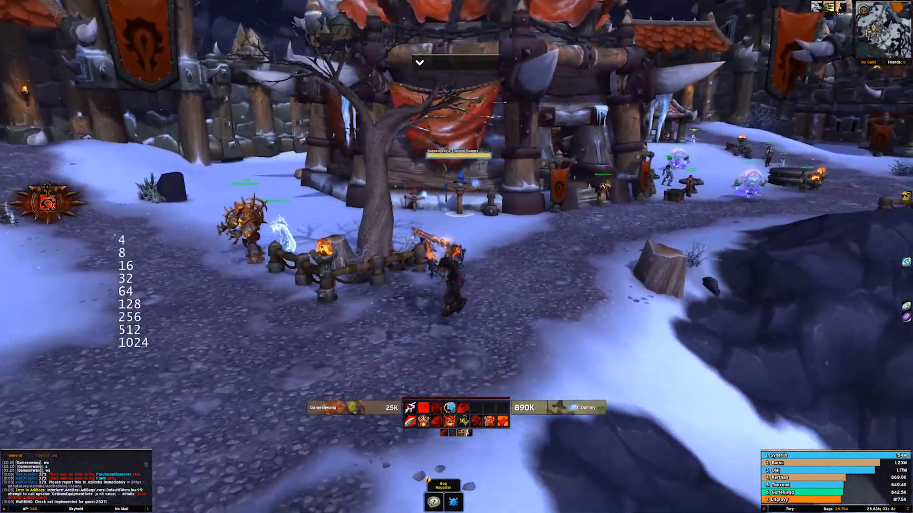
Attack the training dummy with abilities to check how the bolt animation behaves on the action bar
key("1")
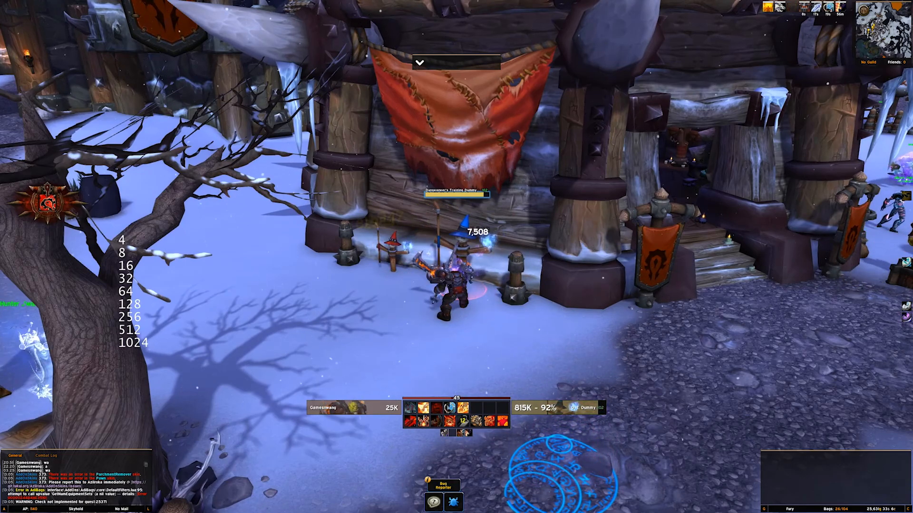
key("1")
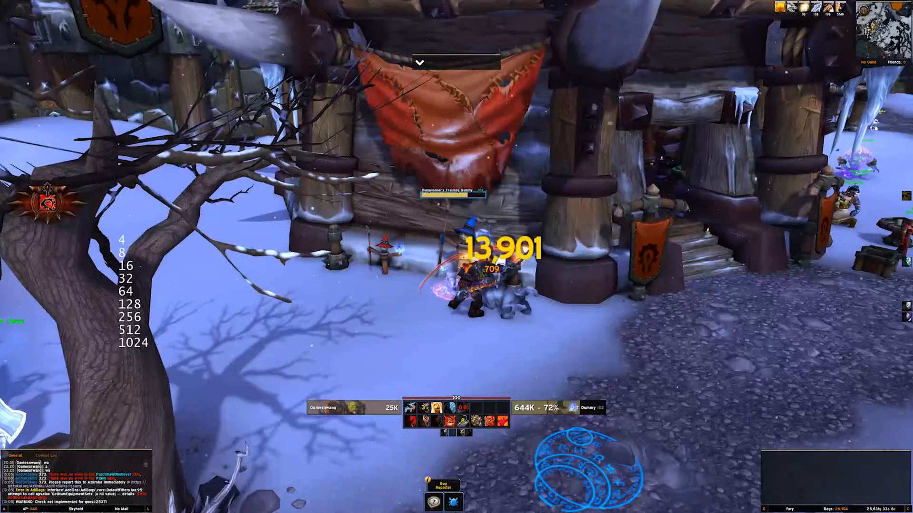
key("1")
key("2")
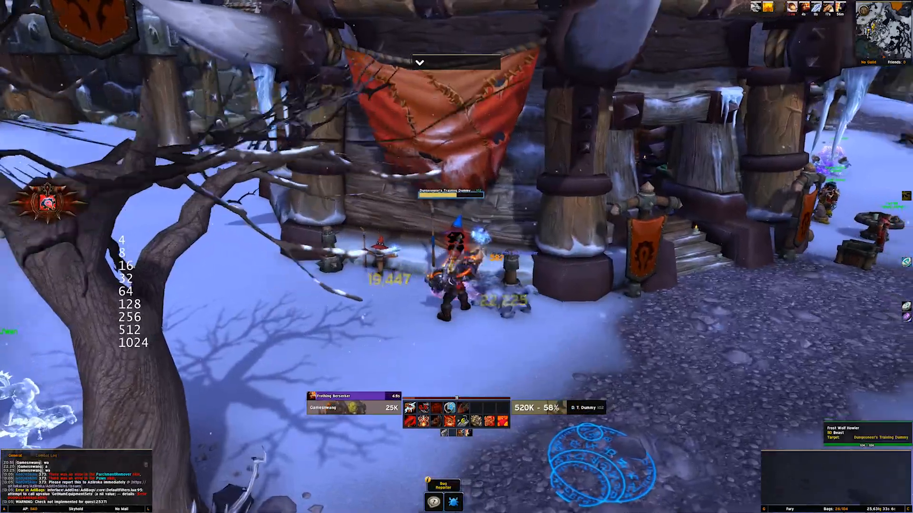
scroll(457, 257, "up", 3)
key("1")
scroll(508, 269, "down", 3)
key("2")
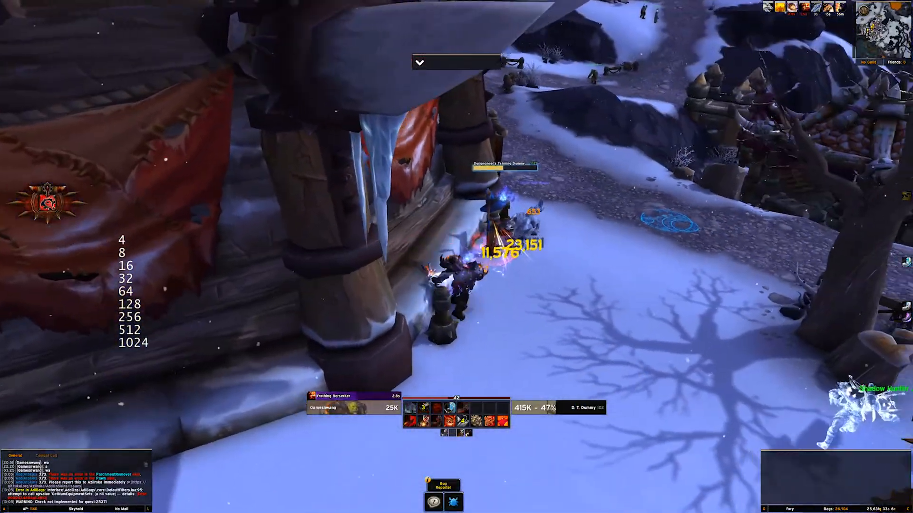